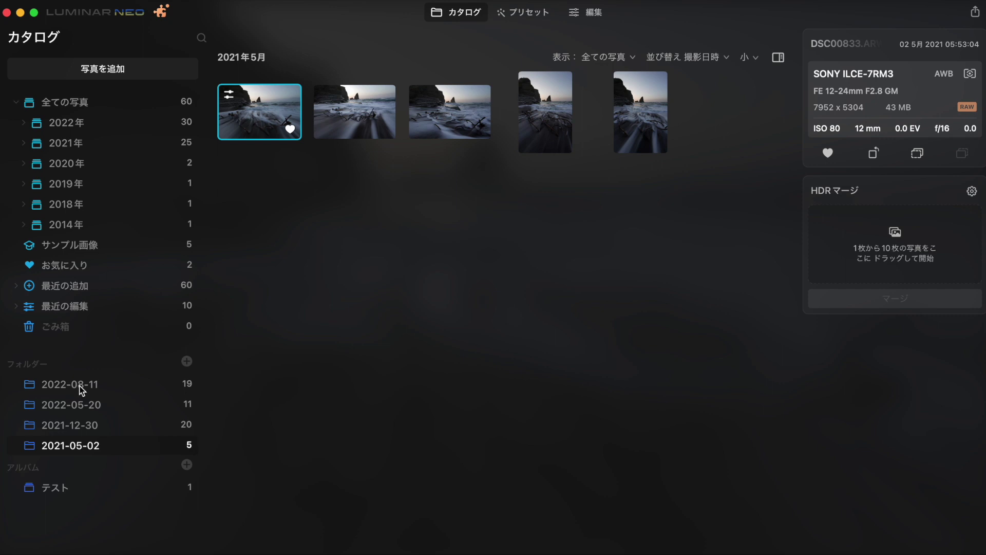
# View the 2021-12-30 and 2021-05-02 folders, then start adding photos and cancel the file picker.
pyautogui.click(87, 425)
pyautogui.click(82, 446)
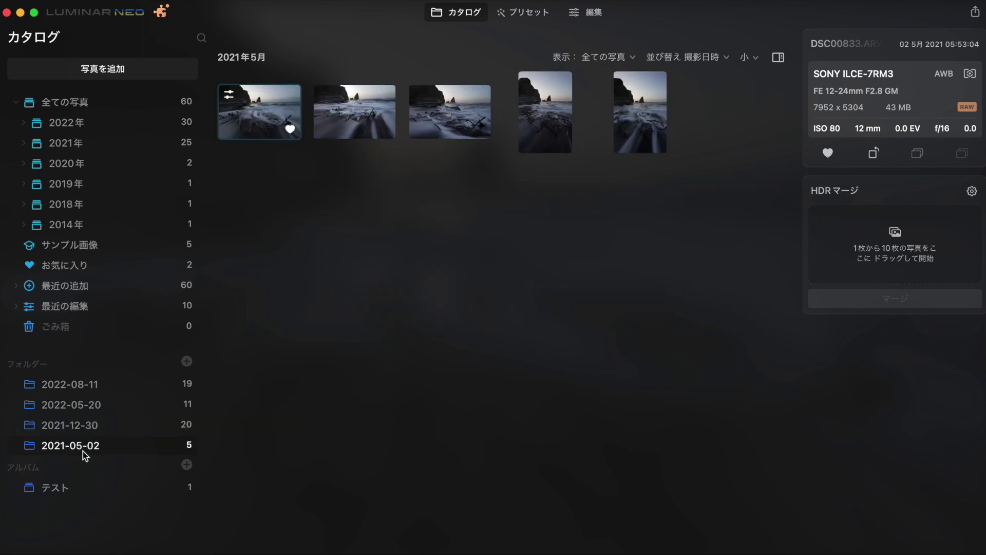
pyautogui.click(106, 70)
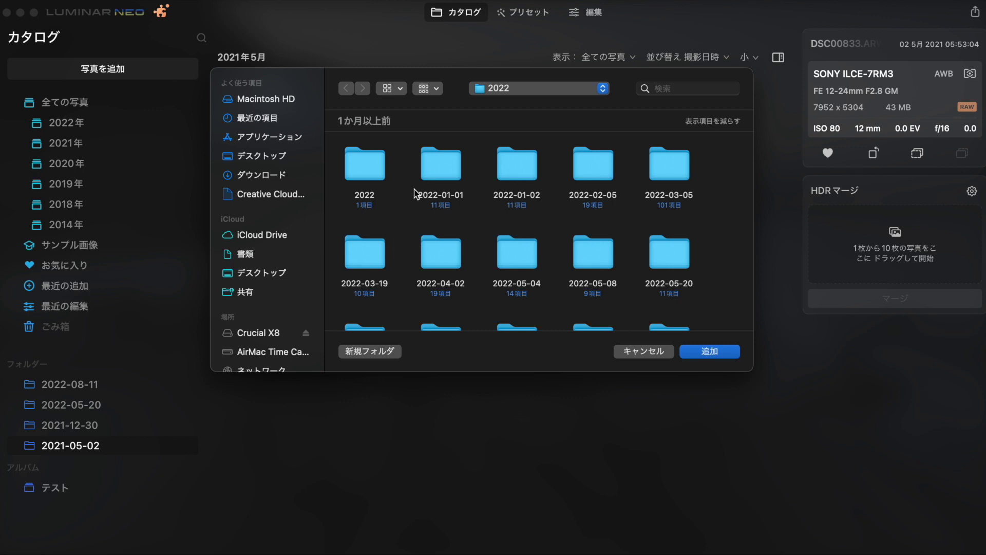
pyautogui.scroll(-2, 500, 233)
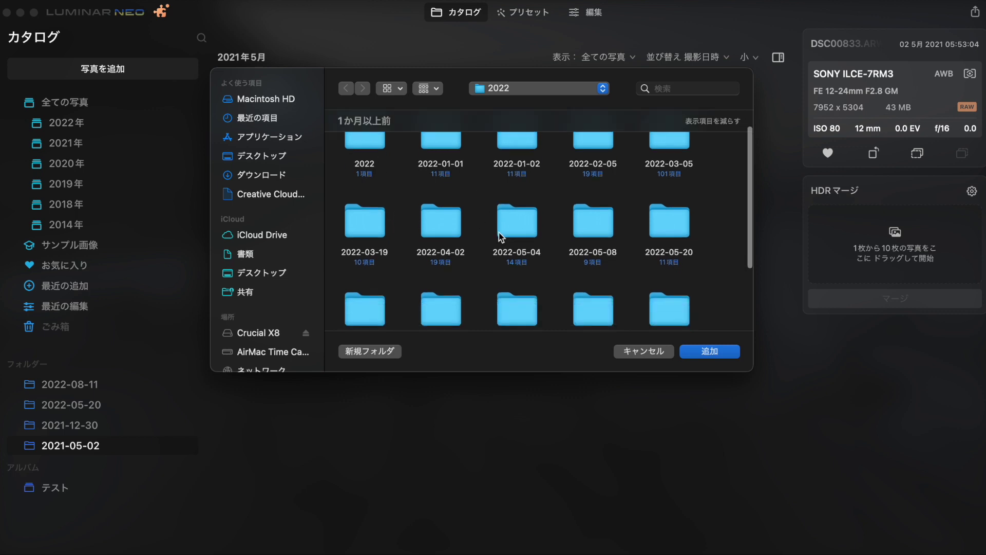
pyautogui.scroll(2, 498, 232)
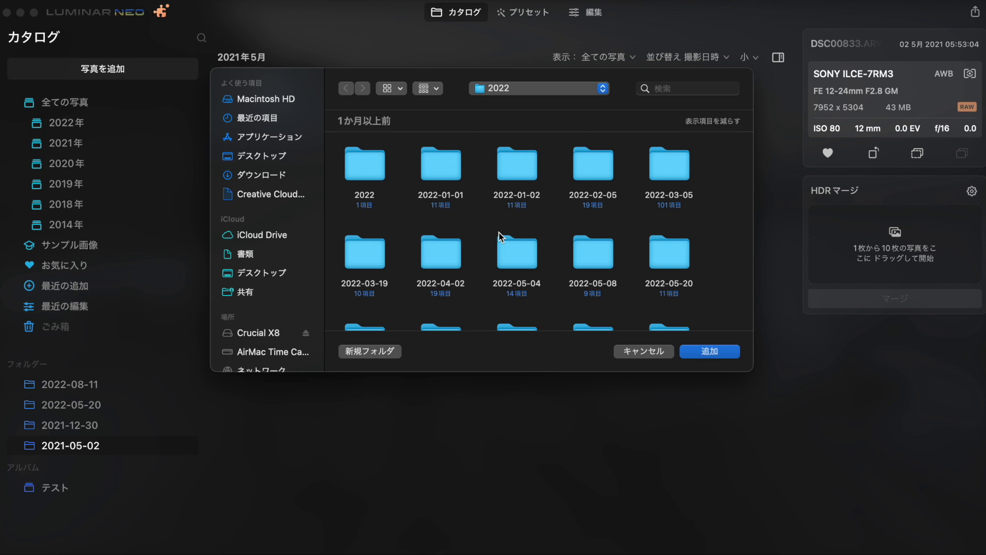
pyautogui.click(656, 355)
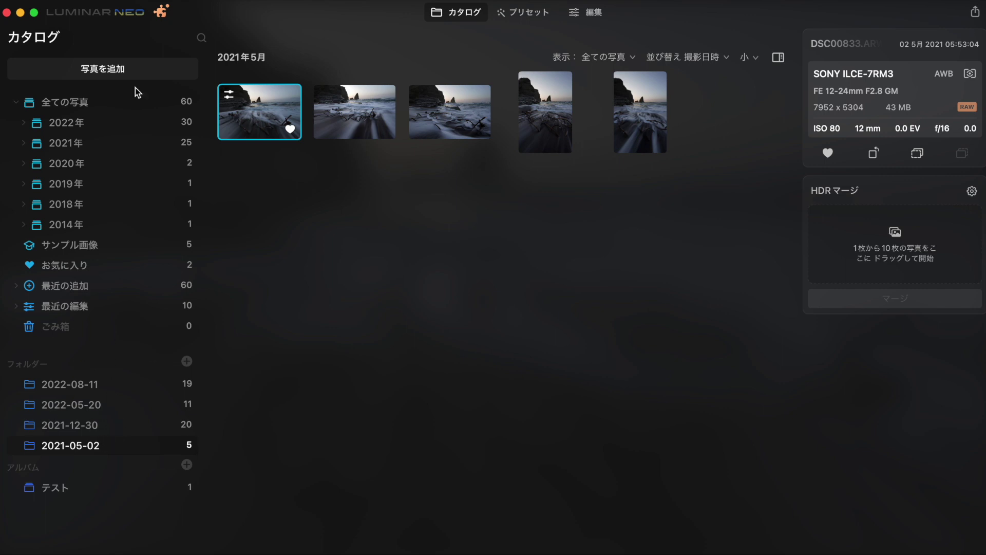
# Browse the 2022 and 2021 year views, expanding them to reveal their month folders.
pyautogui.click(77, 126)
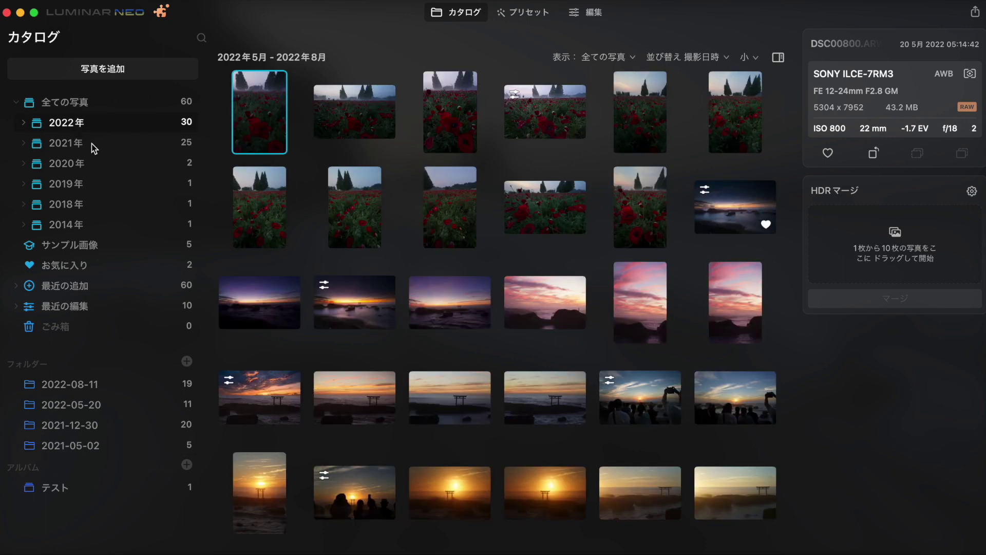
pyautogui.click(71, 148)
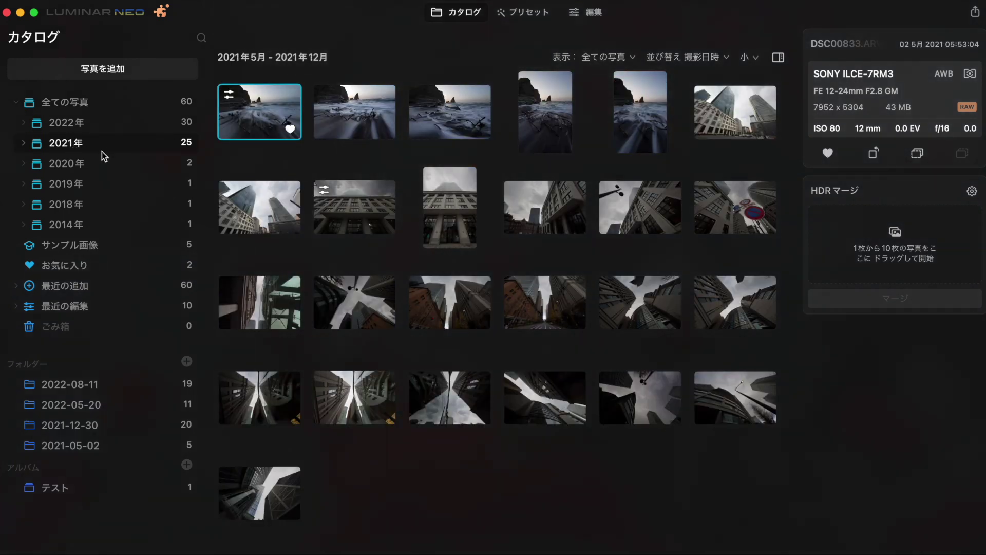
pyautogui.click(80, 125)
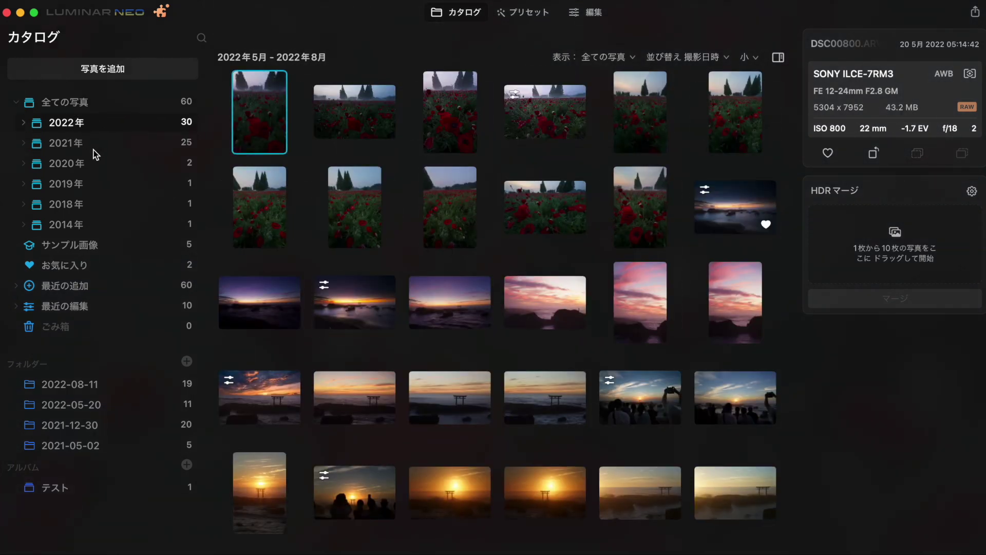
pyautogui.click(23, 122)
pyautogui.click(31, 184)
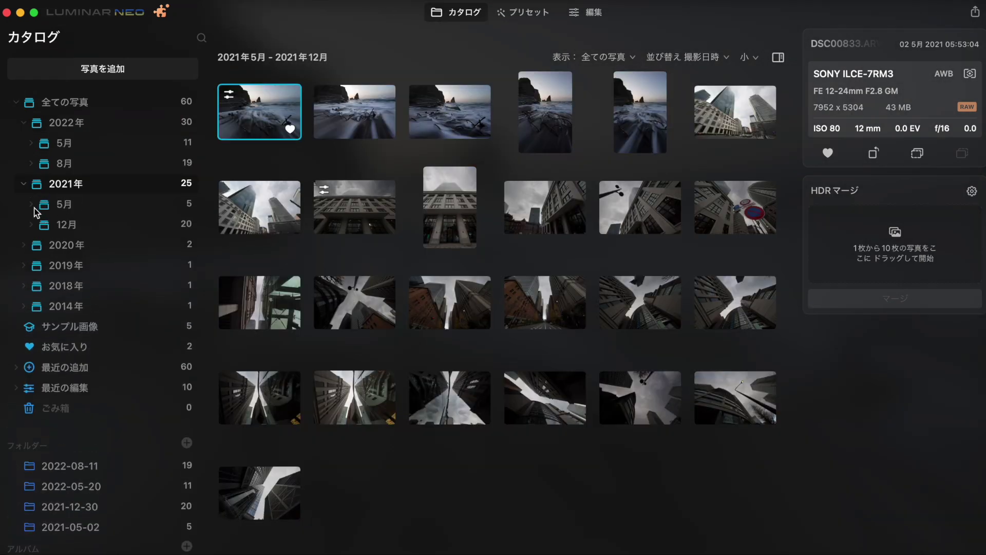
pyautogui.click(32, 204)
pyautogui.click(32, 205)
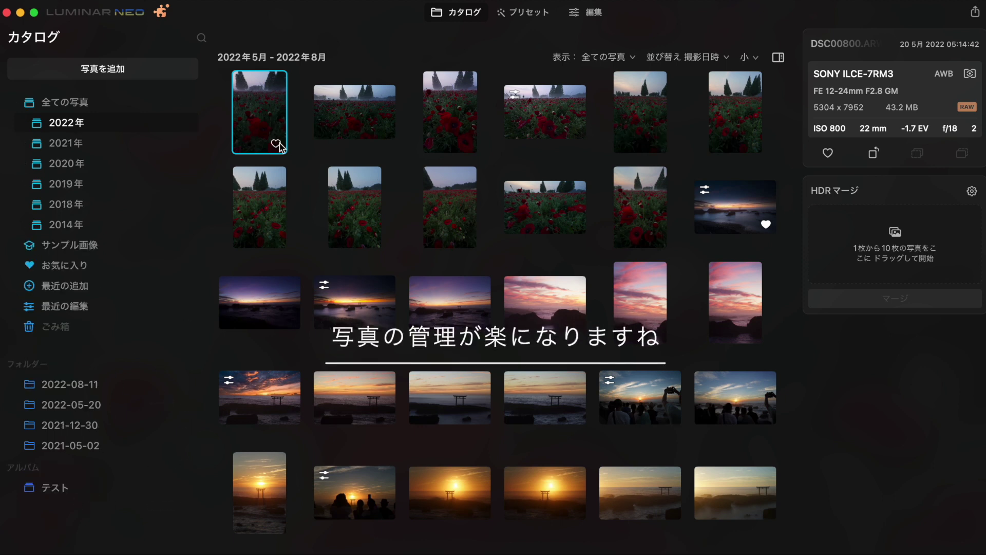
# Heart the first and third red flower thumbnails, then show the お気に入り collection of four photos.
pyautogui.click(274, 145)
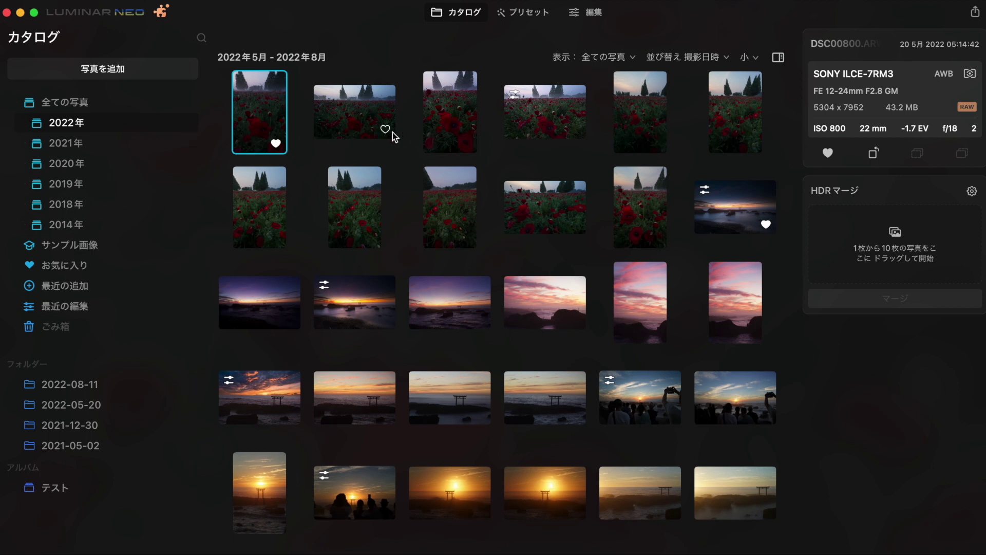
pyautogui.moveTo(450, 112)
pyautogui.click(466, 144)
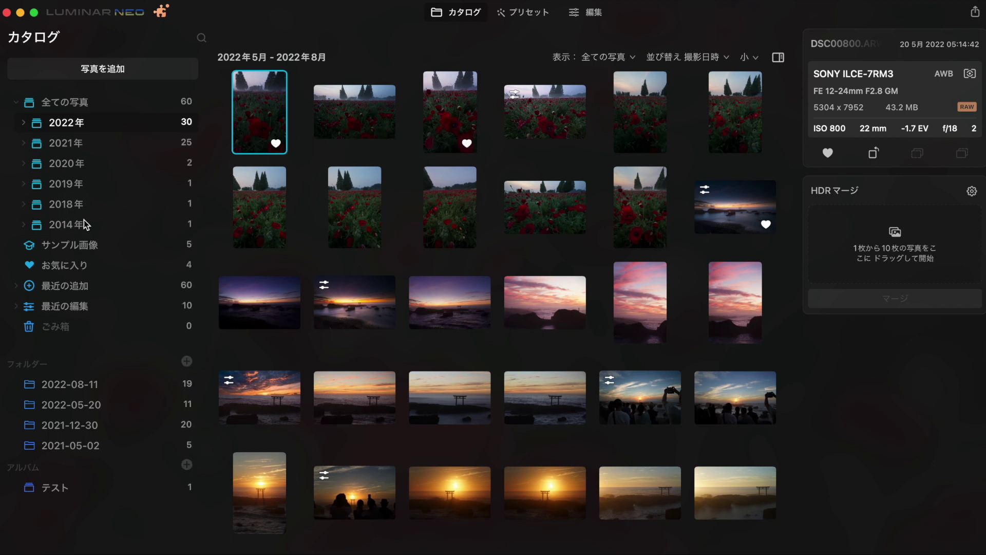
pyautogui.click(68, 259)
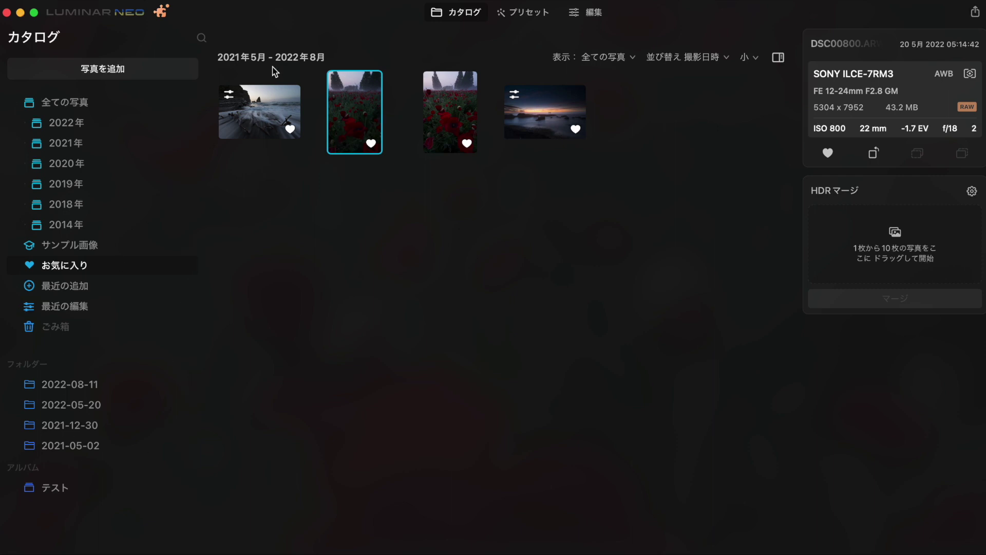
# Enlarge the May 2021 long-exposure beach favourite for single-photo viewing.
pyautogui.doubleClick(261, 110)
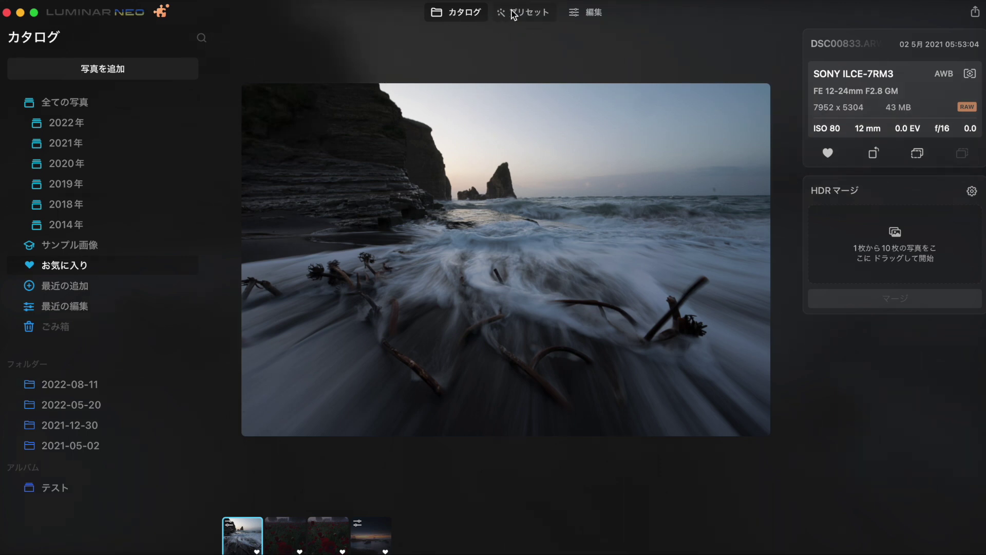
# Open the beach photo in 編集 with the ツール list of editing tools shown.
pyautogui.click(591, 13)
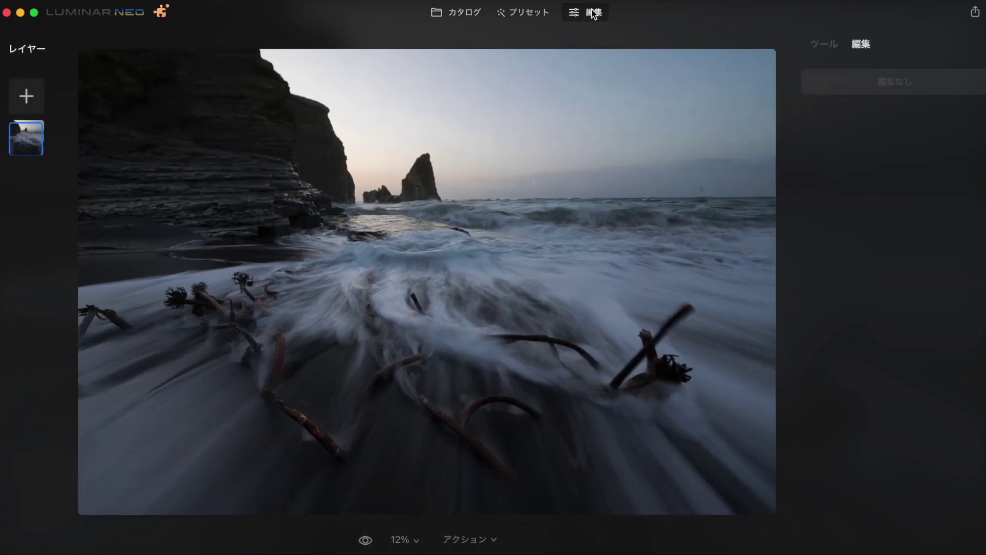
pyautogui.click(827, 43)
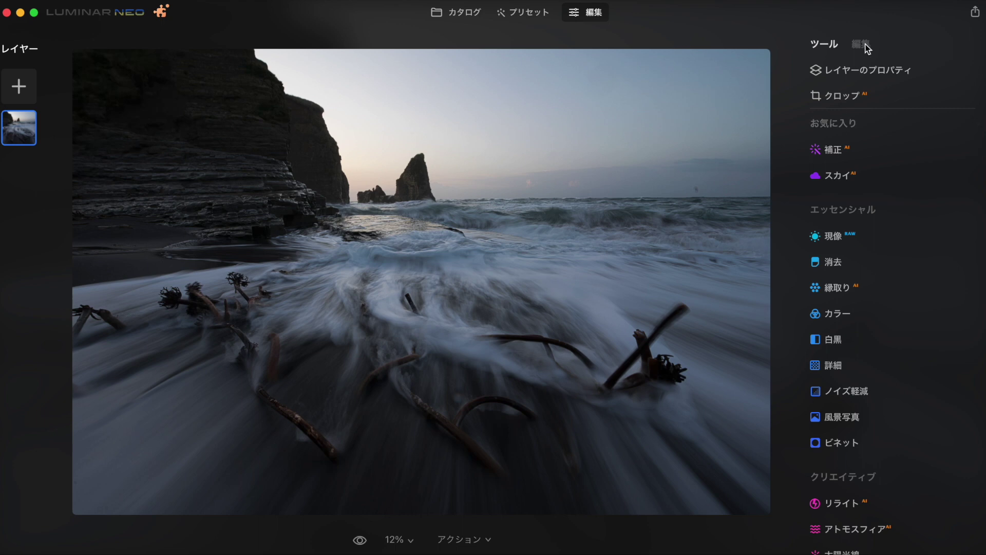
pyautogui.scroll(-2, 836, 260)
pyautogui.scroll(-2, 836, 261)
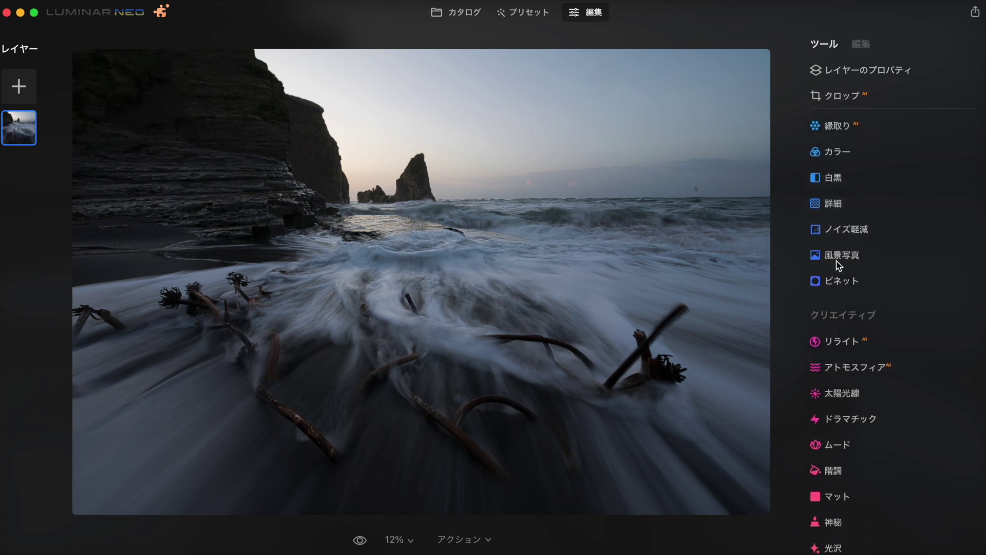
pyautogui.scroll(-5, 836, 261)
pyautogui.scroll(1, 836, 261)
pyautogui.scroll(5, 836, 261)
pyautogui.scroll(3, 836, 261)
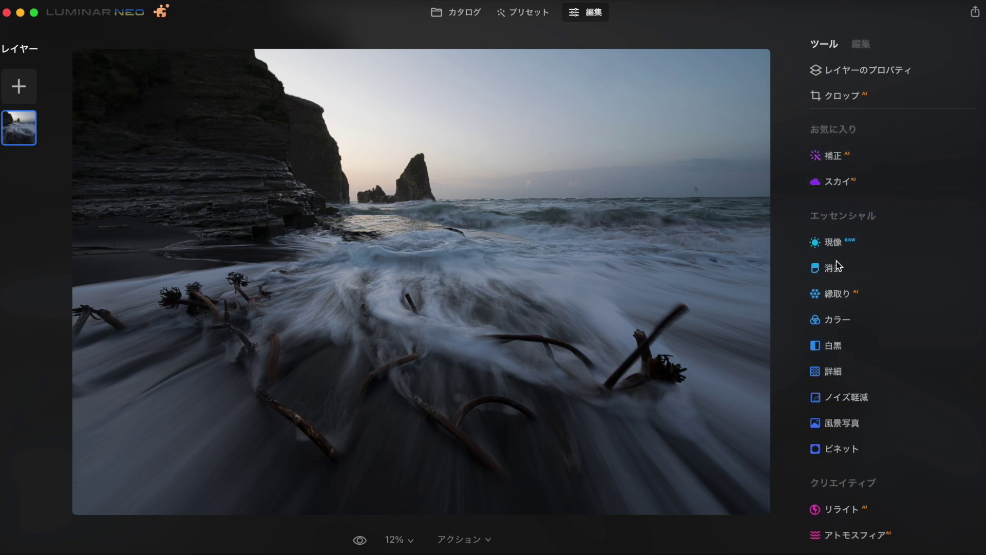
# Scroll down and back up through the full list of editing tools.
pyautogui.scroll(-1, 836, 428)
pyautogui.scroll(-8, 836, 428)
pyautogui.scroll(2, 836, 428)
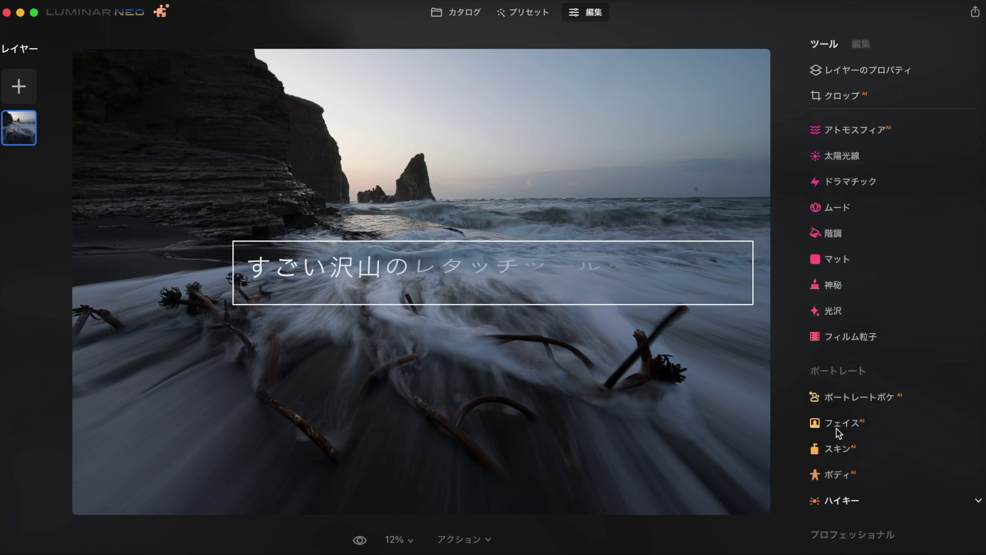
pyautogui.scroll(7, 836, 428)
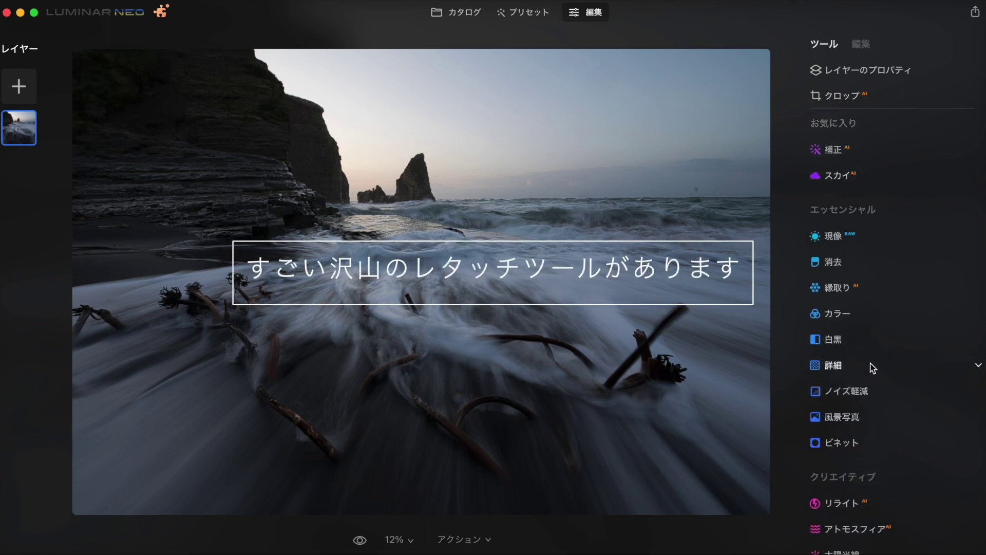
pyautogui.scroll(-5, 869, 341)
pyautogui.scroll(-5, 869, 341)
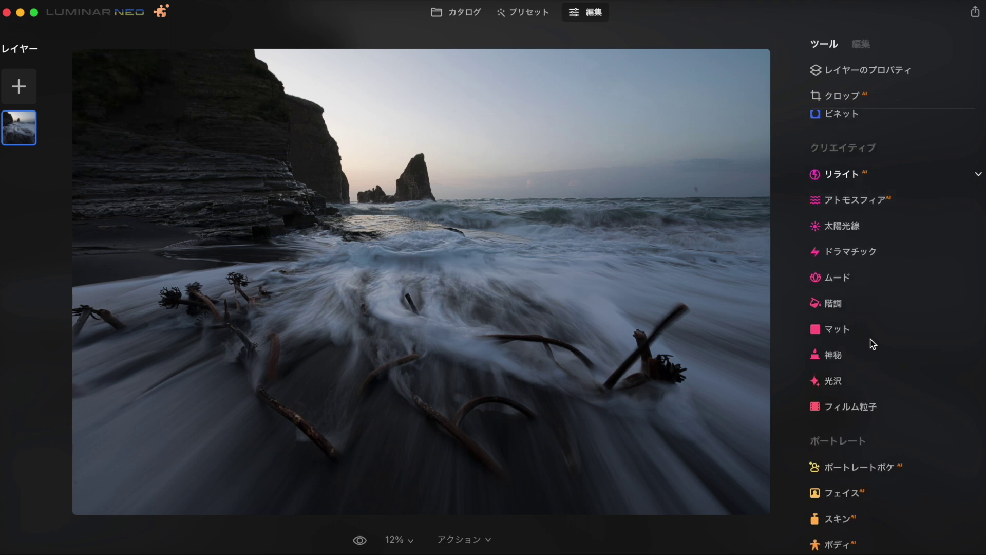
pyautogui.scroll(5, 872, 343)
pyautogui.scroll(5, 872, 343)
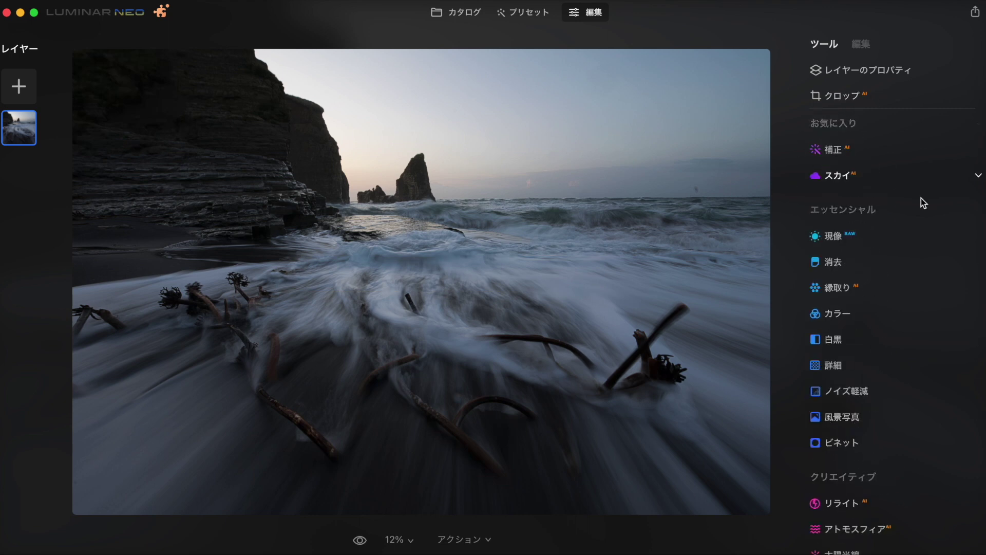
pyautogui.click(529, 17)
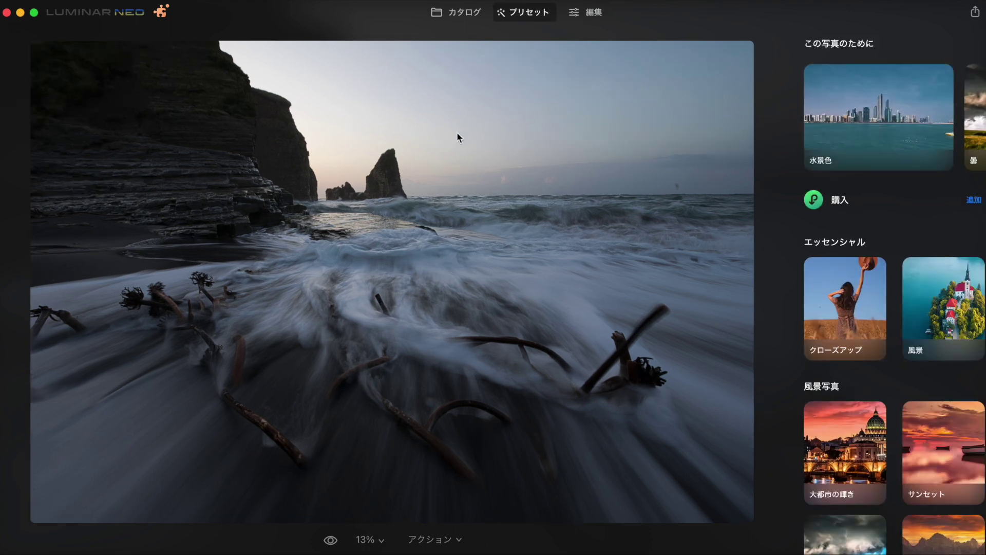
pyautogui.moveTo(878, 116)
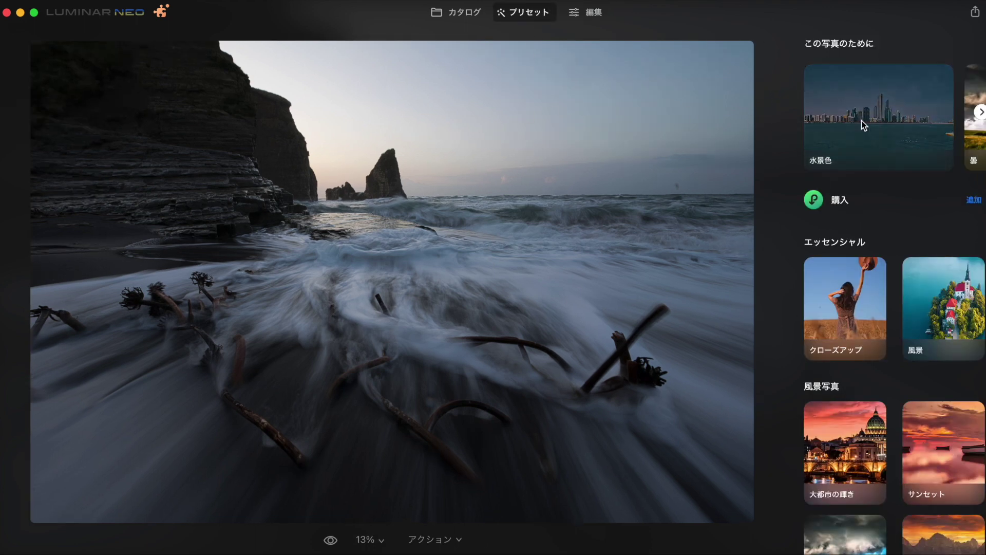
pyautogui.hscroll(2, 877, 129)
pyautogui.hscroll(2, 877, 129)
pyautogui.hscroll(2, 877, 129)
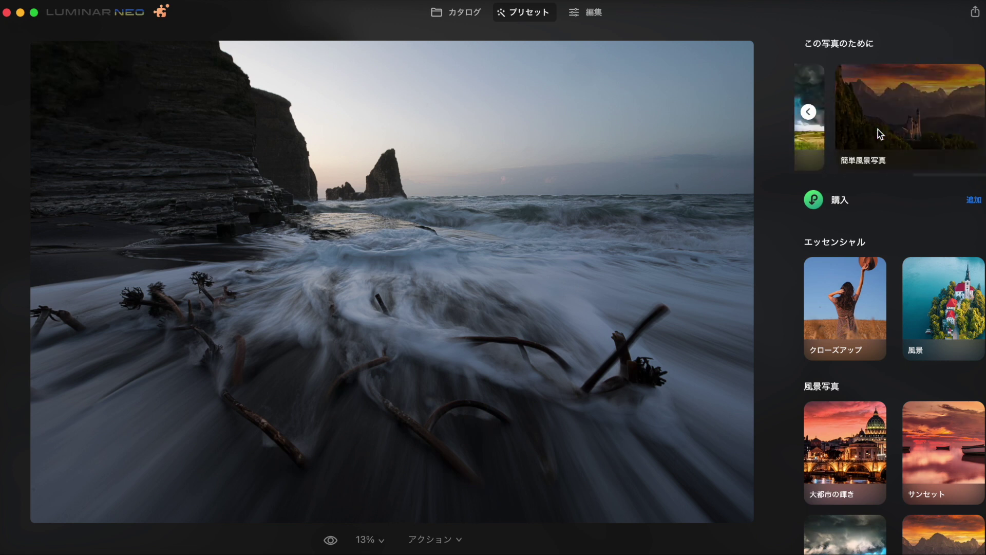
pyautogui.hscroll(-5, 877, 129)
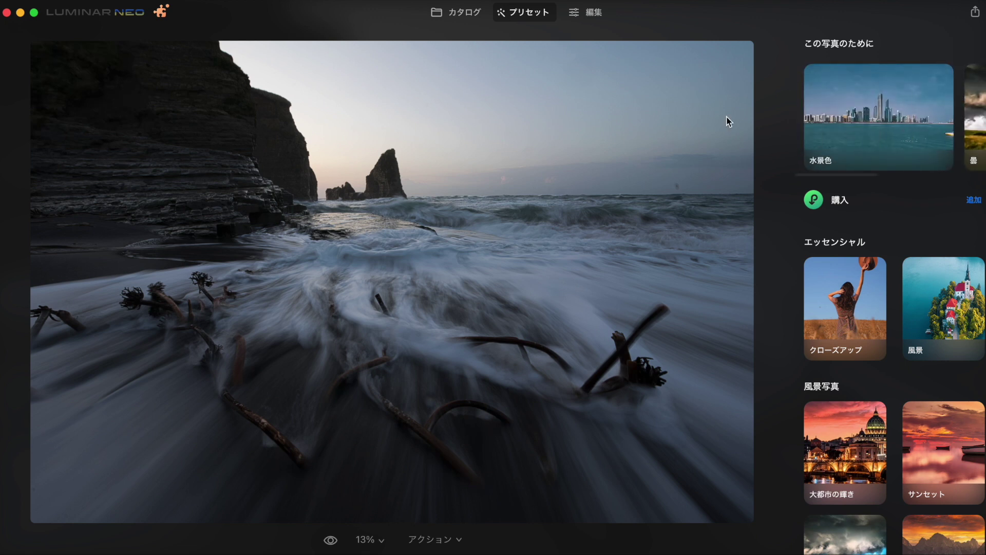
pyautogui.hscroll(3, 853, 121)
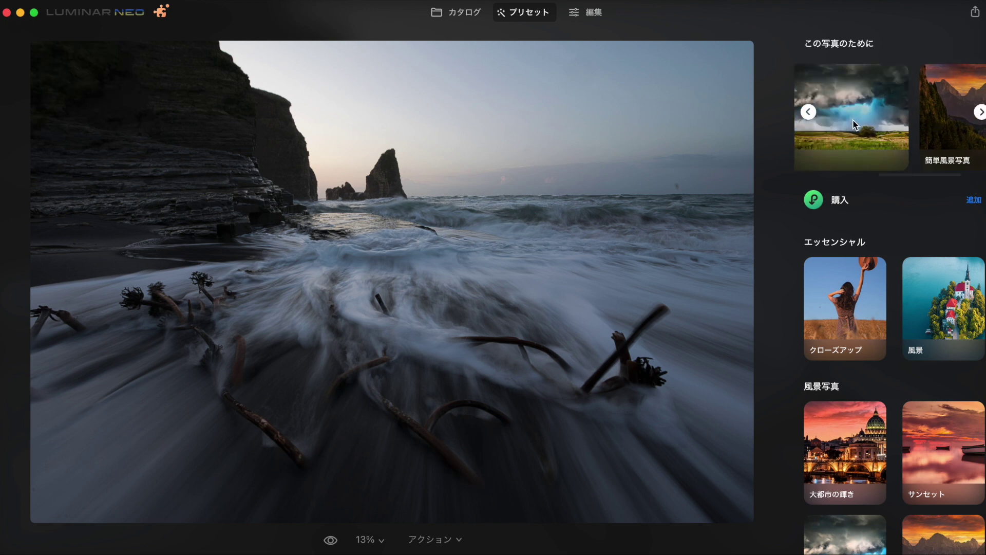
pyautogui.hscroll(-3, 852, 120)
pyautogui.hscroll(3, 852, 120)
pyautogui.hscroll(-3, 854, 137)
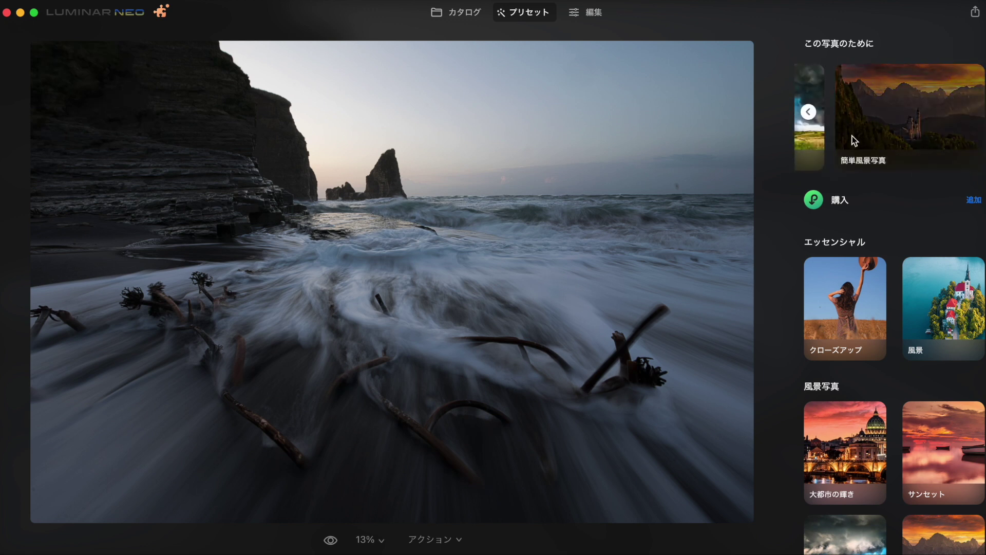
pyautogui.hscroll(3, 873, 144)
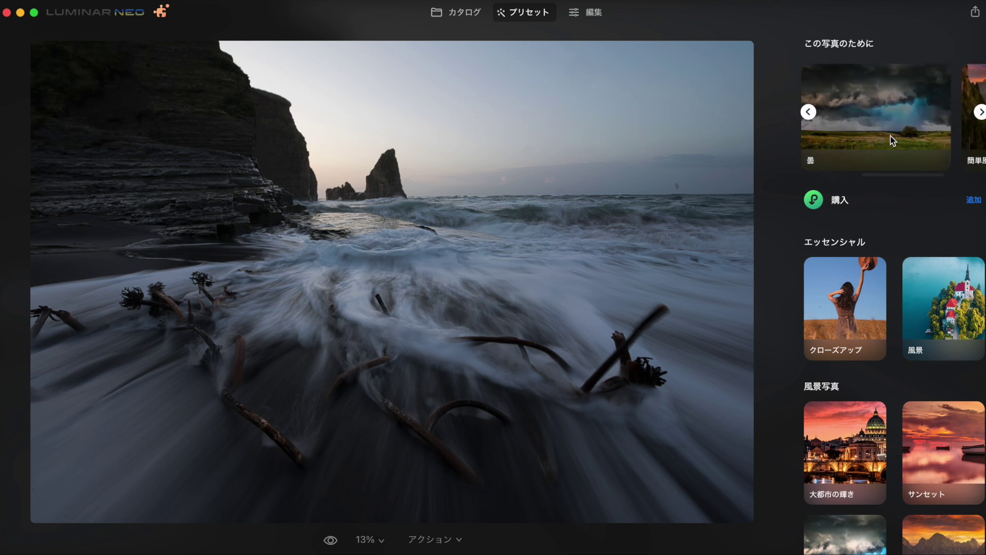
pyautogui.hscroll(3, 848, 109)
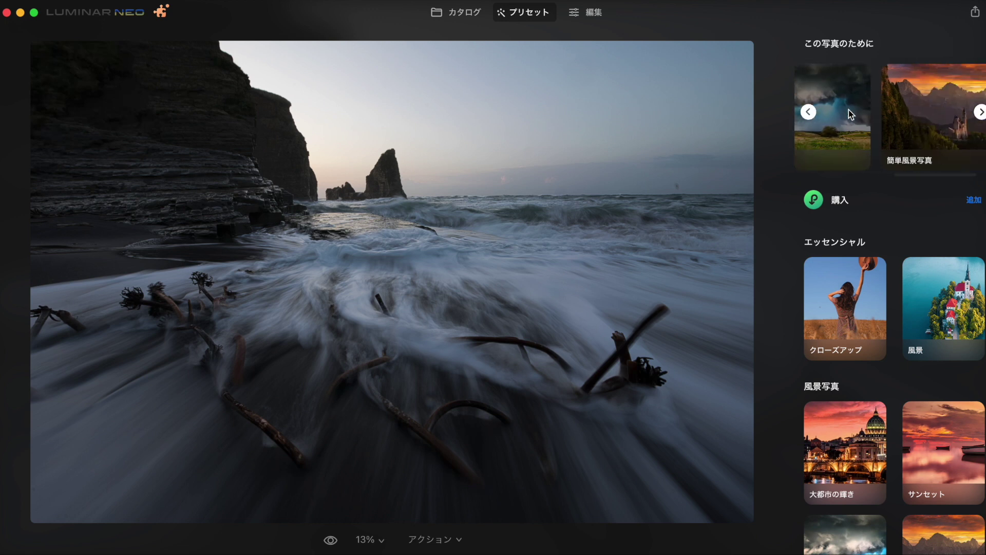
pyautogui.click(450, 15)
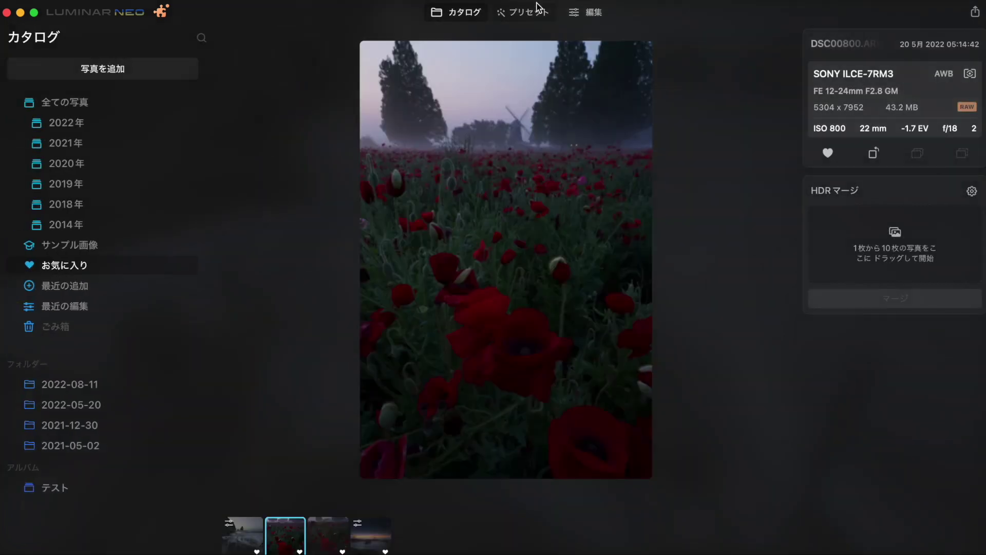
# Switch to プリセット for the poppy field photo and scroll across its categories.
pyautogui.click(537, 11)
pyautogui.hscroll(2, 896, 115)
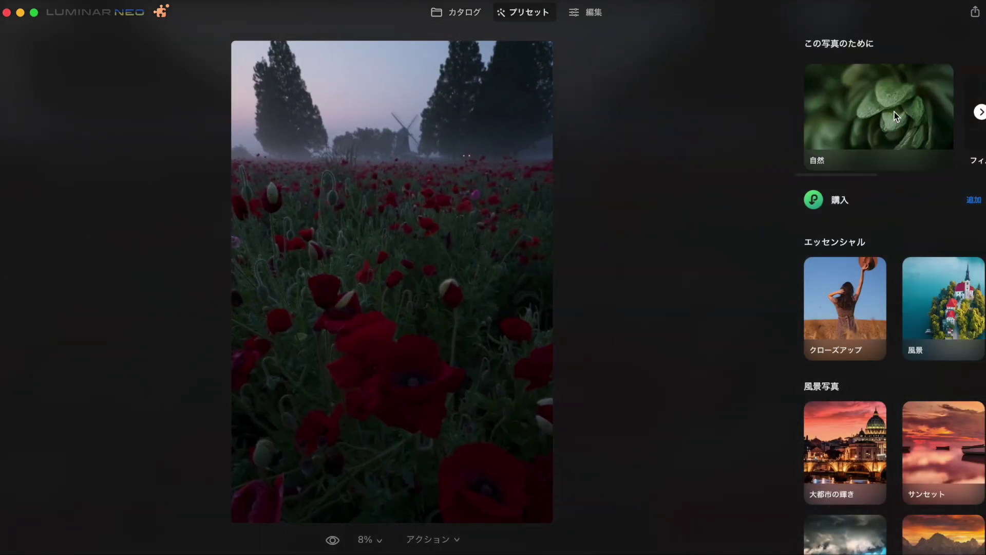
pyautogui.hscroll(2, 867, 128)
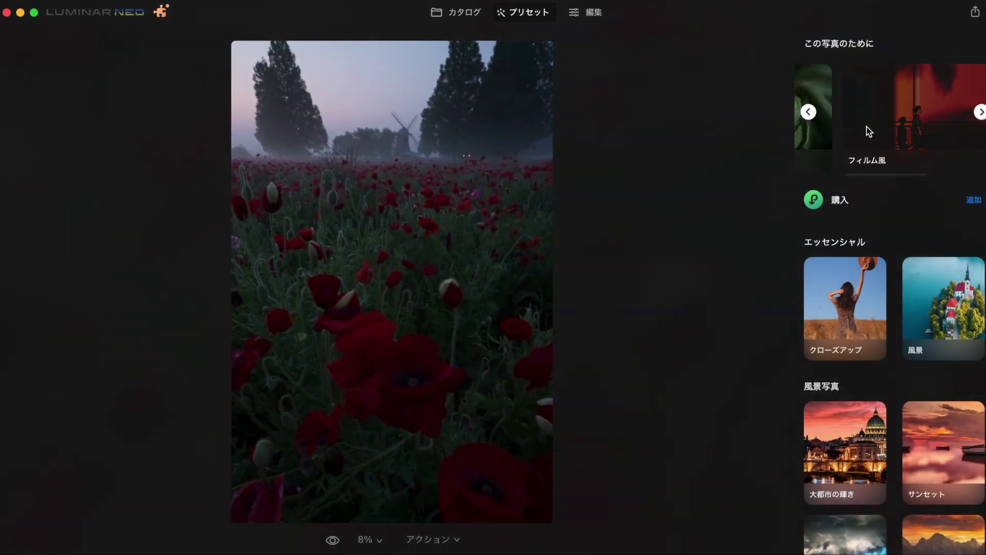
pyautogui.hscroll(2, 867, 128)
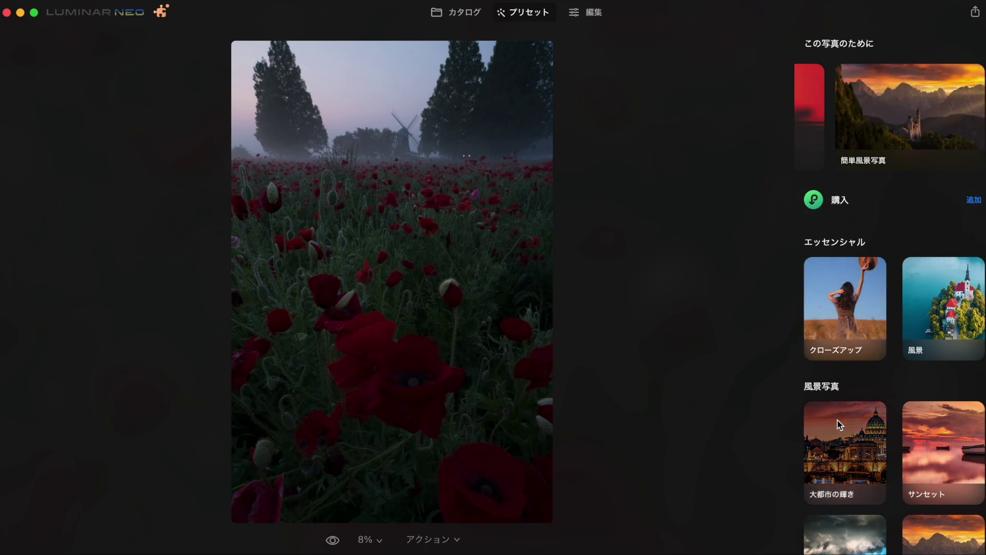
# Scroll the preset categories down and back to the top, then return to カタログ.
pyautogui.scroll(-3, 837, 420)
pyautogui.scroll(-4, 903, 329)
pyautogui.scroll(-3, 916, 352)
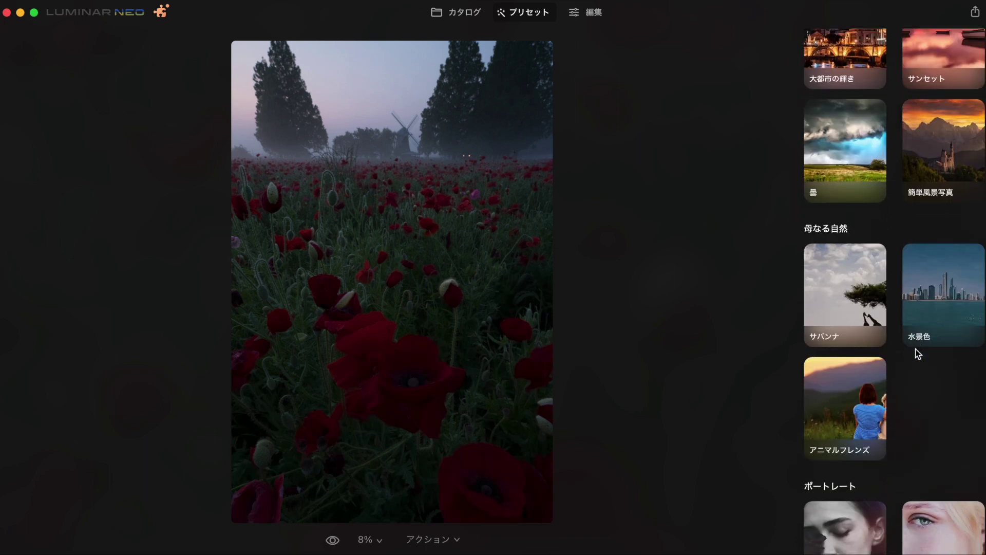
pyautogui.scroll(-5, 894, 374)
pyautogui.scroll(-3, 895, 374)
pyautogui.scroll(-3, 894, 374)
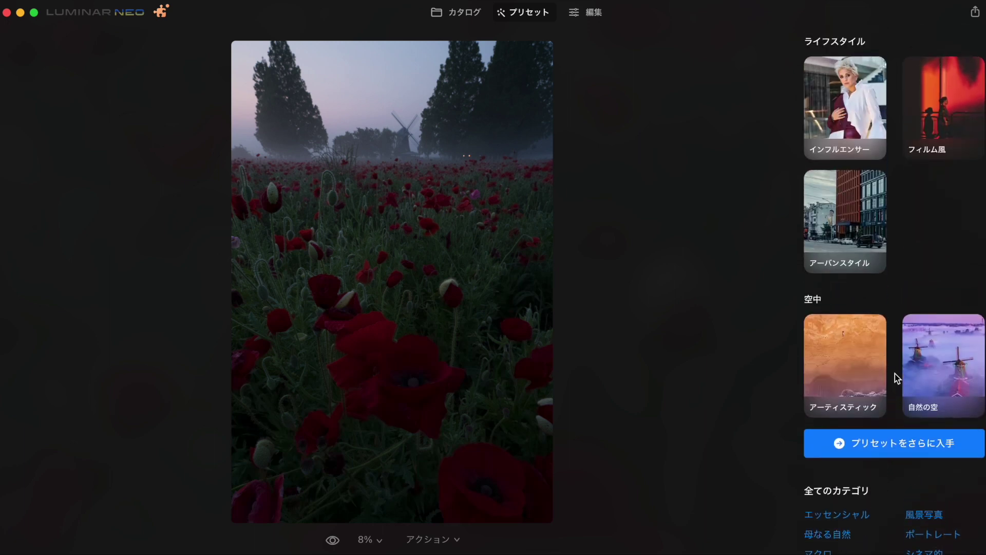
pyautogui.scroll(2, 894, 373)
pyautogui.scroll(5, 894, 374)
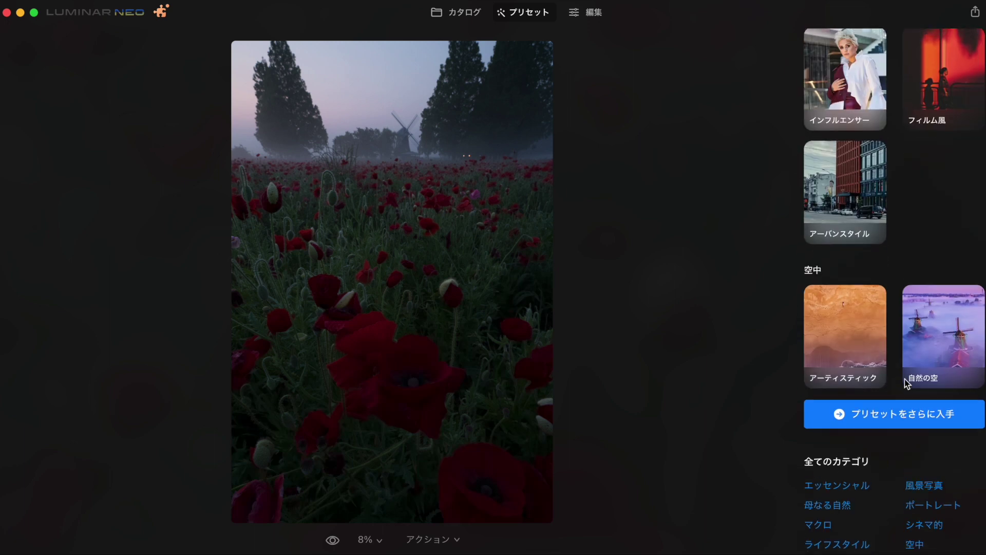
pyautogui.scroll(10, 894, 308)
pyautogui.scroll(5, 883, 186)
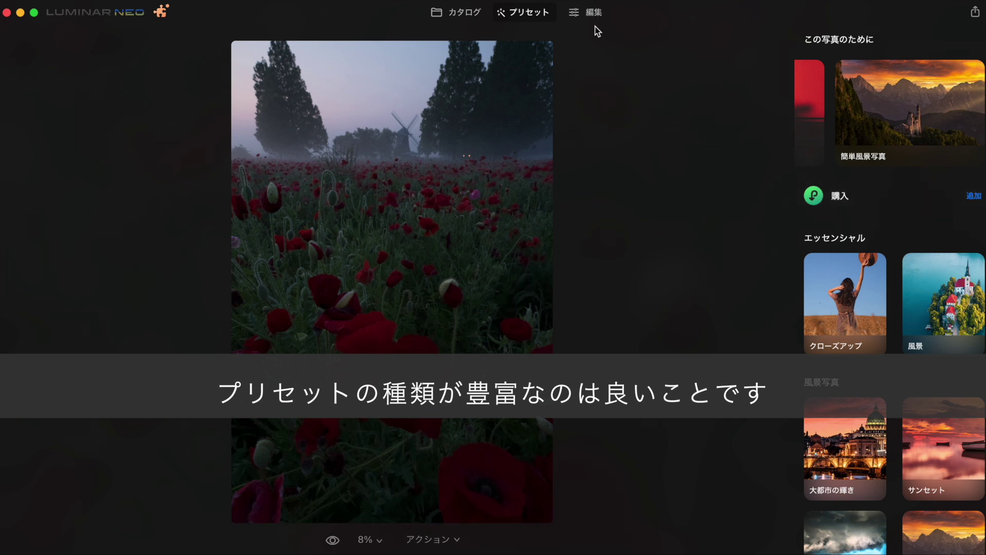
pyautogui.moveTo(908, 116)
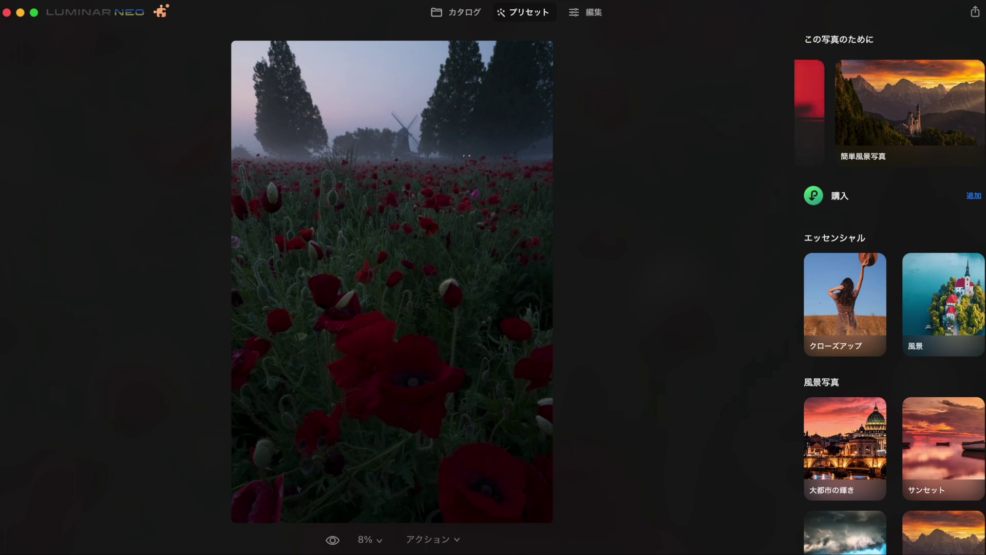
pyautogui.click(451, 17)
# Open the seascape thumbnail in 編集 and bring up the View menu options.
pyautogui.doubleClick(255, 108)
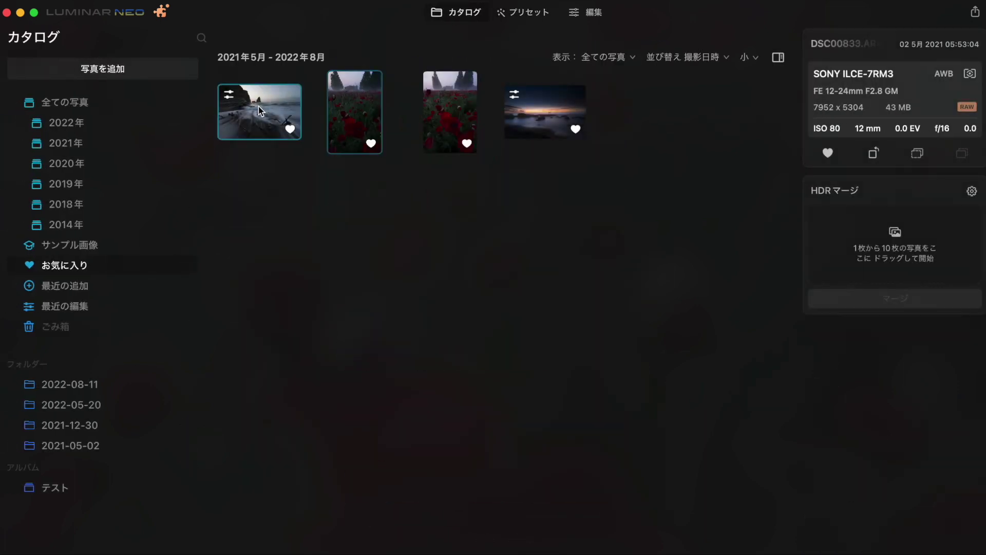
pyautogui.click(591, 15)
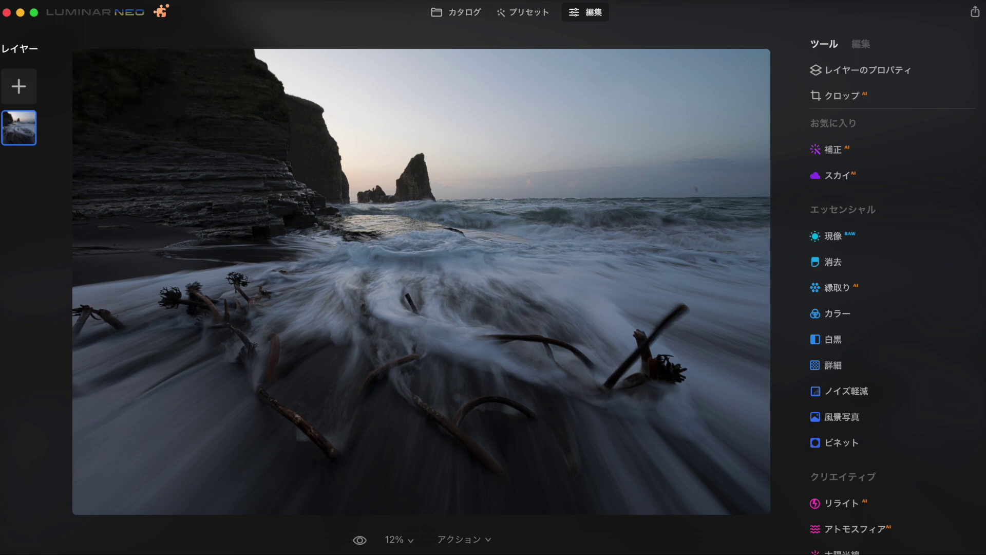
pyautogui.click(177, 1)
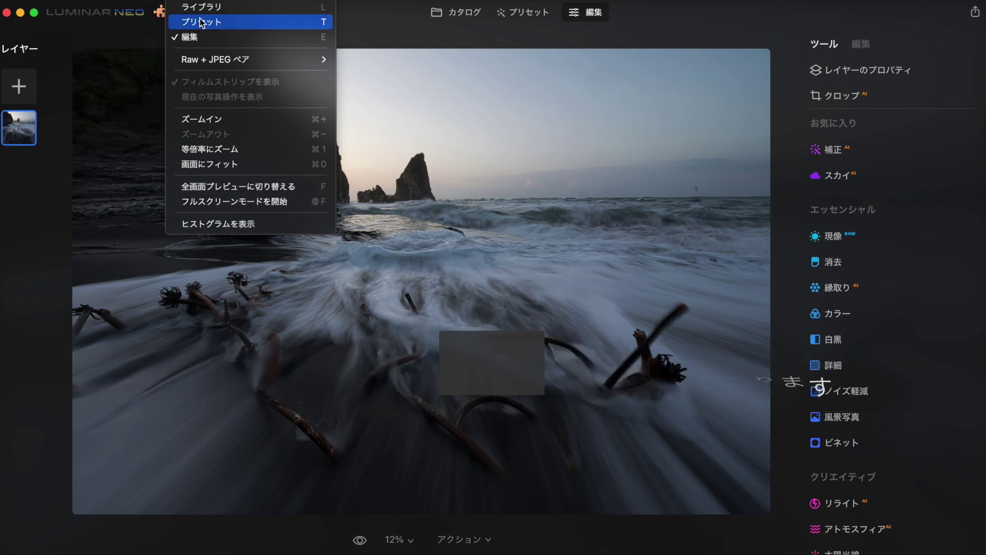
# Enable ヒストグラムを表示 so a histogram appears above the seascape's tools panel.
pyautogui.click(215, 222)
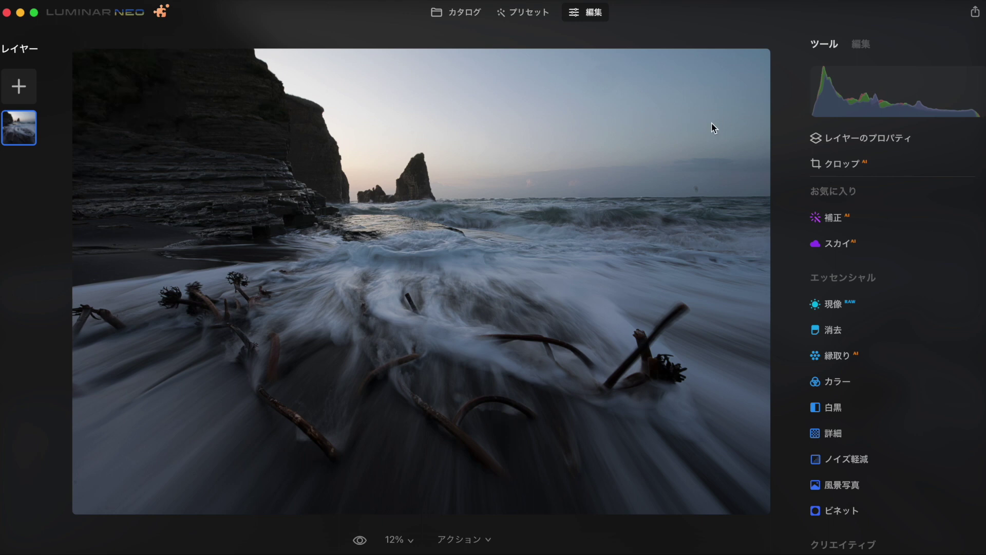
pyautogui.scroll(-5, 818, 316)
pyautogui.scroll(-5, 818, 316)
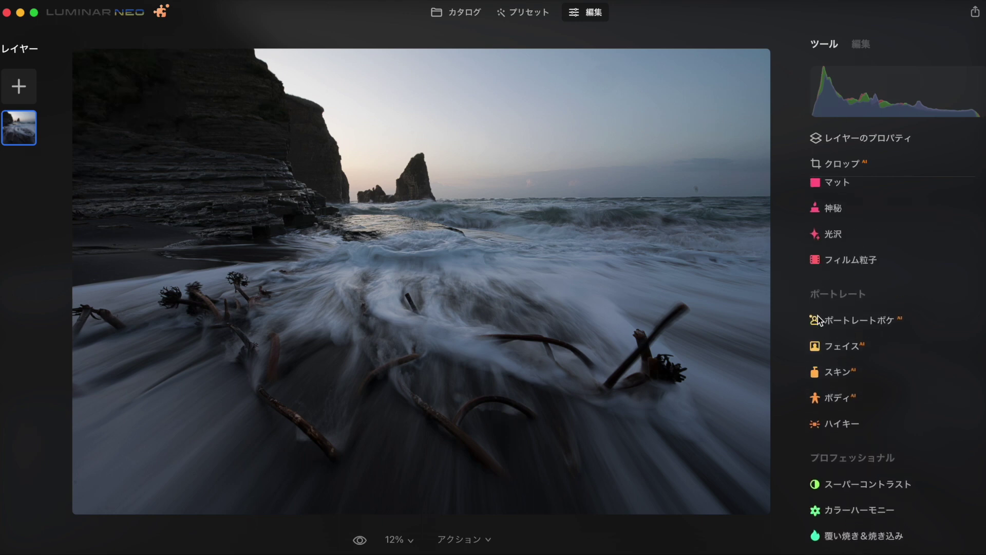
pyautogui.scroll(10, 818, 316)
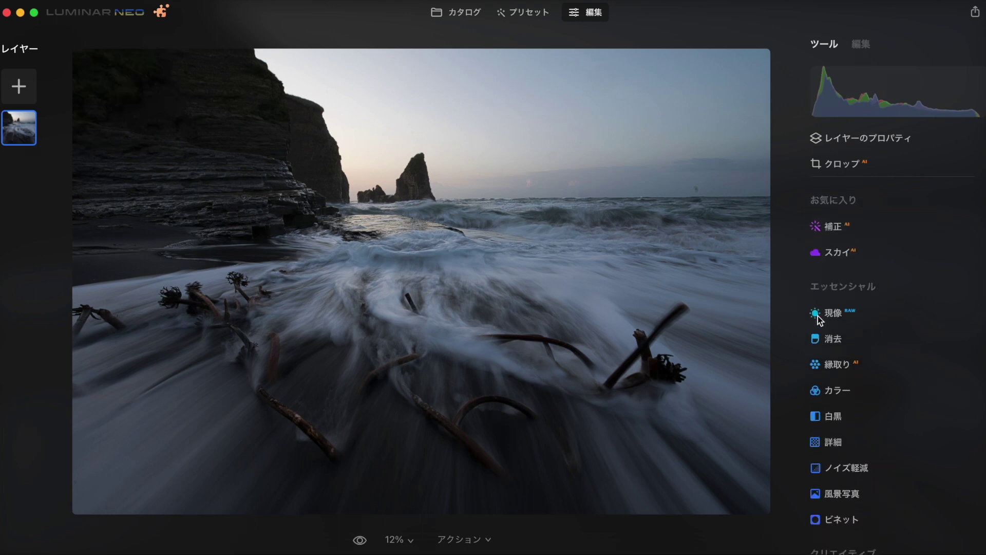
# Open Enhance AI (補正) and raise Accent to about 50.
pyautogui.click(836, 217)
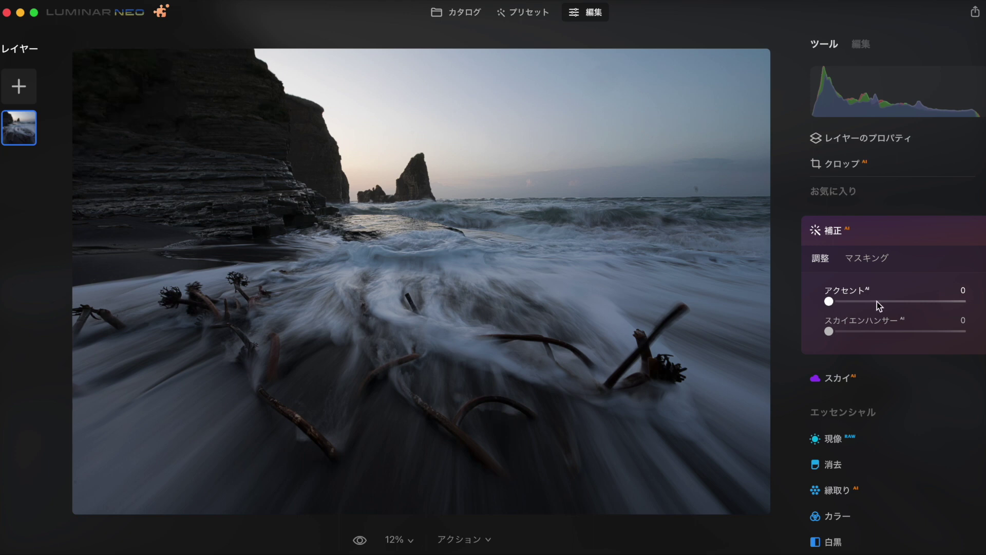
pyautogui.scroll(-2, 856, 258)
pyautogui.scroll(2, 856, 257)
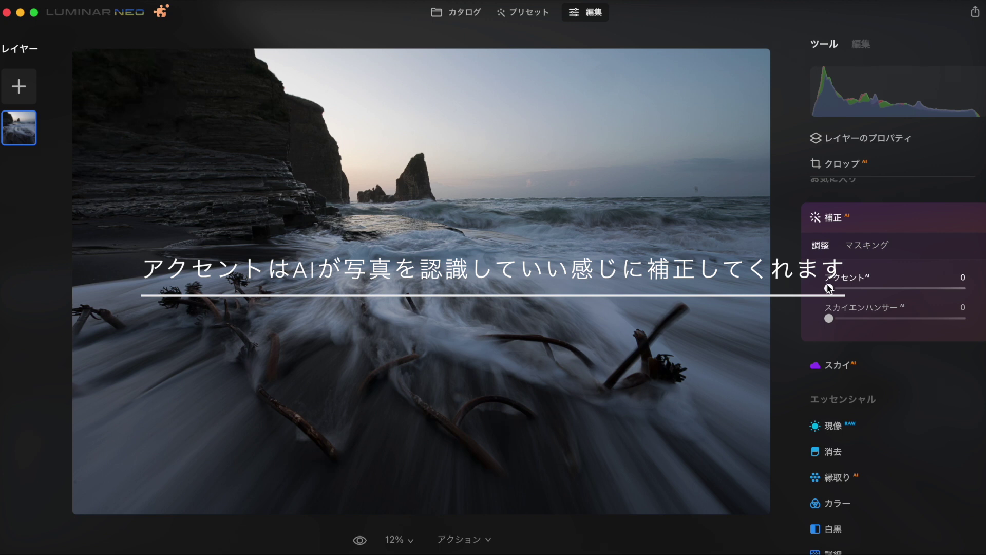
pyautogui.moveTo(829, 288)
pyautogui.mouseDown()
pyautogui.moveTo(902, 289)
pyautogui.moveTo(792, 286)
pyautogui.moveTo(894, 278)
pyautogui.moveTo(867, 270)
pyautogui.moveTo(905, 272)
pyautogui.moveTo(863, 277)
pyautogui.moveTo(919, 276)
pyautogui.moveTo(877, 272)
pyautogui.moveTo(909, 277)
pyautogui.moveTo(809, 294)
pyautogui.moveTo(899, 297)
pyautogui.moveTo(850, 288)
pyautogui.moveTo(879, 277)
pyautogui.moveTo(857, 268)
pyautogui.moveTo(910, 271)
pyautogui.moveTo(836, 265)
pyautogui.moveTo(887, 274)
pyautogui.moveTo(827, 277)
pyautogui.moveTo(961, 288)
pyautogui.moveTo(870, 285)
pyautogui.moveTo(776, 300)
pyautogui.mouseUp()
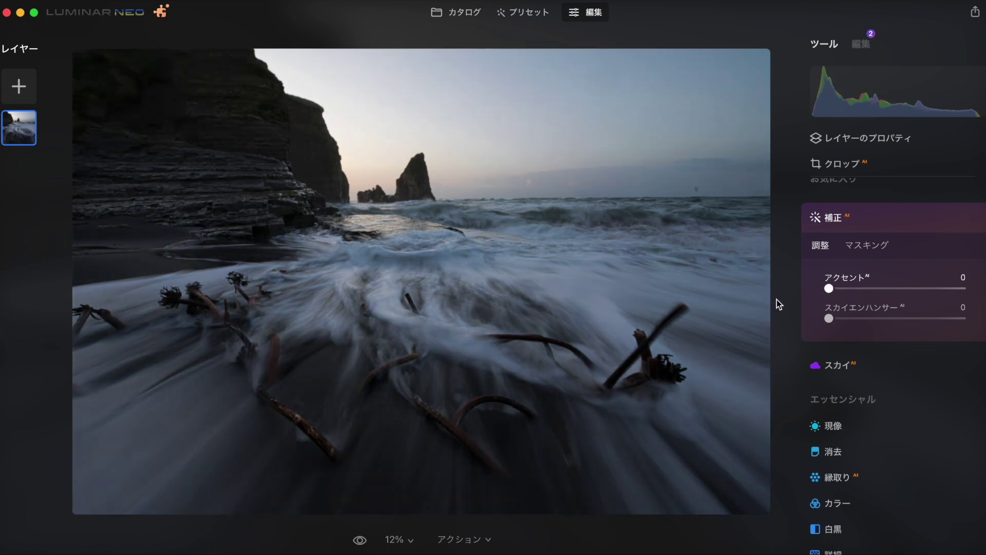
# Try Sky Enhancer at several strengths, from about 20 up to near maximum.
pyautogui.scroll(-2, 830, 315)
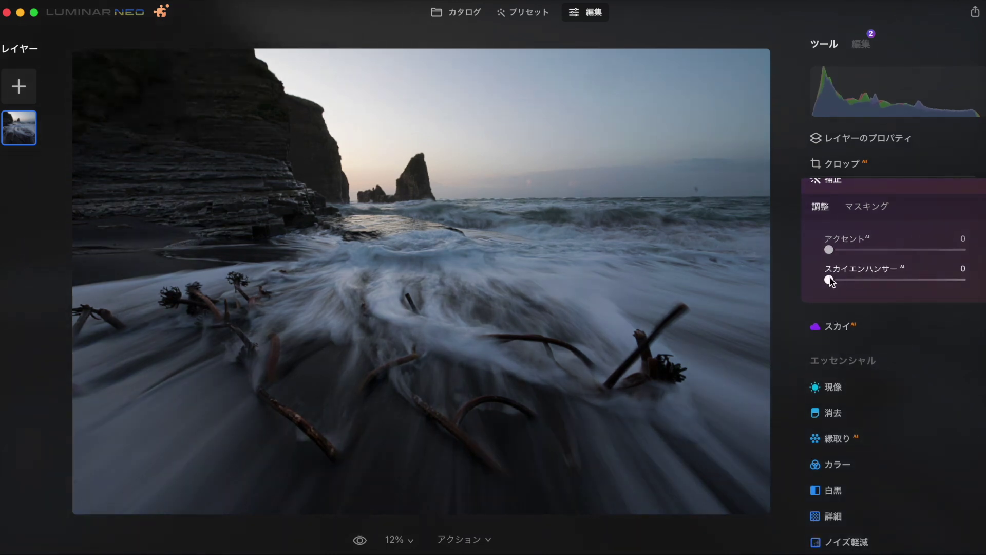
pyautogui.moveTo(829, 279)
pyautogui.mouseDown()
pyautogui.moveTo(907, 277)
pyautogui.moveTo(830, 272)
pyautogui.moveTo(869, 280)
pyautogui.moveTo(805, 260)
pyautogui.moveTo(828, 280)
pyautogui.moveTo(880, 280)
pyautogui.moveTo(889, 269)
pyautogui.moveTo(861, 280)
pyautogui.moveTo(931, 280)
pyautogui.moveTo(949, 294)
pyautogui.moveTo(824, 299)
pyautogui.moveTo(910, 307)
pyautogui.moveTo(794, 309)
pyautogui.mouseUp()
pyautogui.click(852, 262)
pyautogui.moveTo(829, 279); pyautogui.dragTo(966, 280)
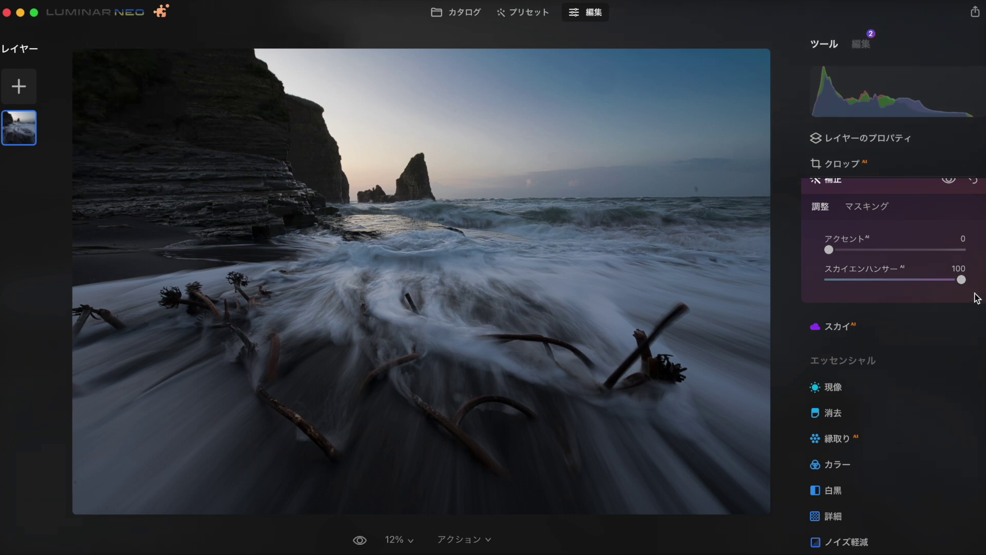
pyautogui.moveTo(953, 280); pyautogui.dragTo(800, 283)
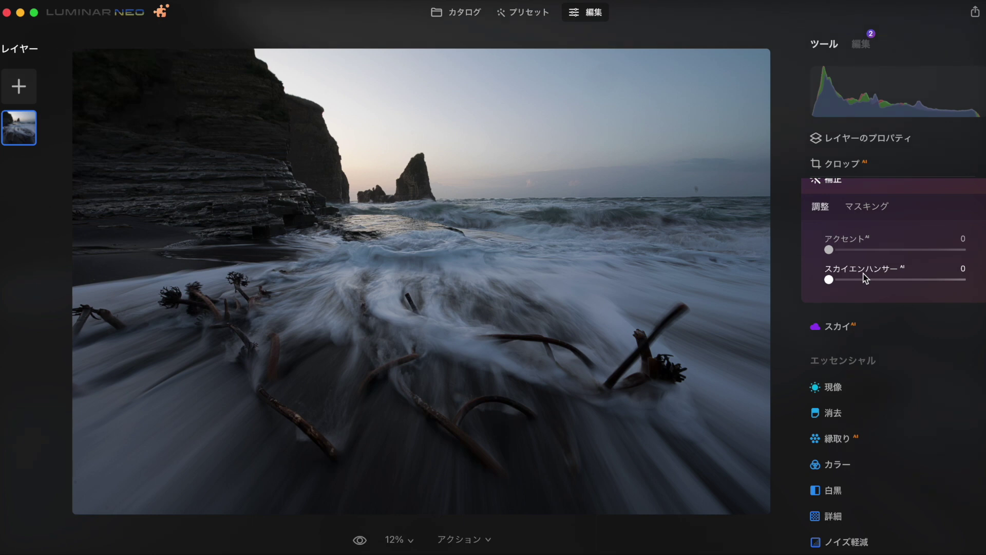
pyautogui.scroll(-2, 865, 277)
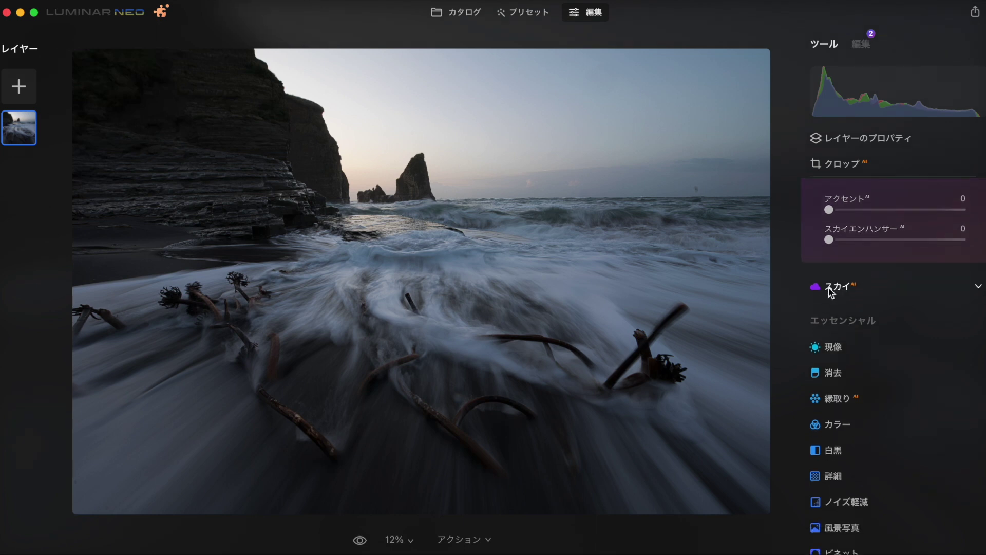
# Open Sky AI and scroll through the gallery of replacement skies.
pyautogui.scroll(-1, 840, 286)
pyautogui.click(839, 272)
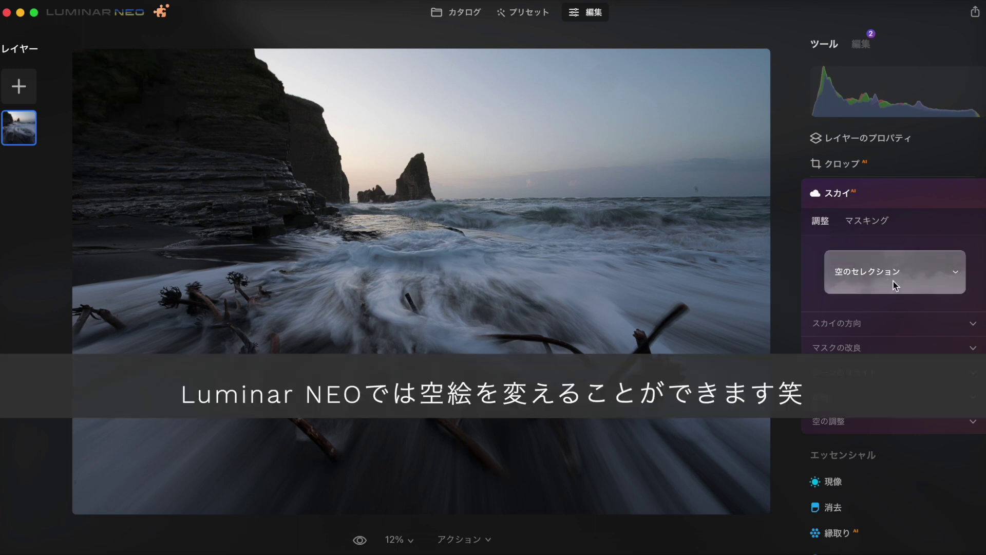
pyautogui.click(893, 282)
pyautogui.scroll(-3, 741, 245)
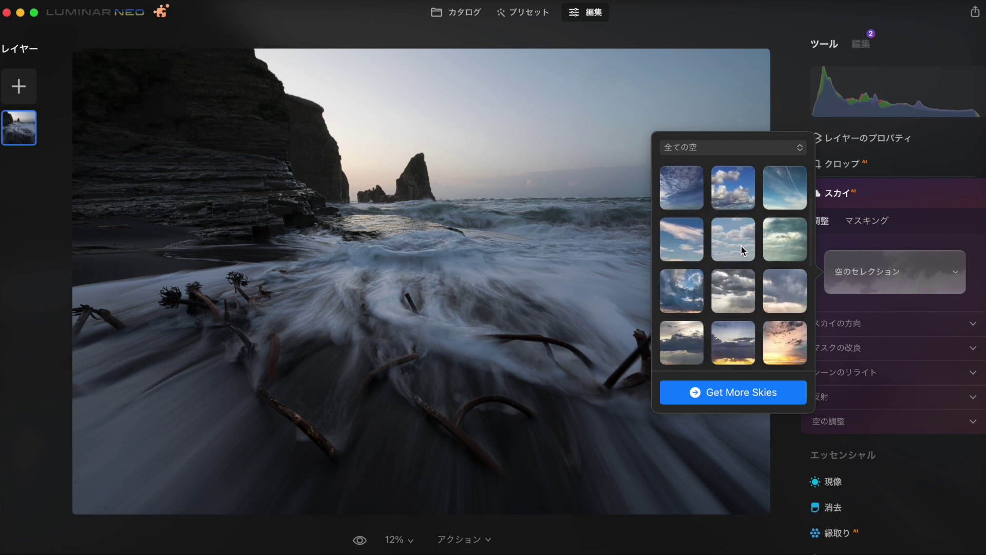
pyautogui.scroll(-3, 741, 246)
pyautogui.scroll(-3, 741, 245)
pyautogui.scroll(-2, 741, 246)
pyautogui.scroll(10, 725, 304)
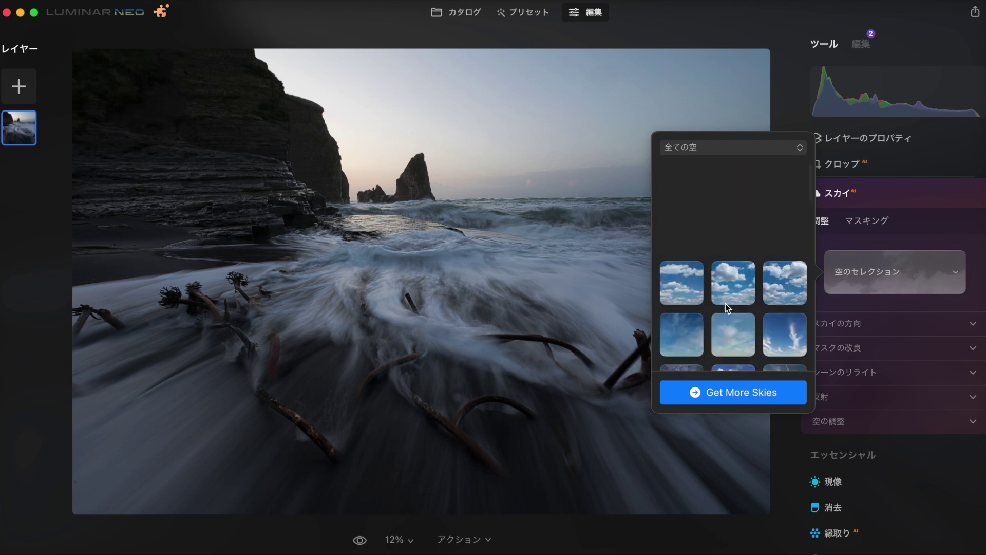
pyautogui.scroll(-10, 725, 303)
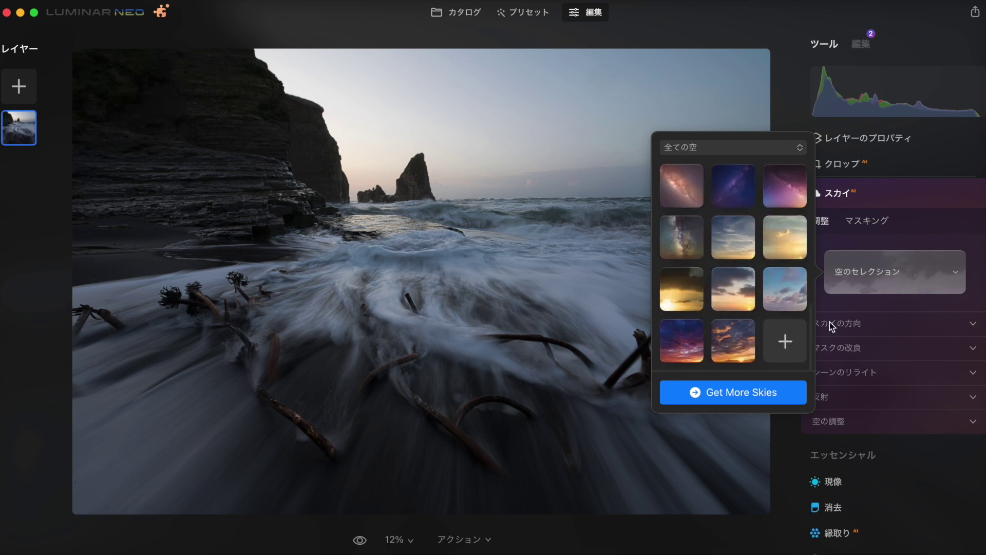
# Cancel loading a custom sky image, then browse the sky gallery again to the sunset presets.
pyautogui.click(787, 338)
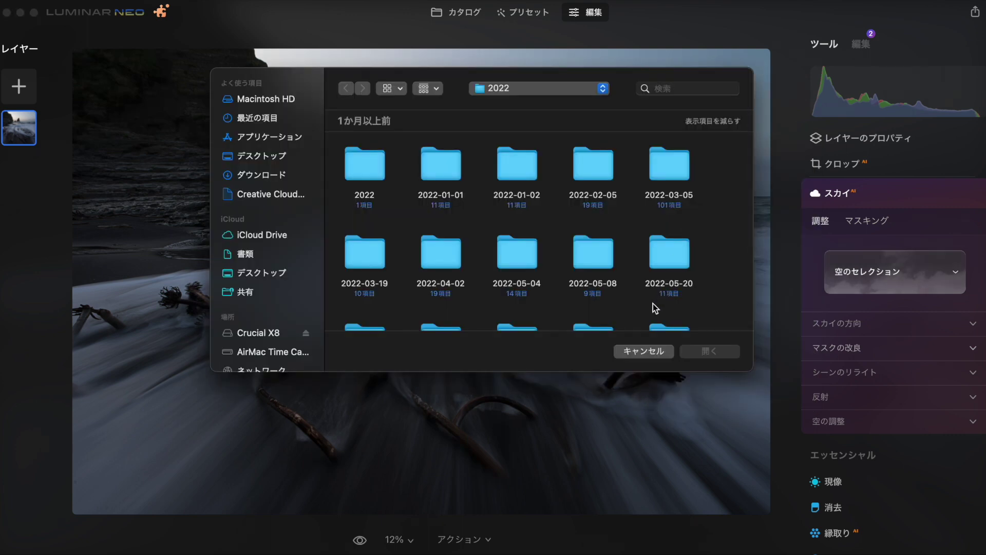
pyautogui.click(645, 352)
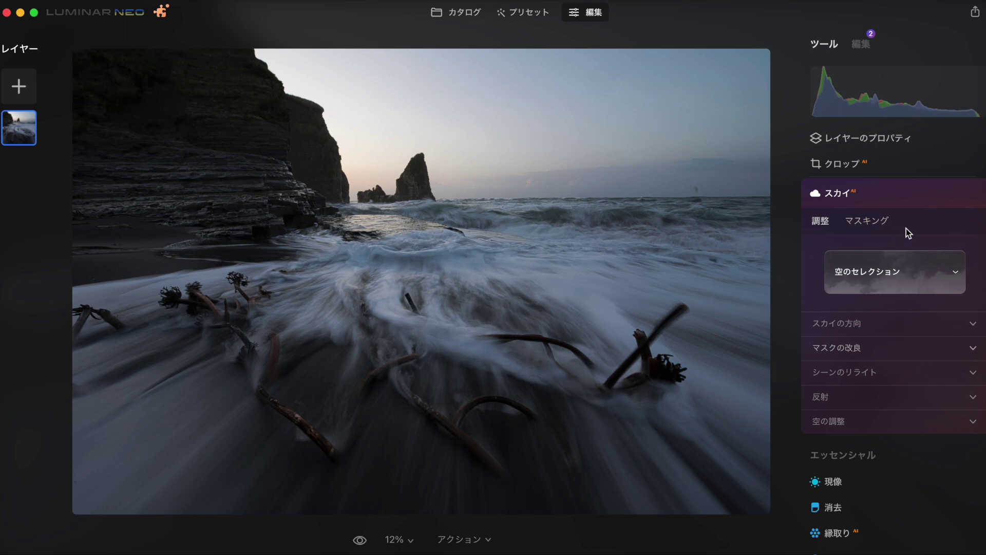
pyautogui.click(904, 263)
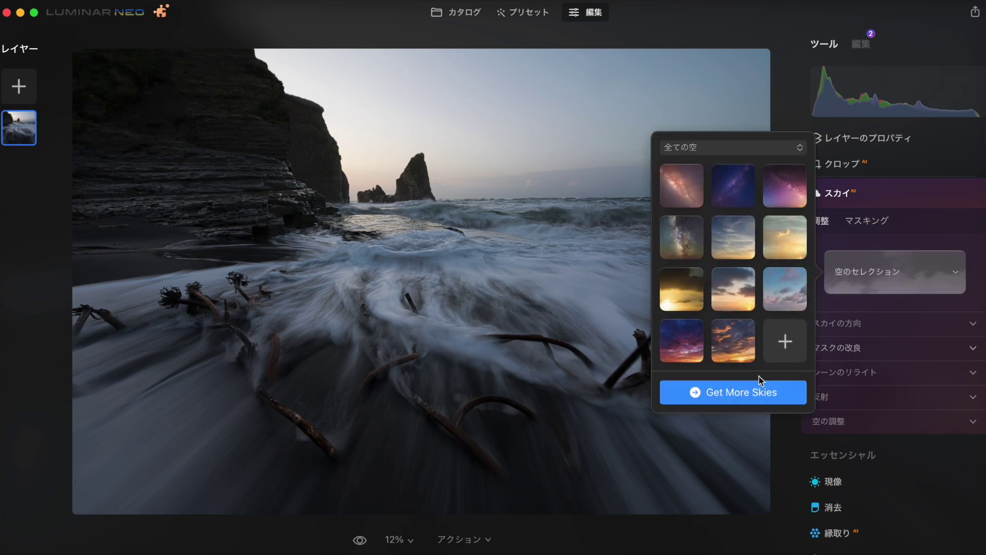
pyautogui.scroll(2, 726, 261)
pyautogui.scroll(3, 726, 260)
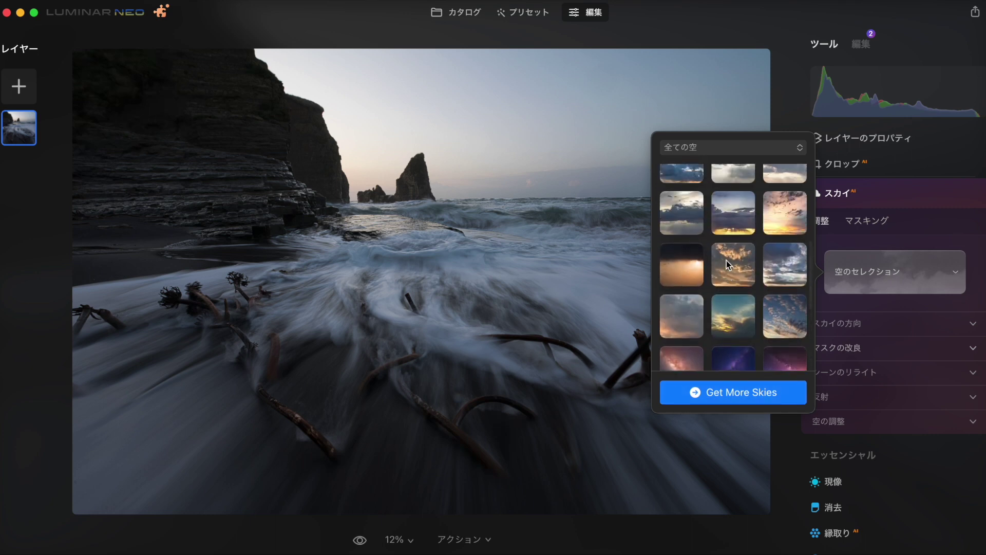
pyautogui.scroll(3, 726, 260)
pyautogui.scroll(2, 727, 261)
pyautogui.scroll(2, 726, 261)
pyautogui.scroll(-1, 726, 261)
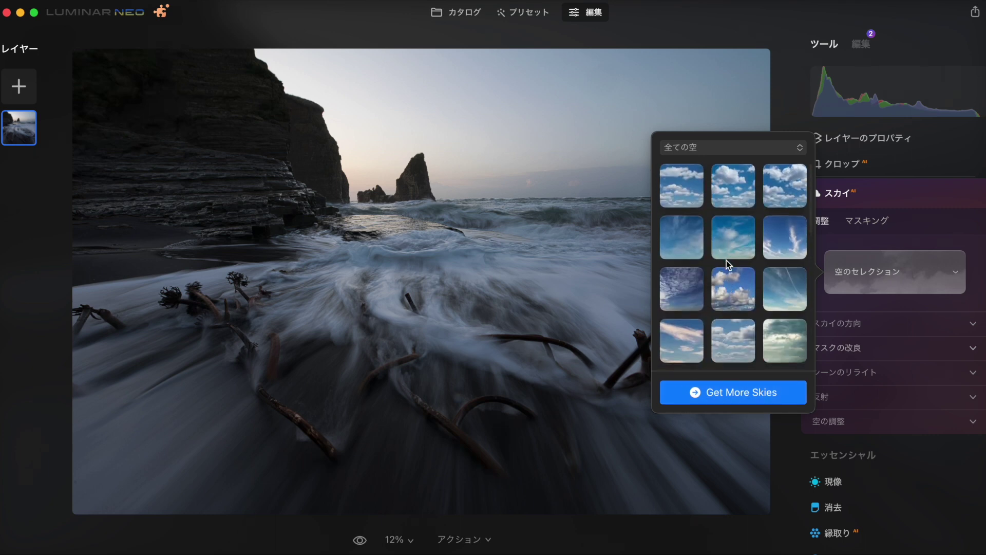
pyautogui.scroll(-5, 726, 260)
pyautogui.scroll(1, 726, 261)
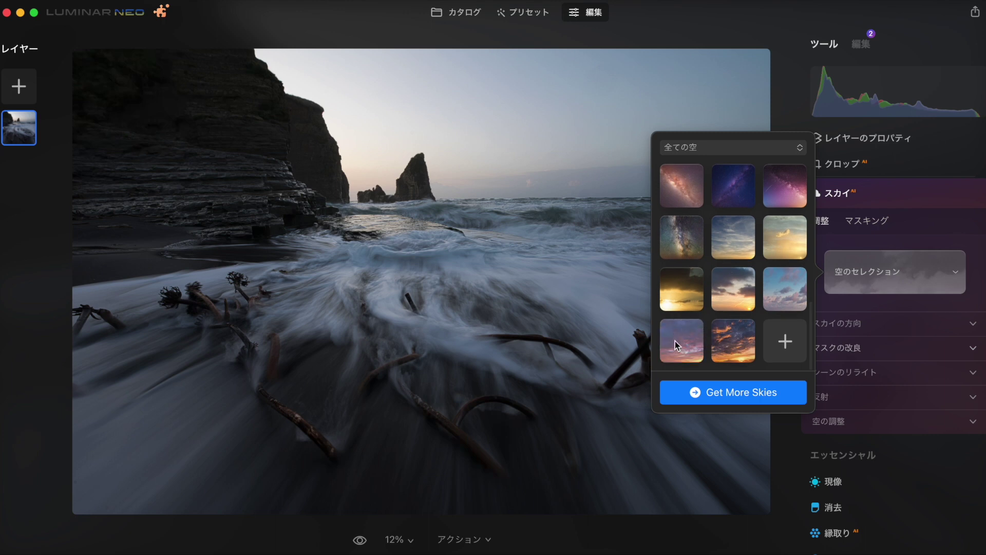
# Apply the Sunset Clouds 2 sky and inspect the water at 100%.
pyautogui.click(675, 339)
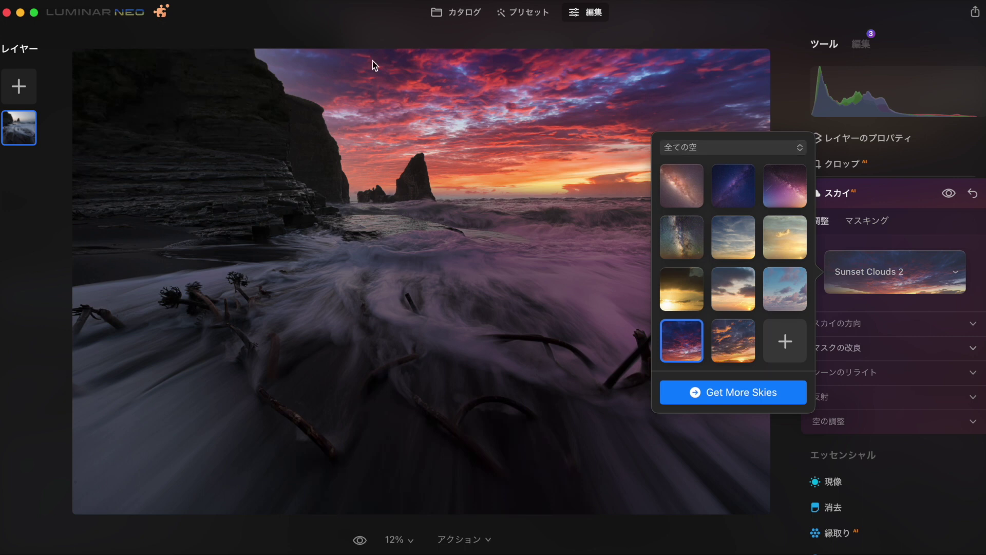
pyautogui.doubleClick(622, 267)
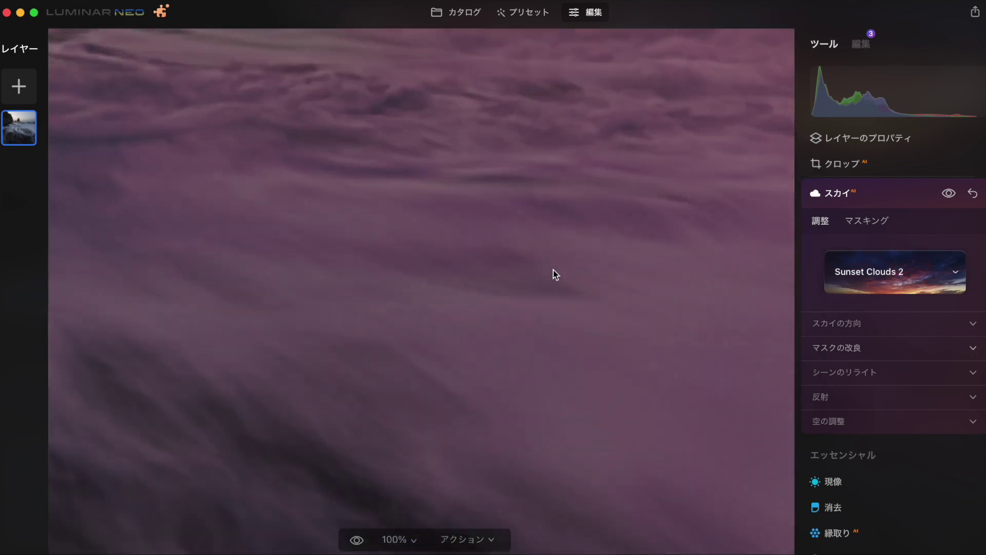
pyautogui.doubleClick(589, 283)
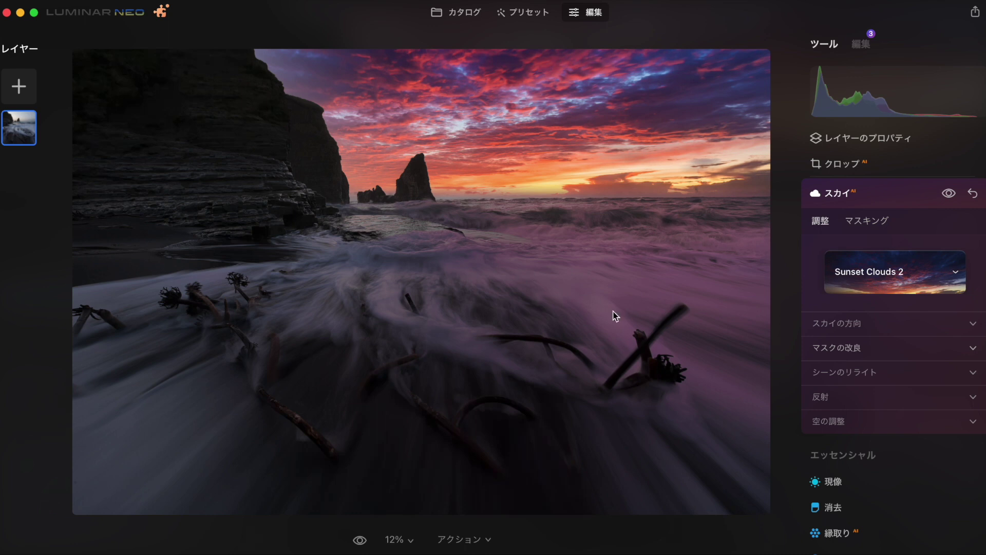
# Replace the sky with Blue Sky 1 and zoom in to check the blend.
pyautogui.click(900, 274)
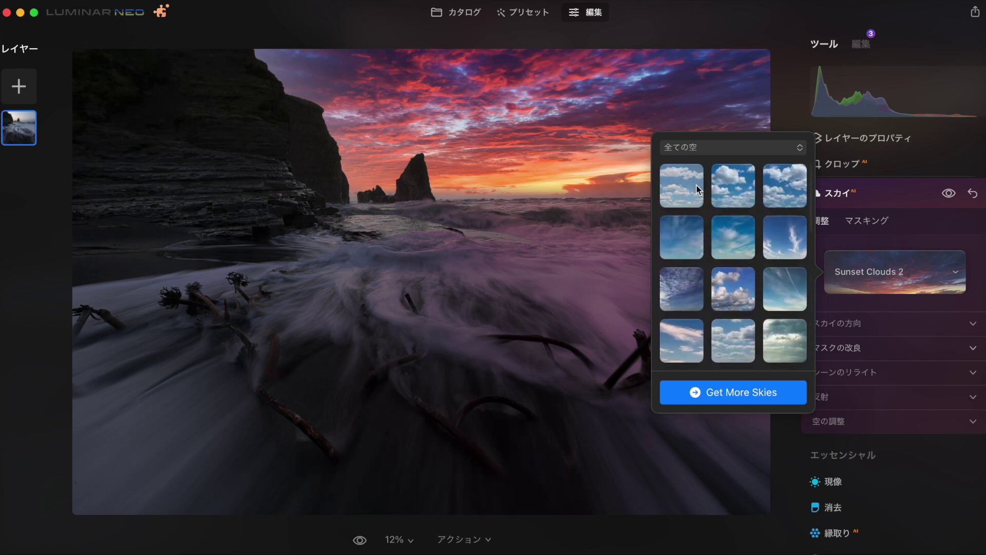
pyautogui.click(697, 189)
pyautogui.click(634, 186)
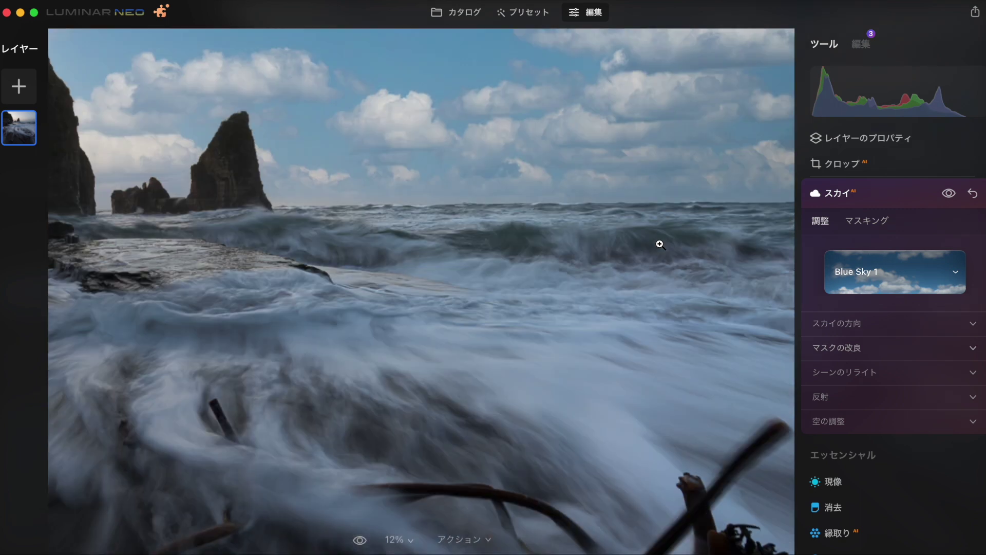
pyautogui.click(659, 244)
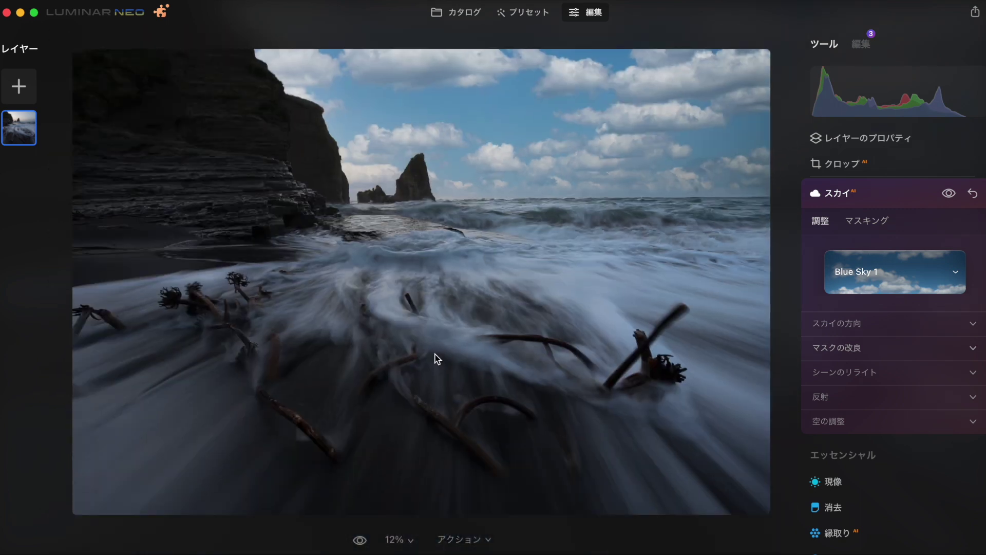
pyautogui.click(895, 271)
# Replace the sky with the Sunset Clouds 3 preset and close the sky presets grid.
pyautogui.click(725, 341)
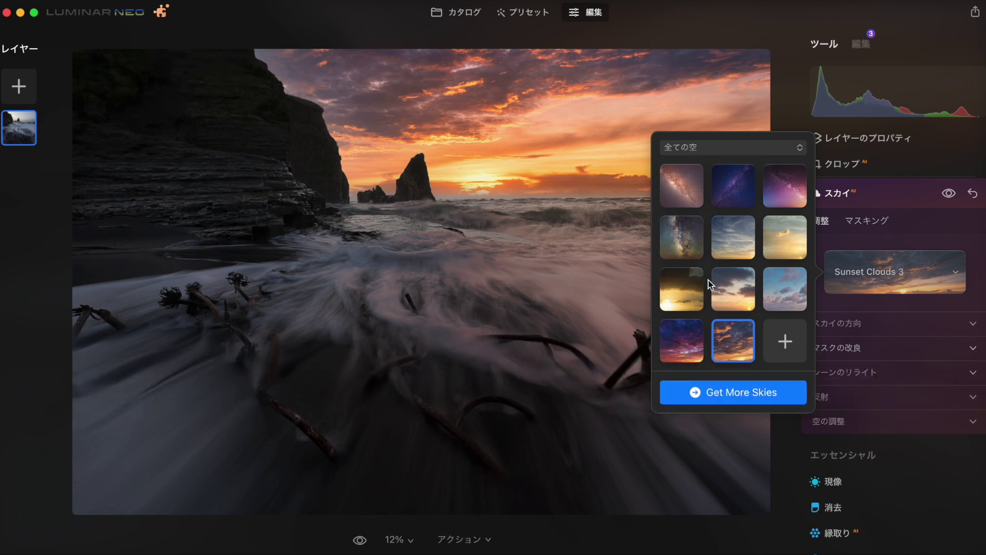
pyautogui.scroll(-5, 708, 279)
pyautogui.scroll(3, 708, 279)
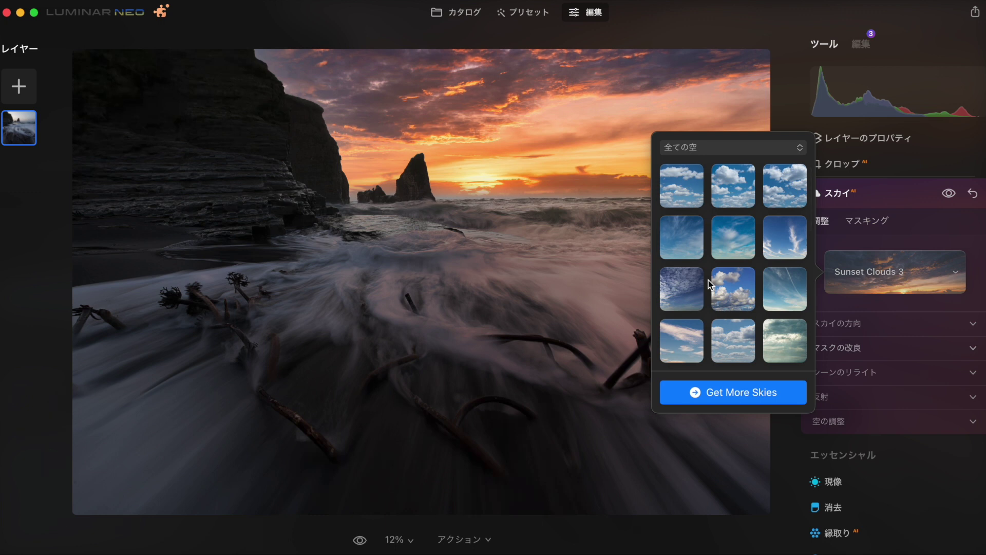
pyautogui.scroll(-5, 708, 279)
pyautogui.scroll(10, 719, 247)
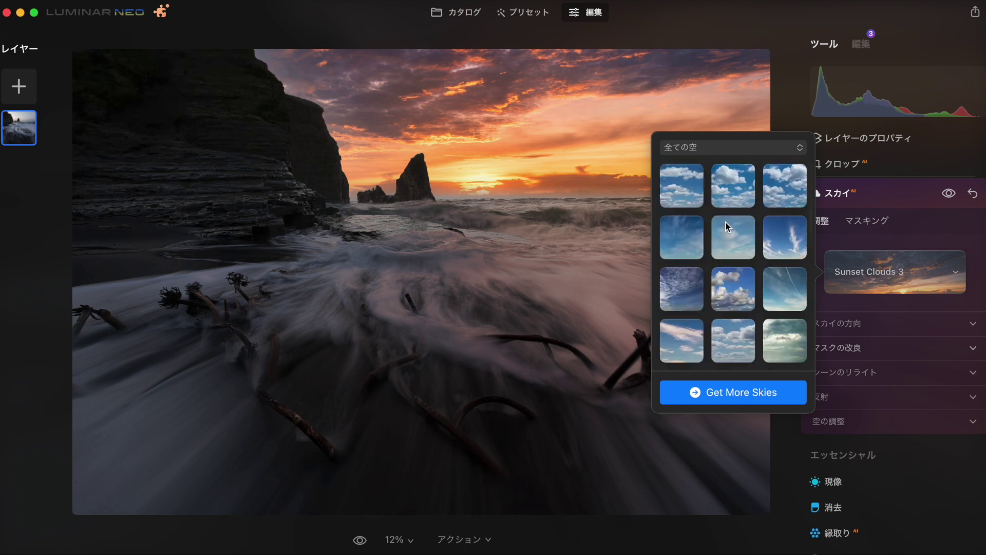
pyautogui.click(753, 134)
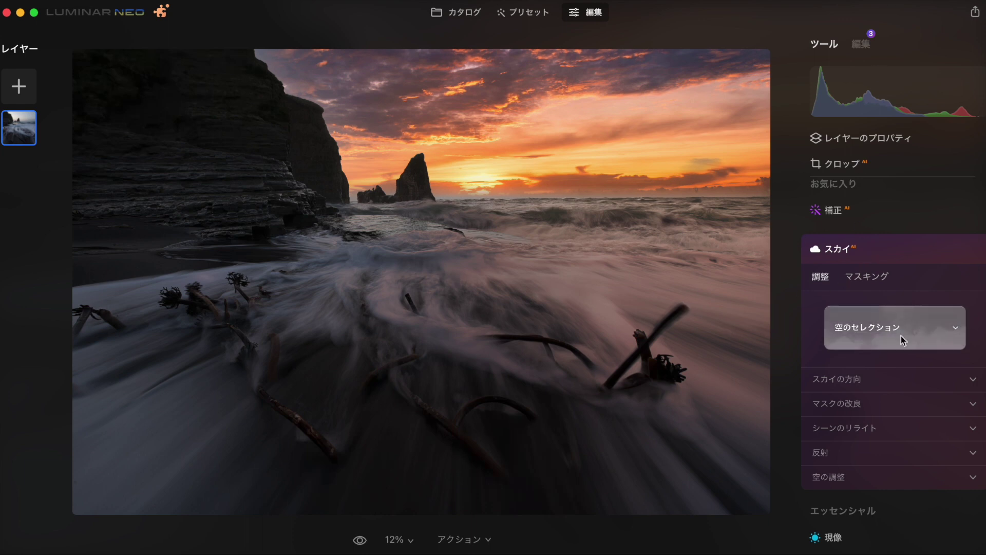
# Expand the Enhance AI tool to check its zeroed sliders, then collapse it.
pyautogui.scroll(-2, 904, 288)
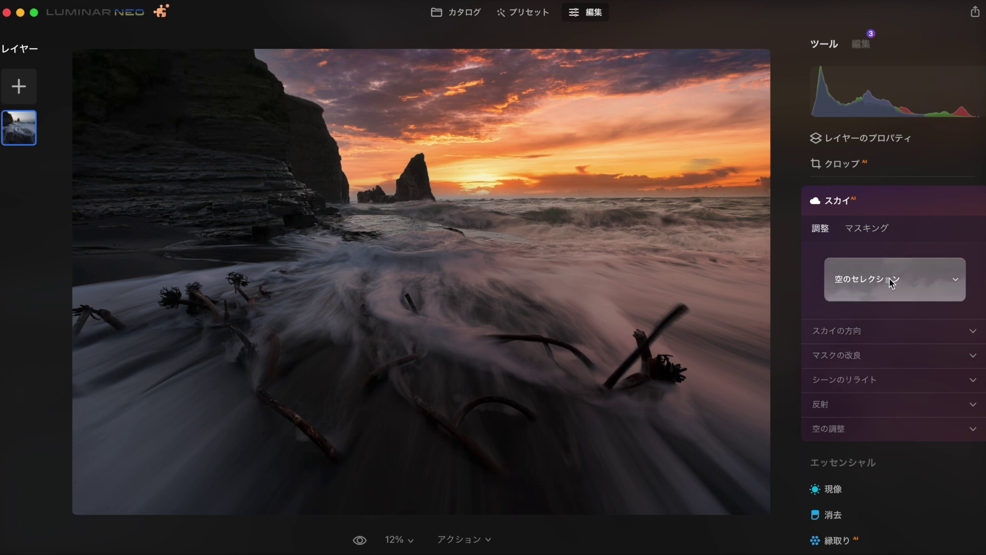
pyautogui.scroll(2, 864, 266)
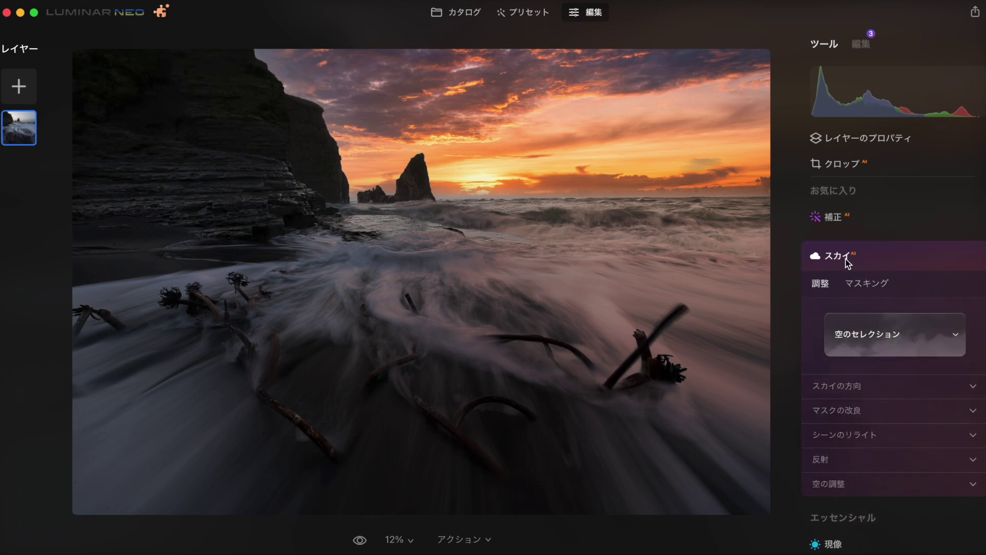
pyautogui.click(836, 221)
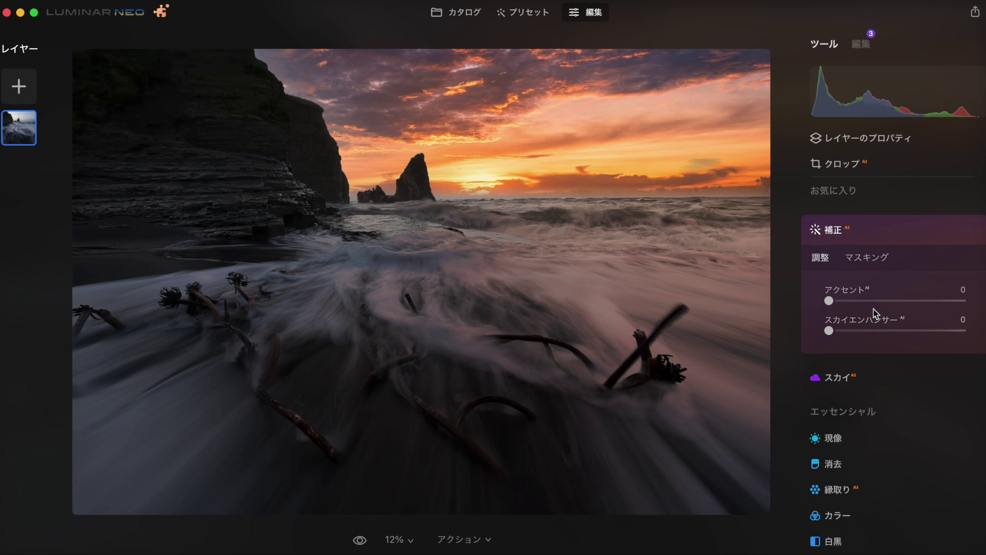
pyautogui.click(836, 236)
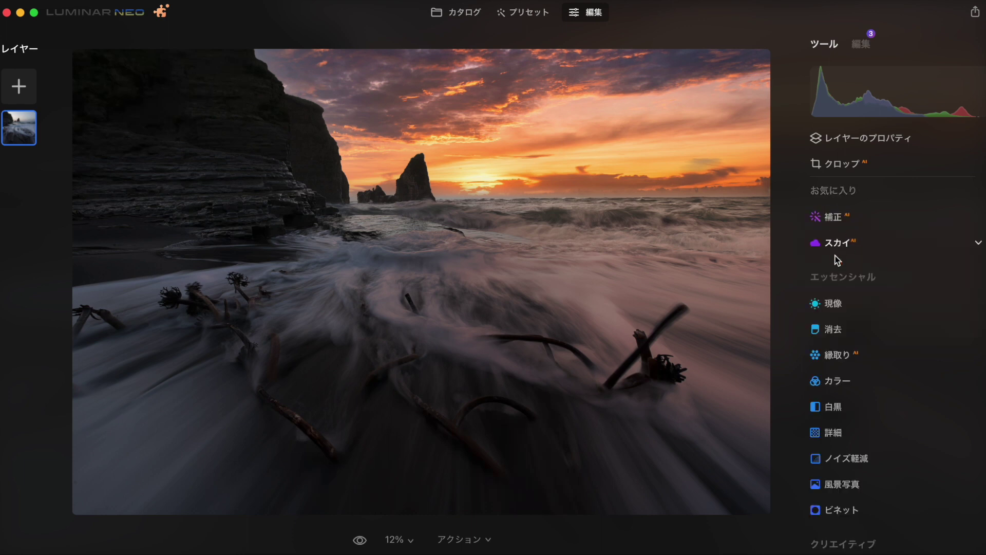
# In the Edits list, alternate between the Enhance AI and Sunset Clouds 3 Sky AI entries, ending on the sky settings.
pyautogui.click(864, 44)
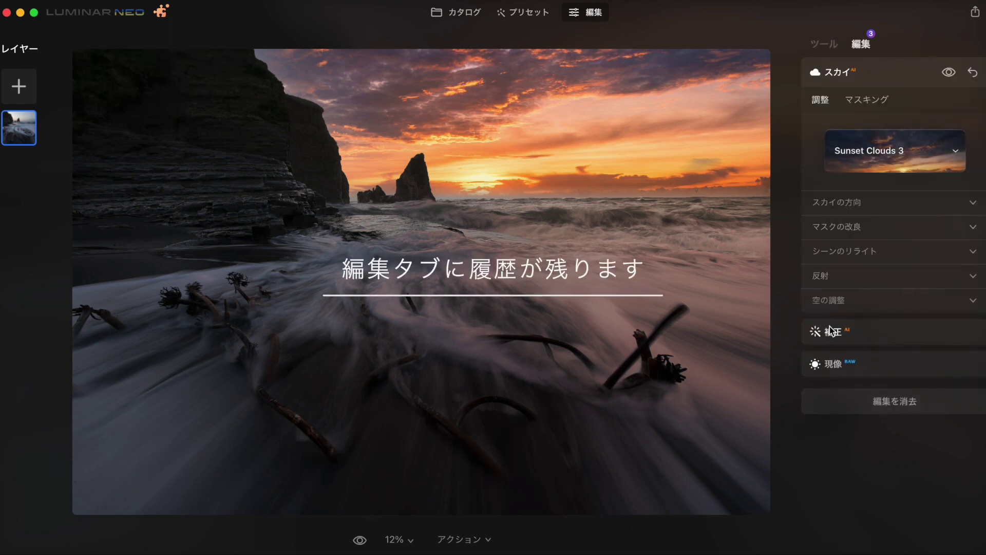
pyautogui.click(830, 328)
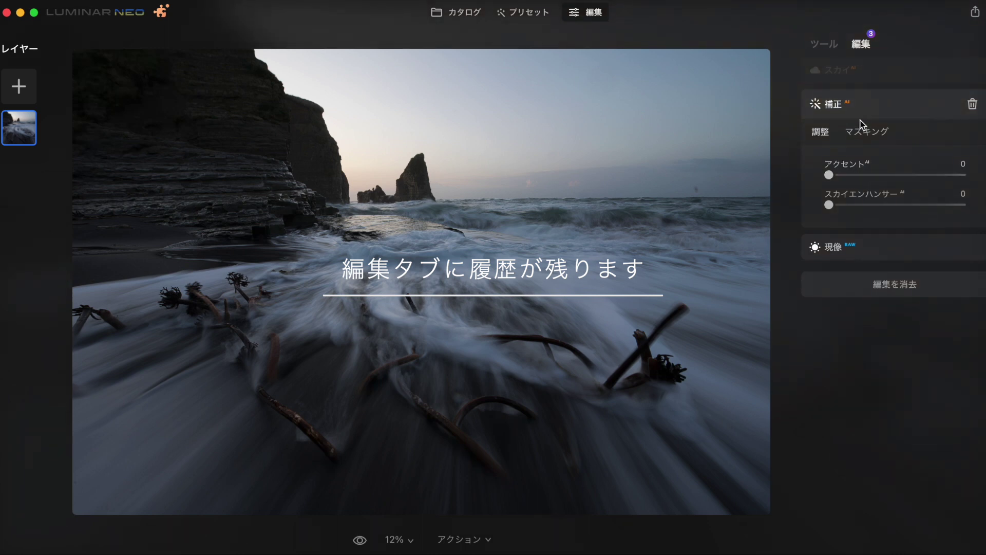
pyautogui.click(847, 102)
pyautogui.click(837, 332)
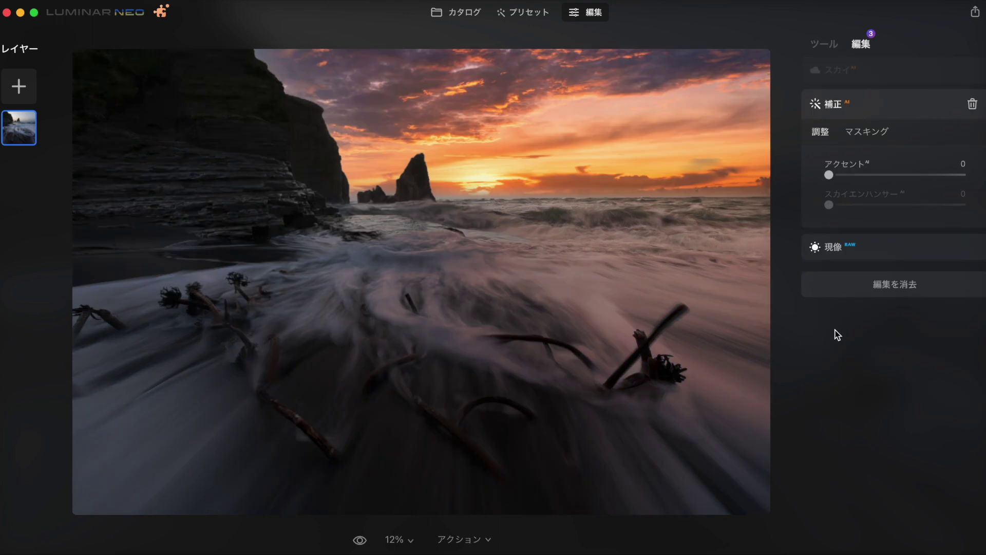
pyautogui.click(844, 71)
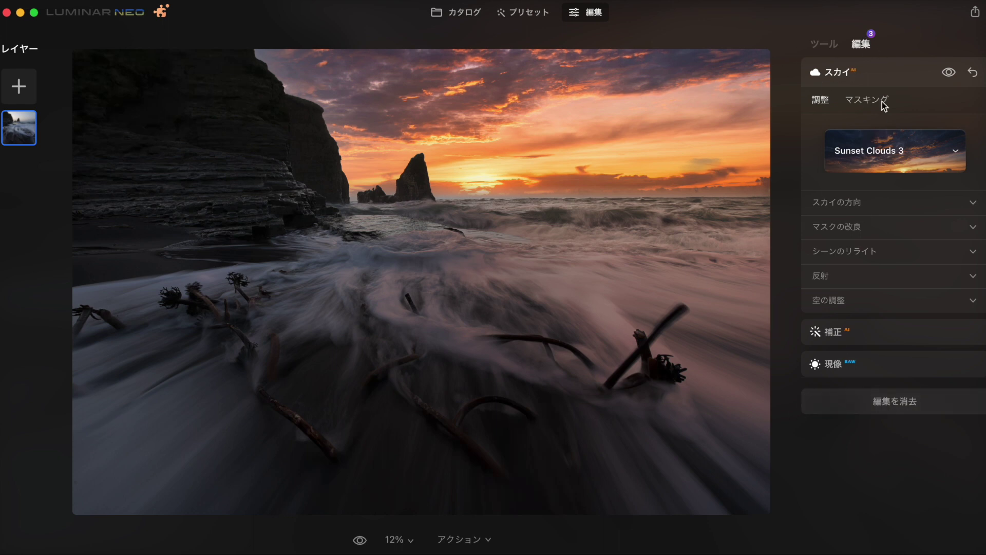
# Give Enhance AI an Accent of 32 and Sky Enhancer of 37, then confirm the new entry in Edits.
pyautogui.click(824, 43)
pyautogui.click(838, 218)
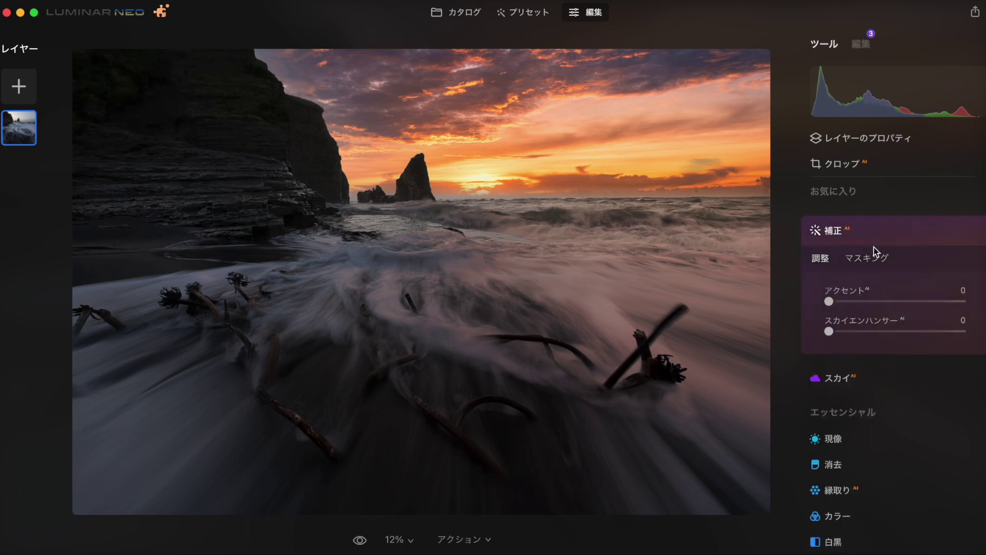
pyautogui.click(871, 302)
pyautogui.click(876, 328)
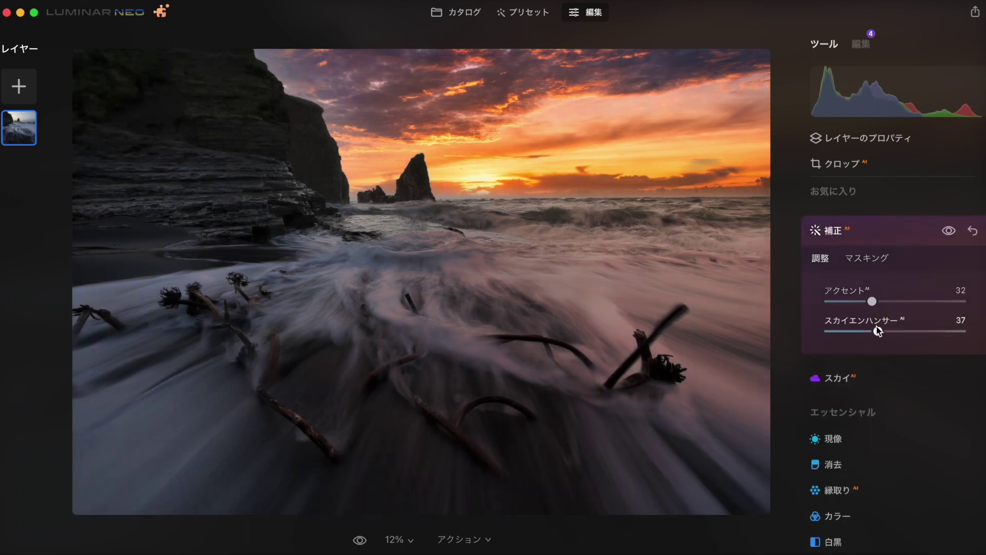
pyautogui.click(855, 389)
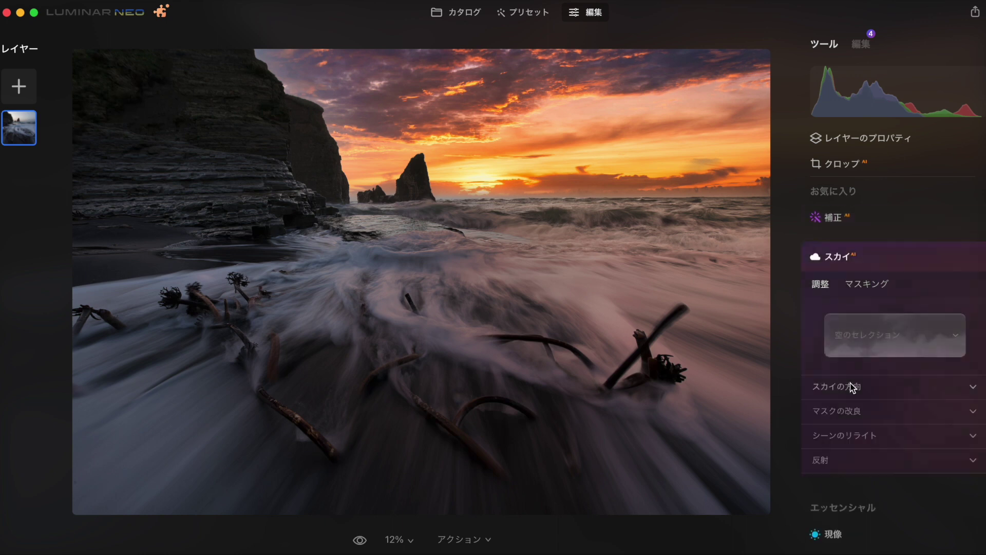
pyautogui.click(842, 218)
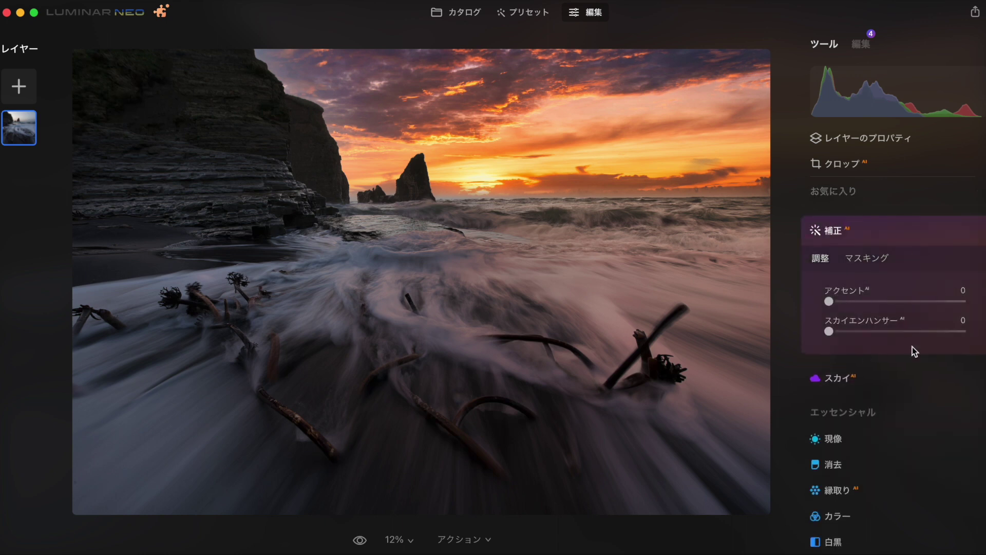
pyautogui.click(860, 44)
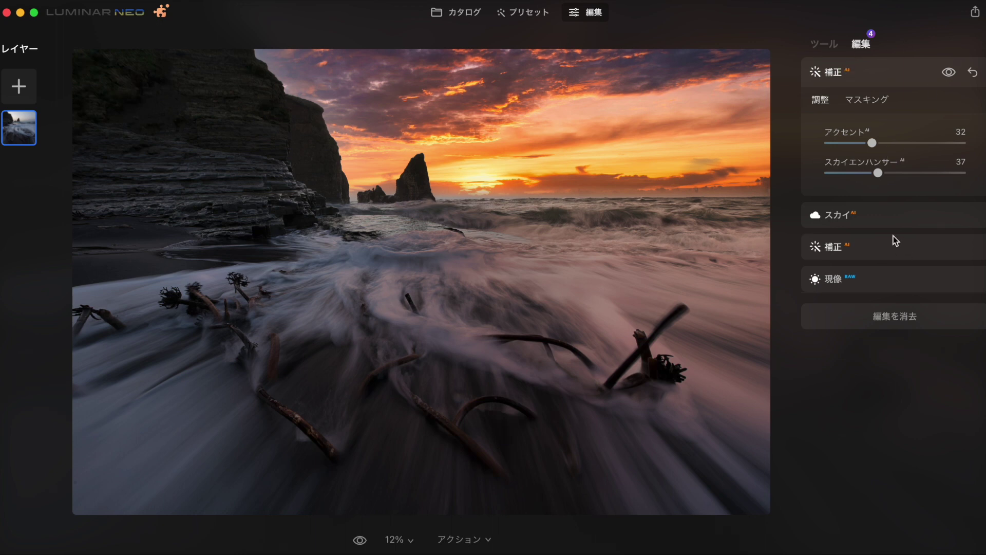
# Browse the tools list, then show the edits: Enhance AI (Accent 32, Sky Enhancer 37), Sky AI and Develop.
pyautogui.click(836, 41)
pyautogui.scroll(-3, 880, 303)
pyautogui.scroll(-10, 854, 335)
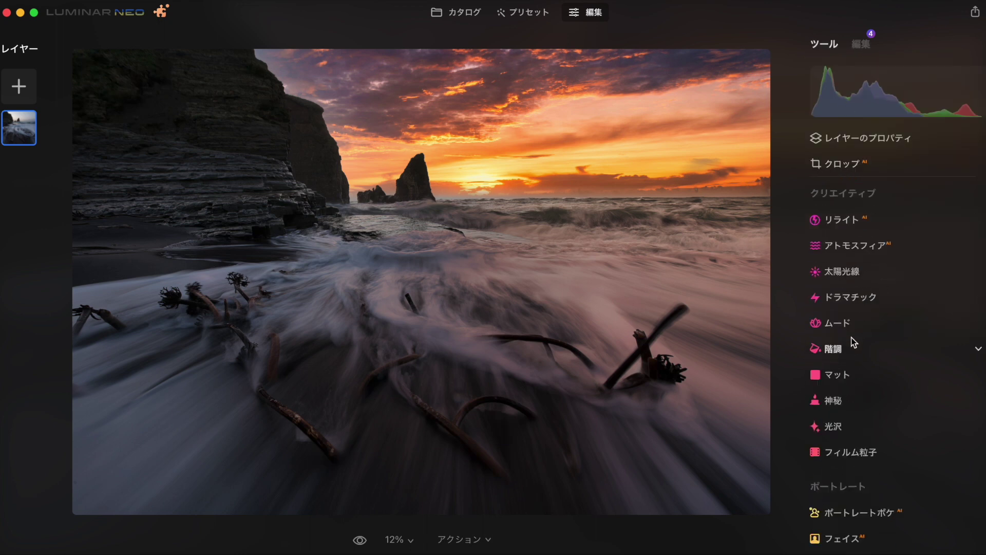
pyautogui.scroll(-5, 852, 343)
pyautogui.scroll(-3, 842, 493)
pyautogui.scroll(5, 868, 390)
pyautogui.scroll(10, 868, 359)
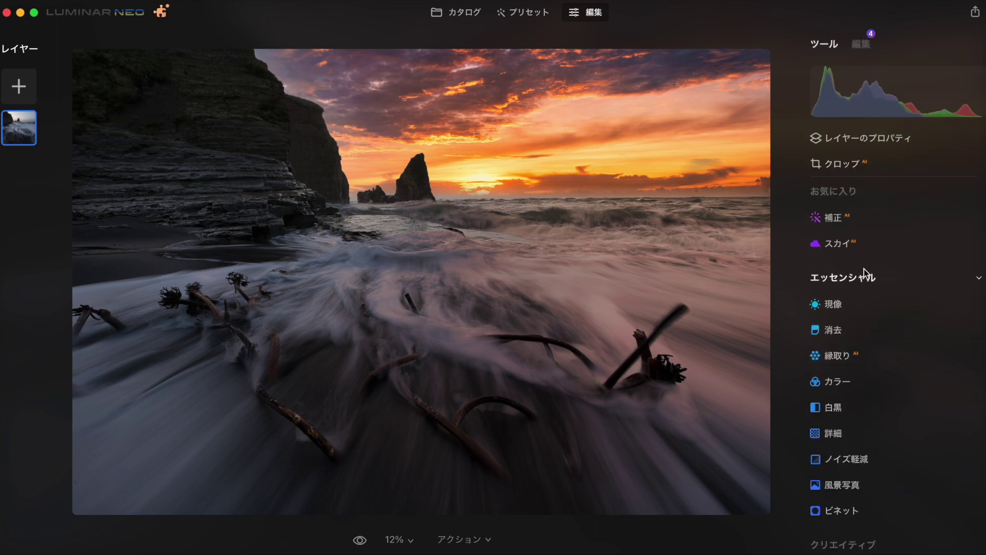
pyautogui.scroll(-3, 852, 308)
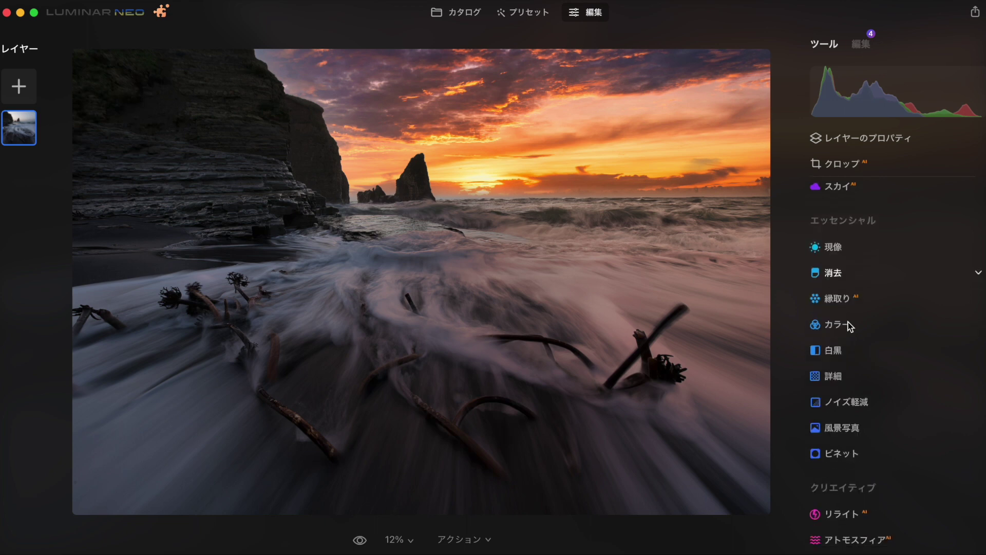
pyautogui.scroll(-1, 857, 359)
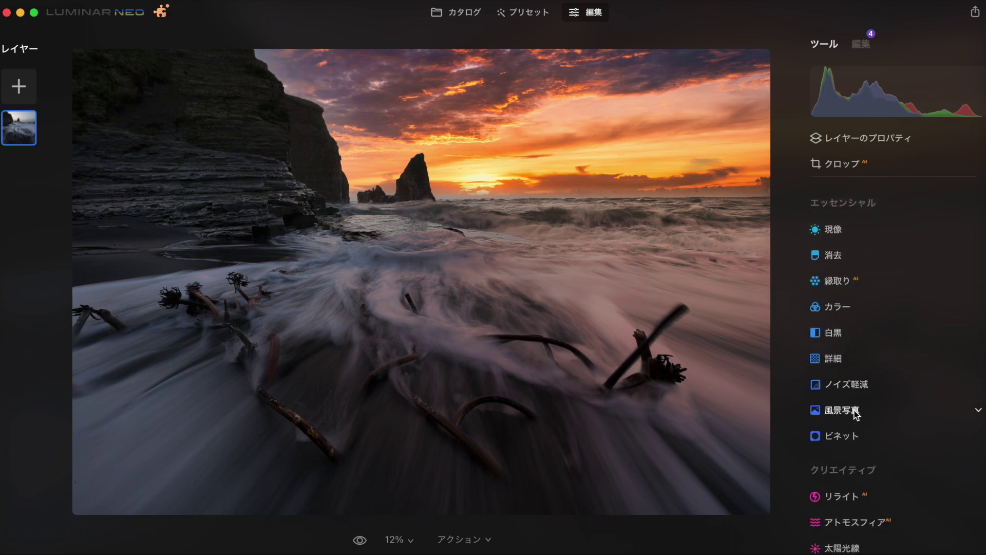
pyautogui.click(863, 44)
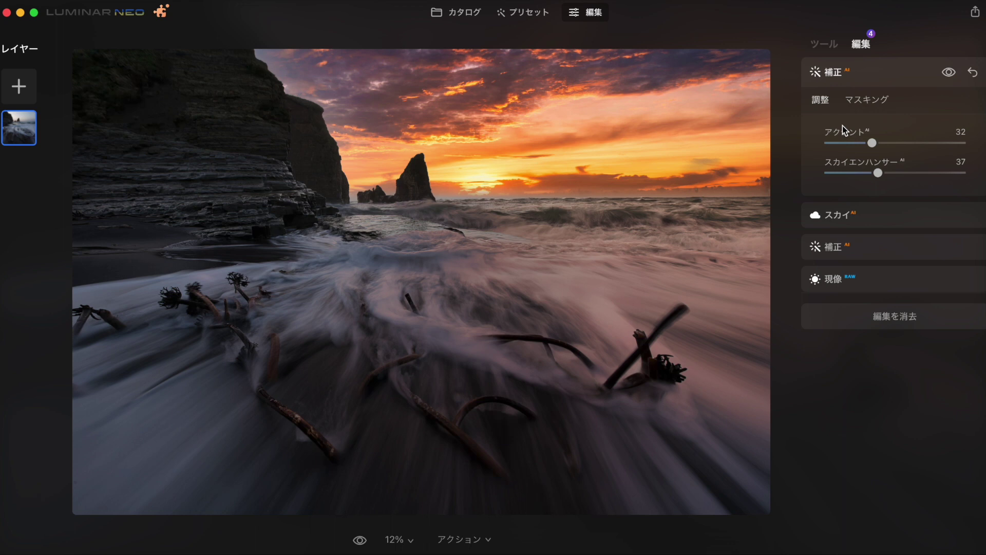
# Add a new Enhance AI edit with Accent raised to 76.
pyautogui.click(821, 42)
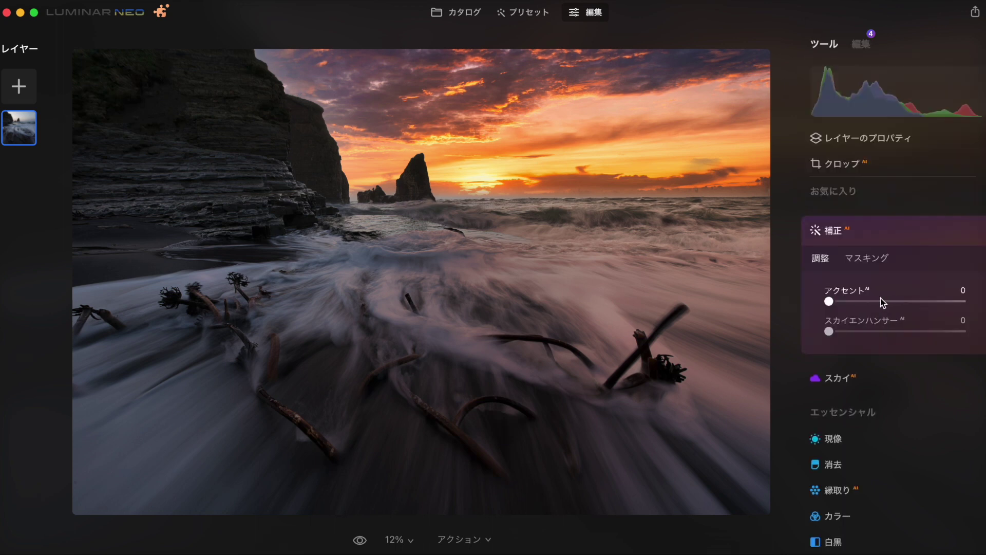
pyautogui.click(882, 301)
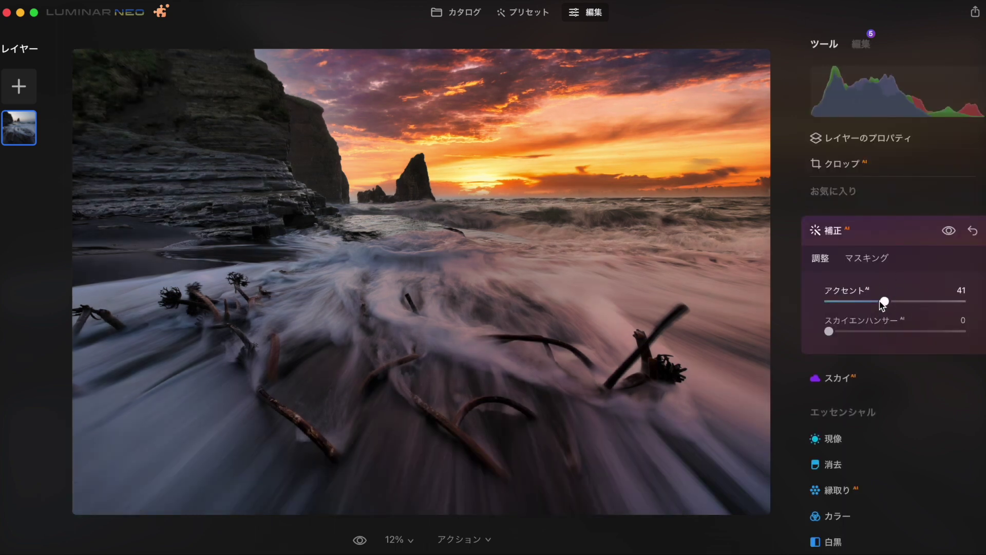
pyautogui.click(873, 258)
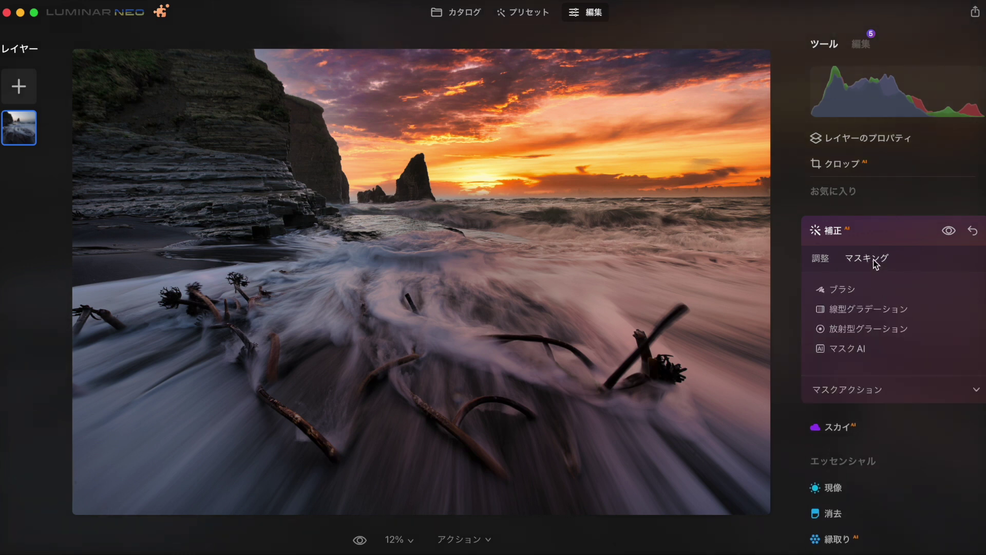
pyautogui.click(874, 260)
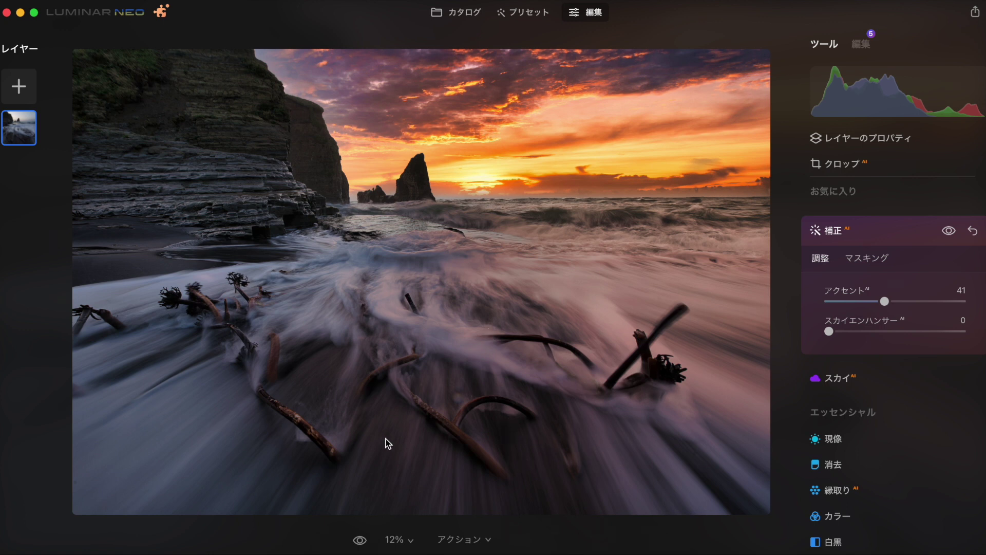
pyautogui.moveTo(889, 300); pyautogui.dragTo(937, 301)
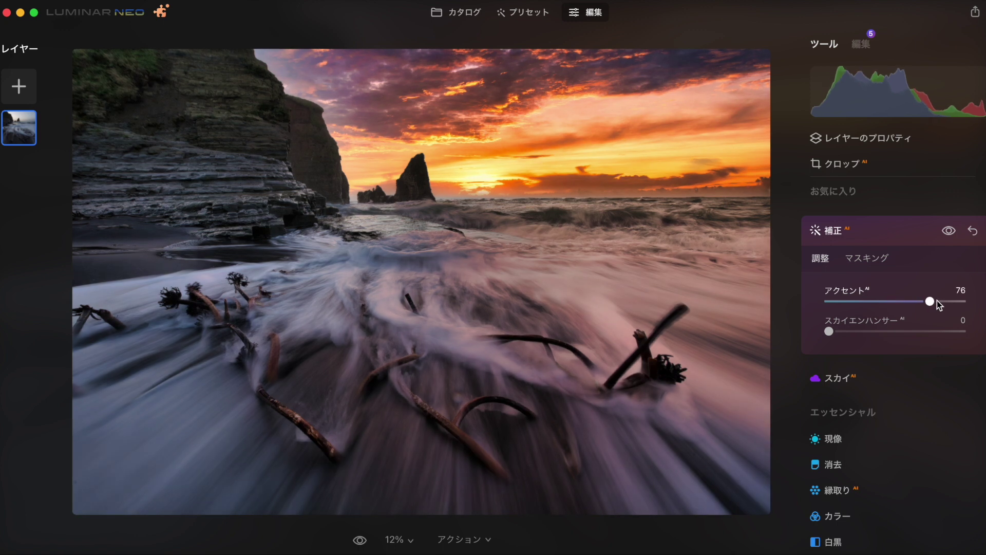
# Brush the edit's mask onto the lower foreground driftwood and surf only.
pyautogui.click(866, 257)
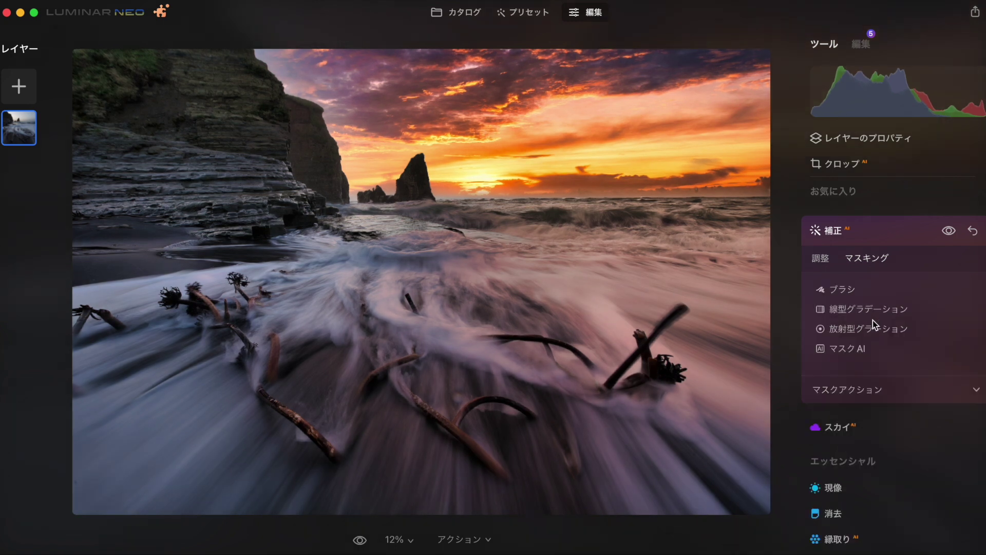
pyautogui.click(846, 294)
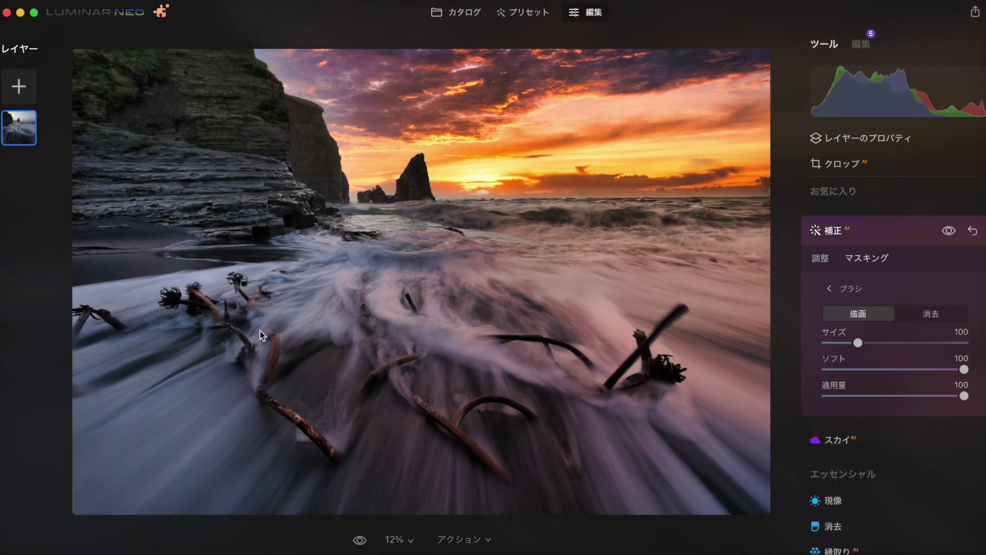
pyautogui.moveTo(233, 320)
pyautogui.mouseDown()
pyautogui.moveTo(306, 416)
pyautogui.moveTo(654, 387)
pyautogui.moveTo(186, 318)
pyautogui.moveTo(213, 403)
pyautogui.moveTo(658, 374)
pyautogui.mouseUp()
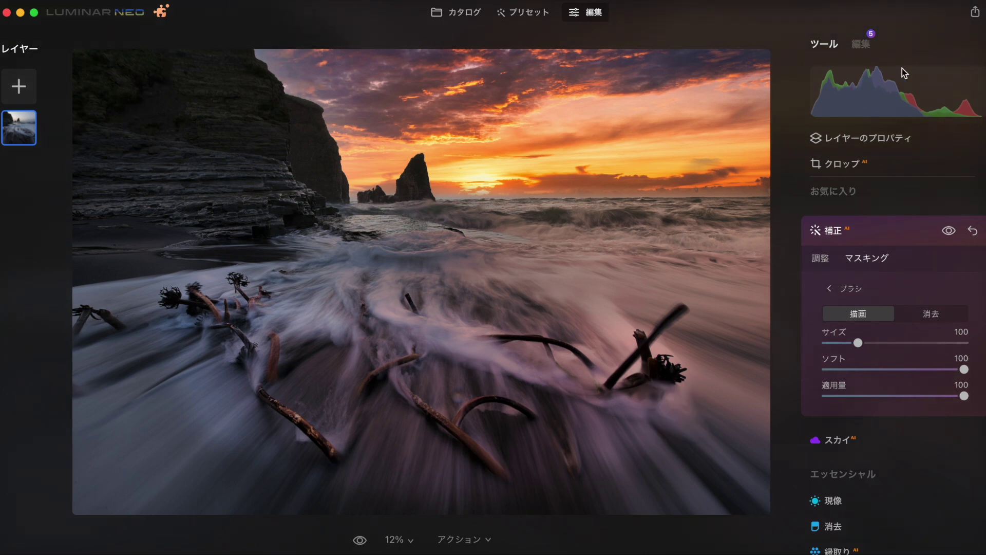
pyautogui.click(873, 232)
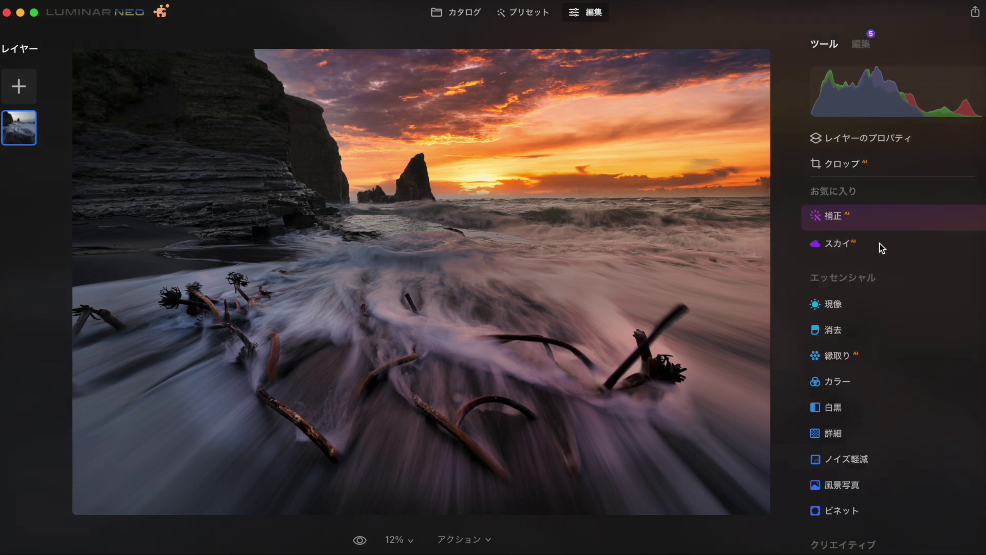
# Add another Enhance AI edit with Accent set to about 30.
pyautogui.click(846, 224)
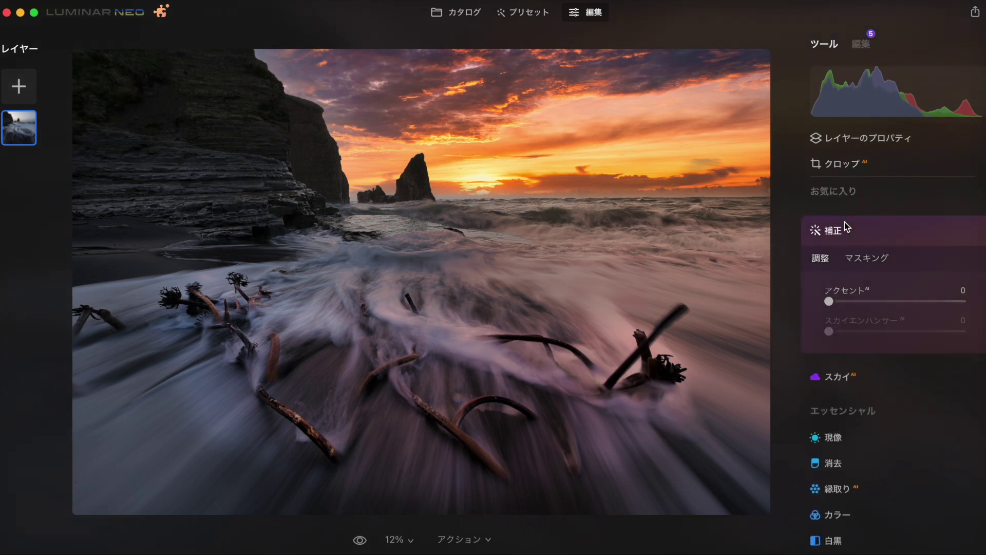
pyautogui.click(900, 301)
pyautogui.moveTo(900, 302); pyautogui.dragTo(867, 302)
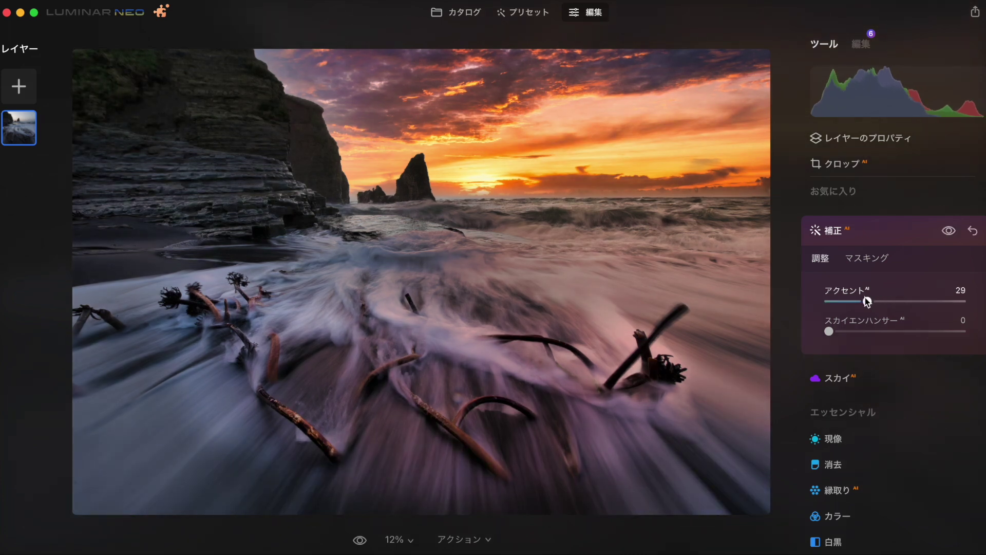
# Brush this edit's mask over the sea stack and left cliff, then view the edits list.
pyautogui.click(867, 258)
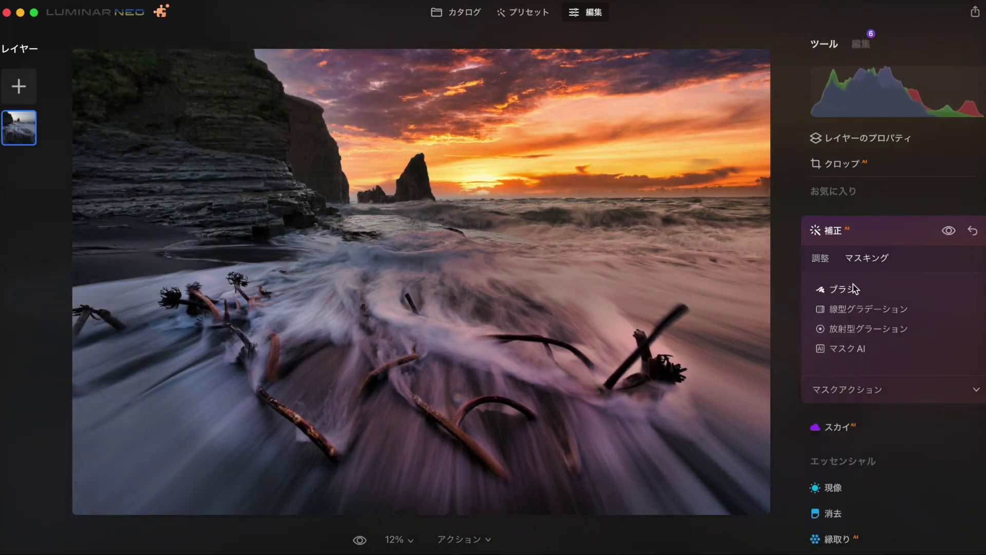
pyautogui.click(852, 286)
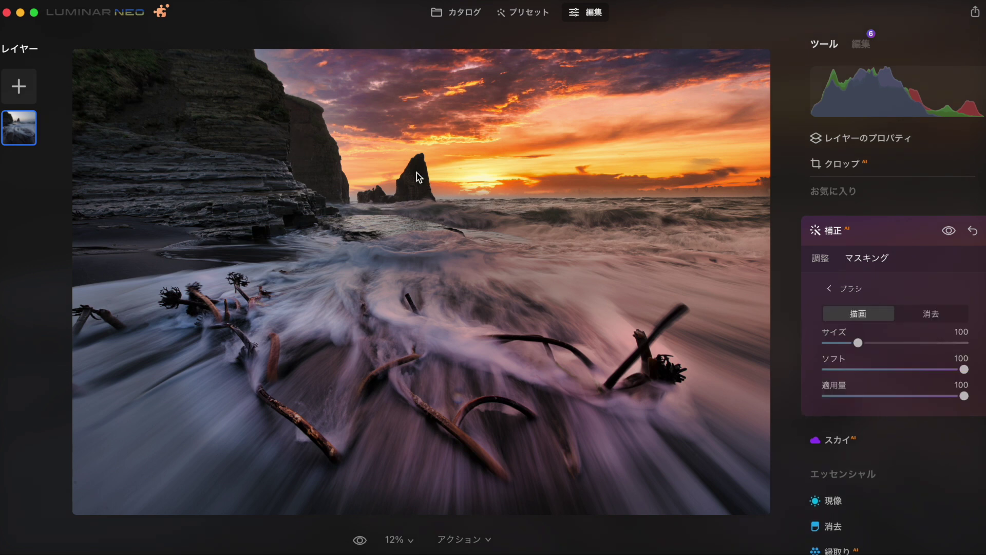
pyautogui.moveTo(416, 169)
pyautogui.mouseDown()
pyautogui.moveTo(328, 158)
pyautogui.moveTo(117, 97)
pyautogui.mouseUp()
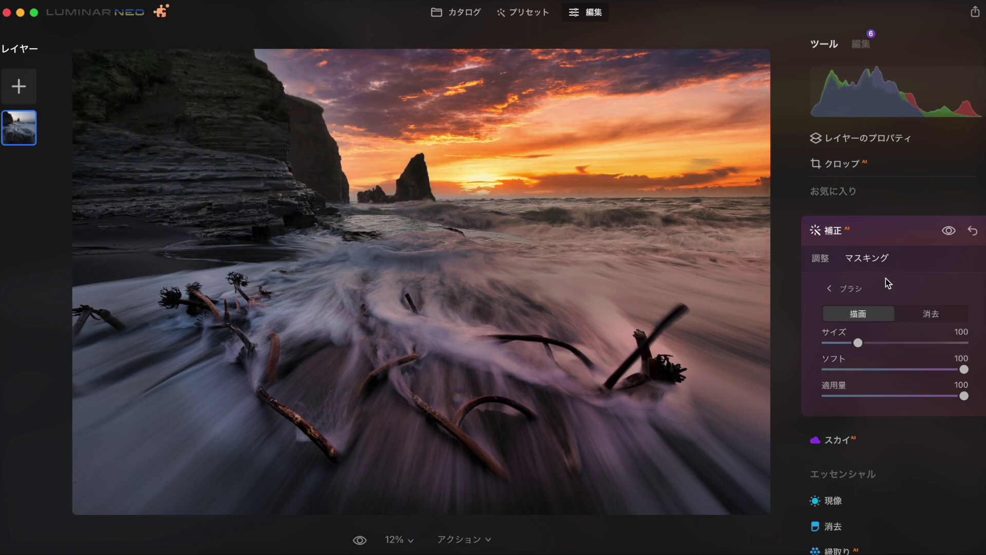
pyautogui.click(819, 259)
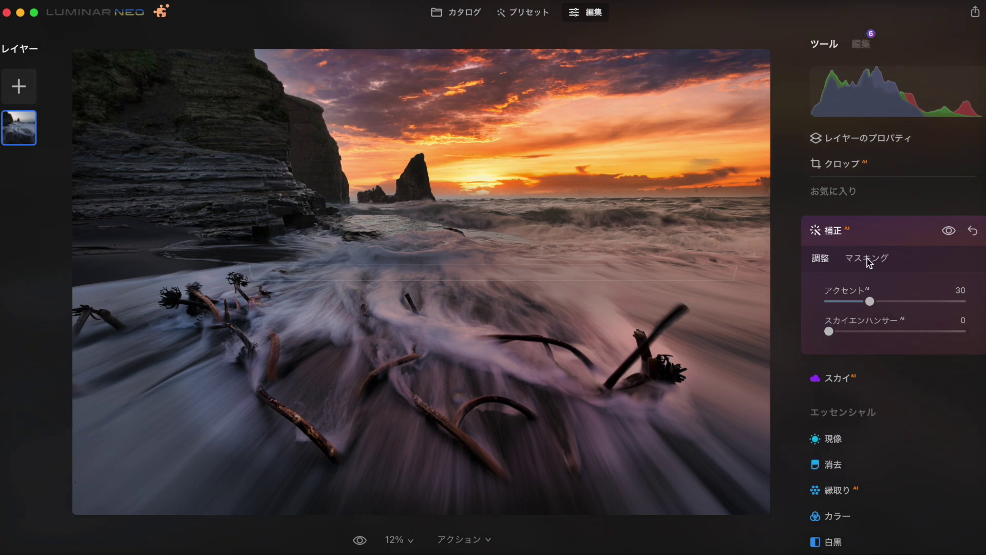
pyautogui.click(858, 46)
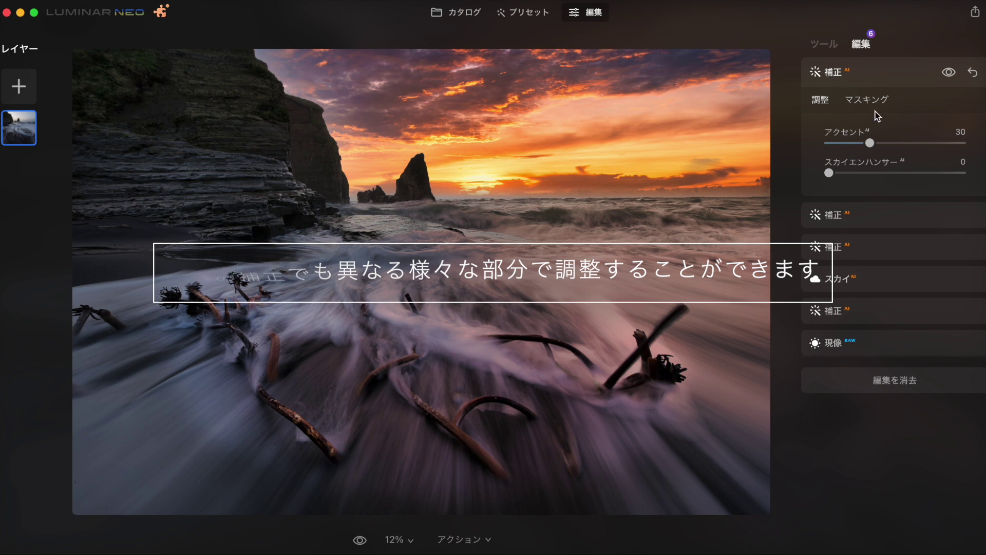
# View the masks of both brushed Enhance AI edits, then reset the 76 Accent edit to 0.
pyautogui.click(868, 100)
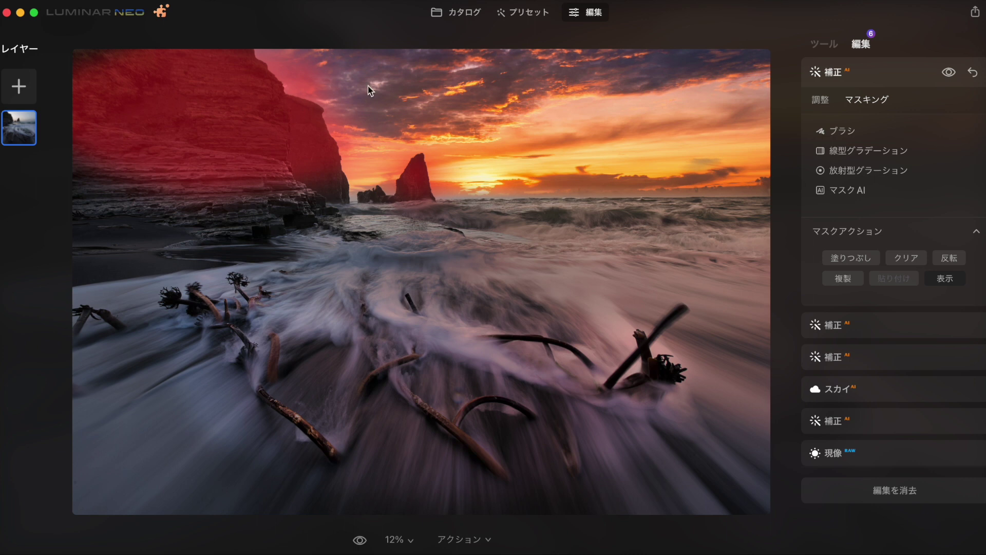
pyautogui.click(820, 99)
pyautogui.click(837, 215)
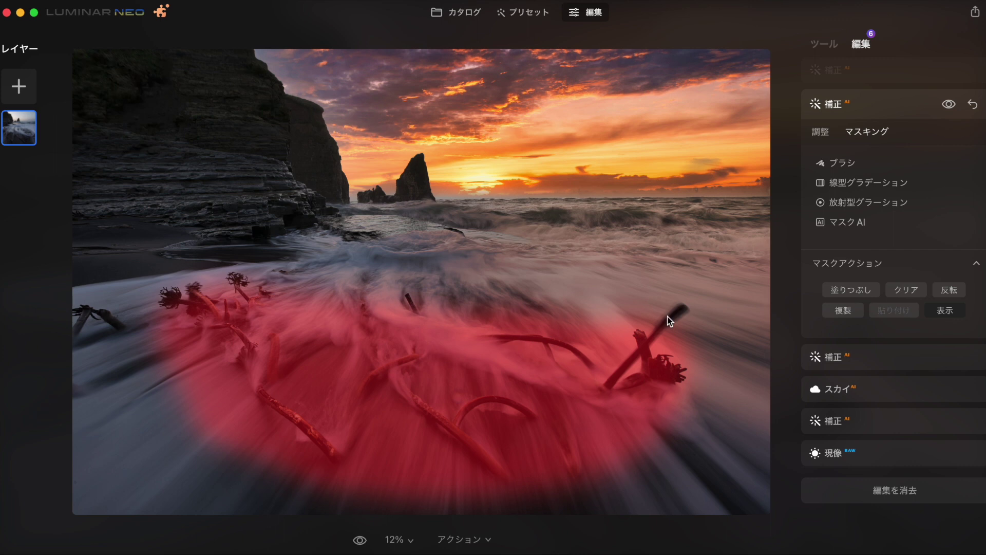
pyautogui.click(825, 131)
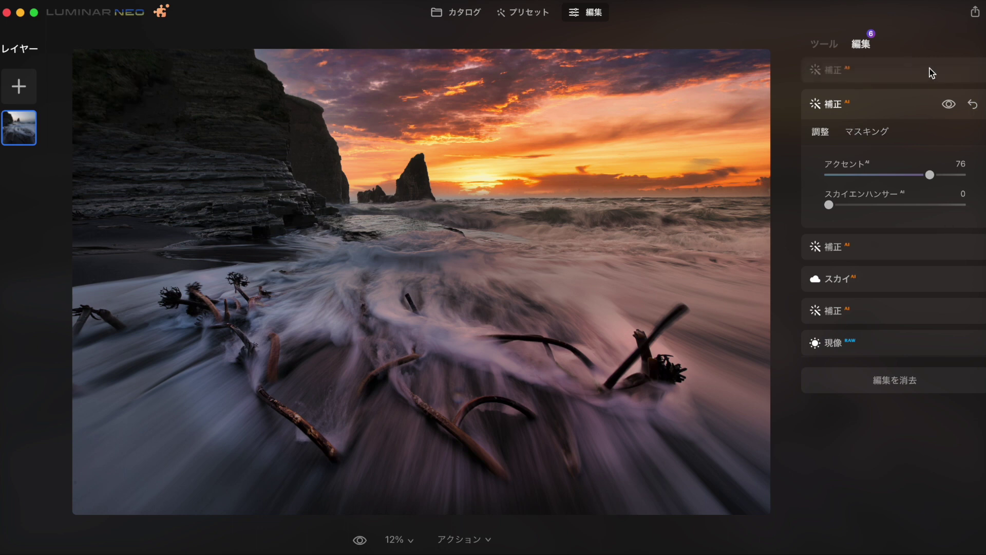
pyautogui.click(972, 104)
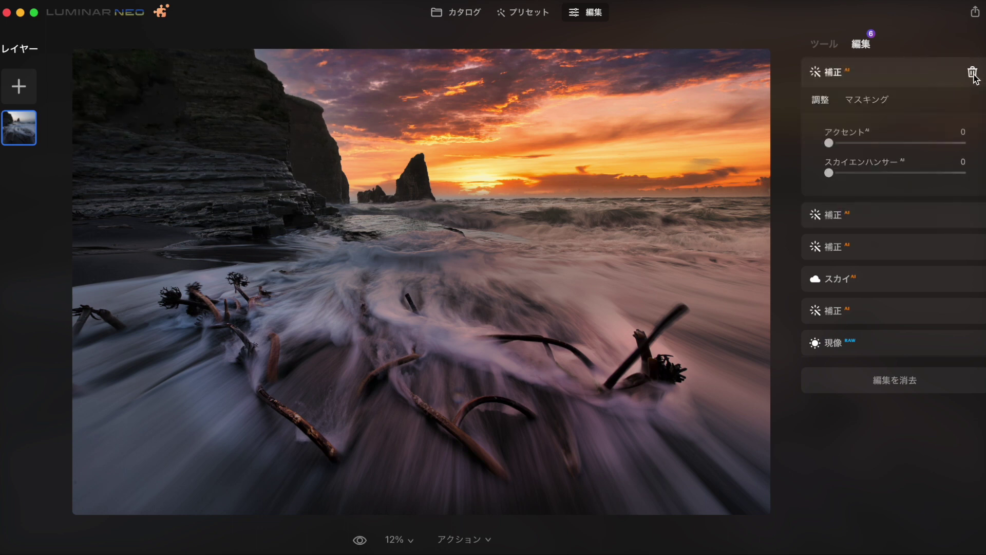
# Delete all six edits until the list reads 編集なし, then go back to the tools list.
pyautogui.click(972, 73)
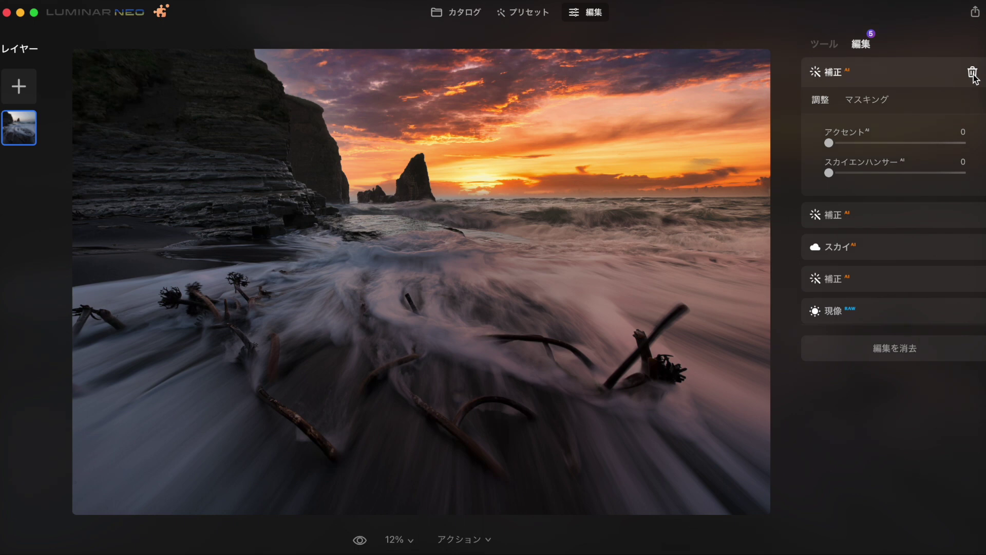
pyautogui.click(973, 74)
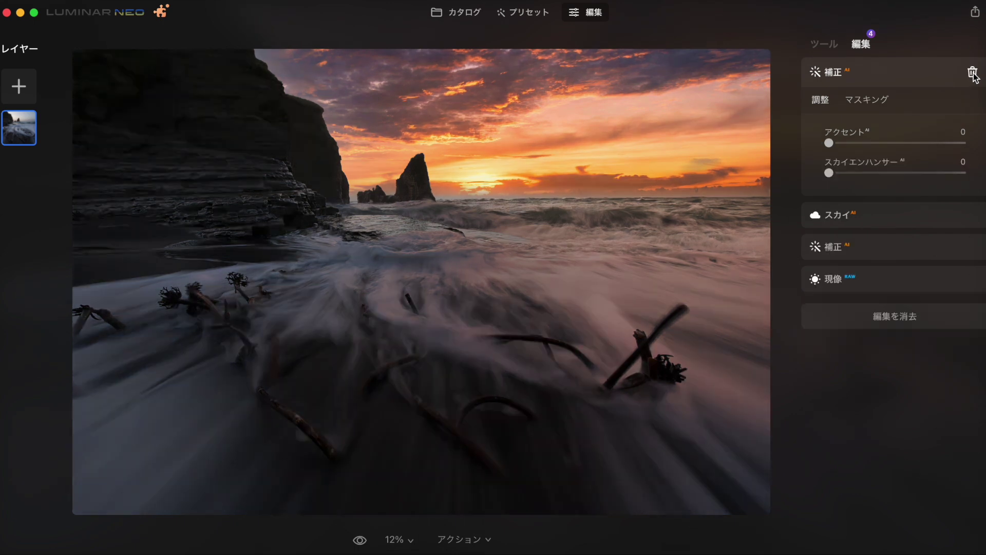
pyautogui.click(972, 74)
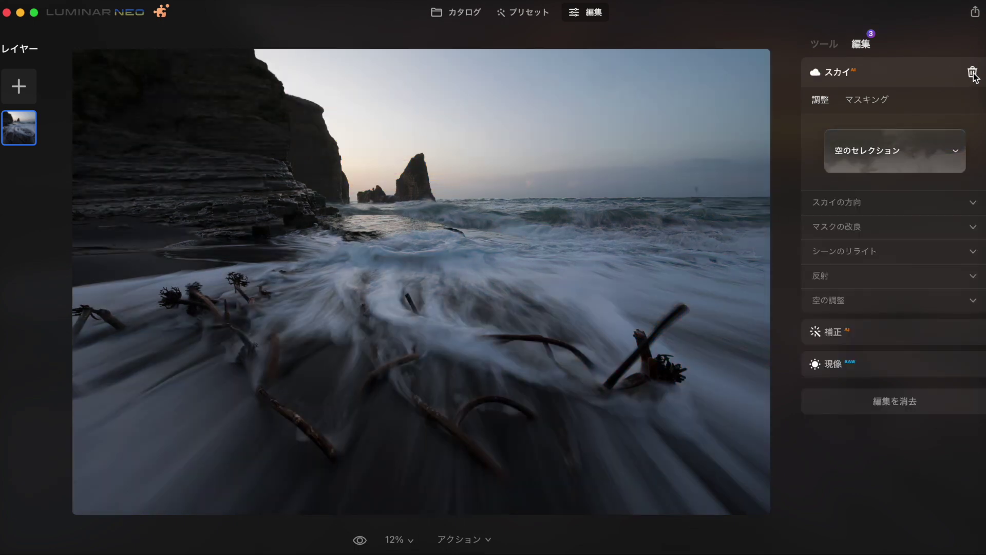
pyautogui.click(972, 74)
pyautogui.click(972, 73)
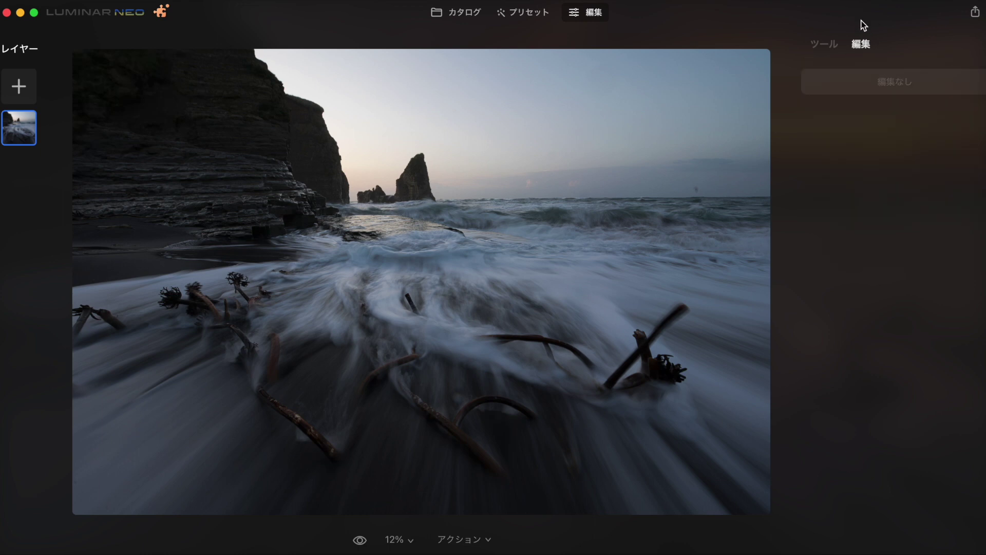
pyautogui.click(824, 44)
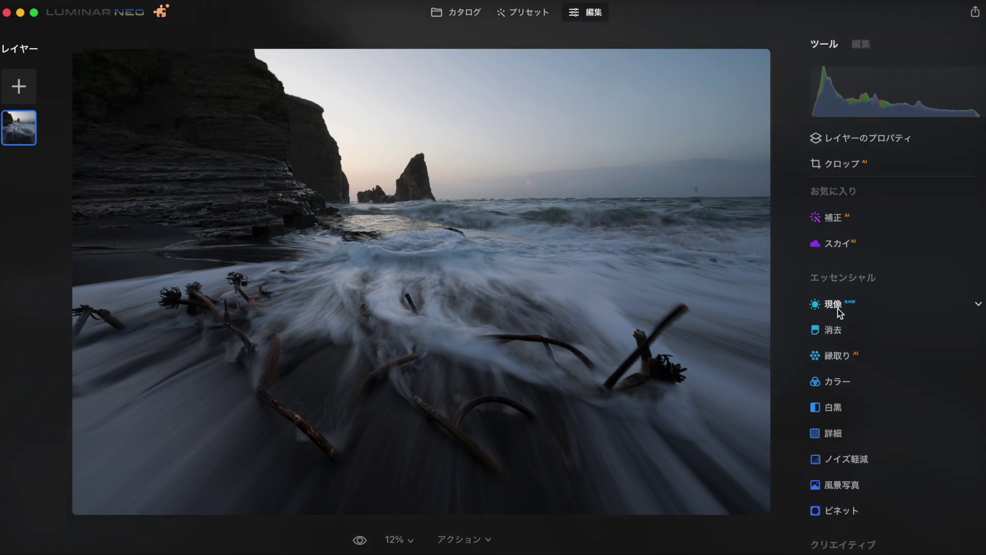
pyautogui.scroll(-1, 857, 337)
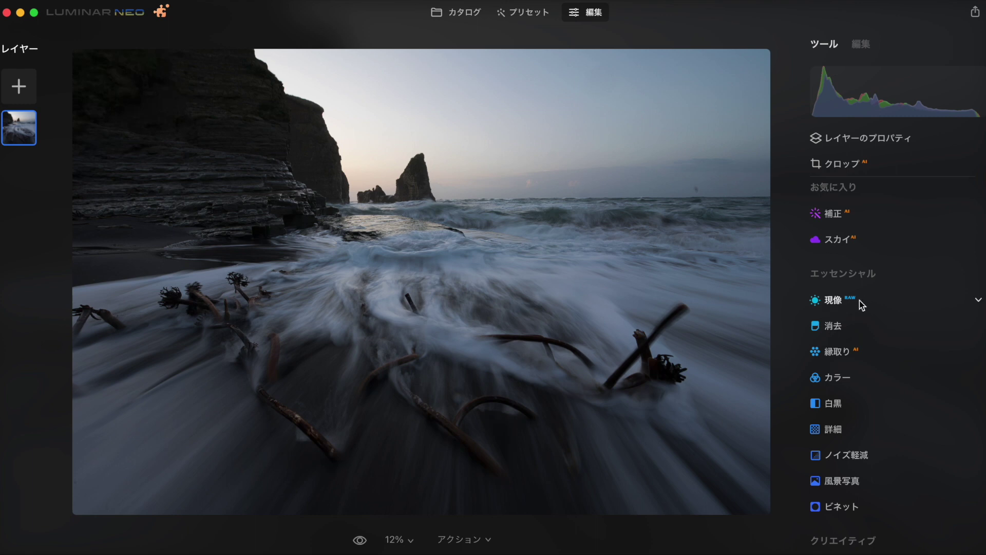
# Open Develop's light settings and nudge Exposure, leaving it at 0.00.
pyautogui.click(842, 303)
pyautogui.scroll(-3, 867, 335)
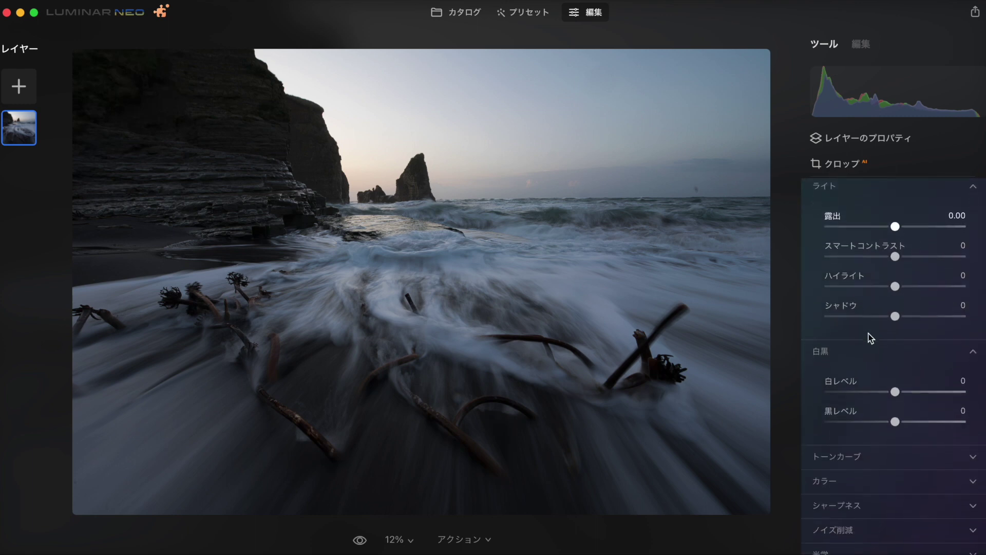
pyautogui.scroll(2, 870, 337)
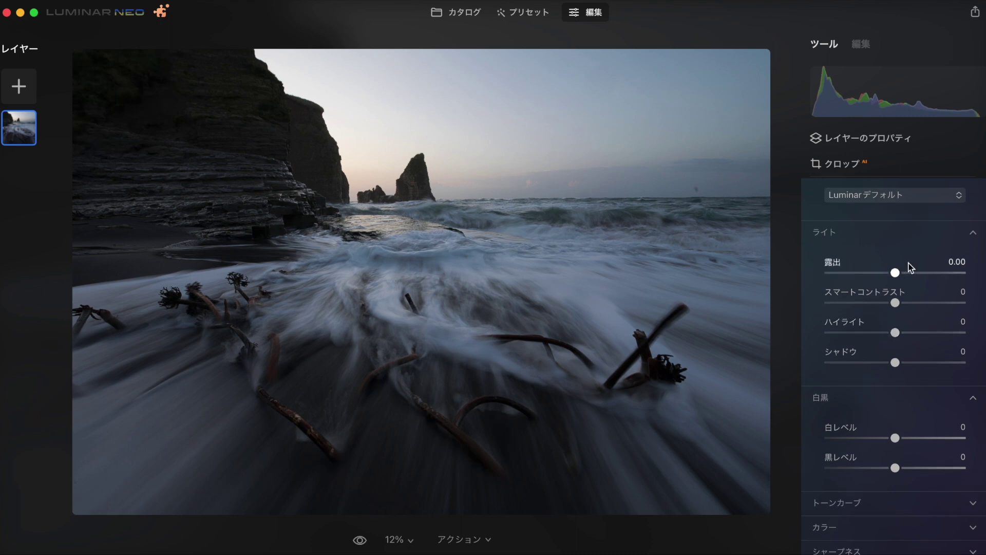
pyautogui.moveTo(898, 270); pyautogui.dragTo(898, 275)
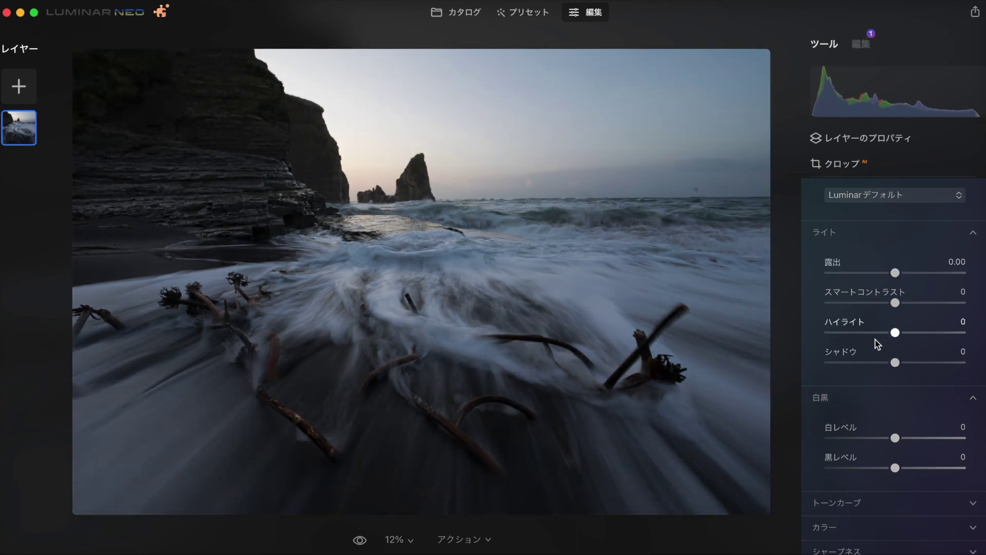
pyautogui.scroll(-5, 875, 340)
pyautogui.scroll(-3, 873, 353)
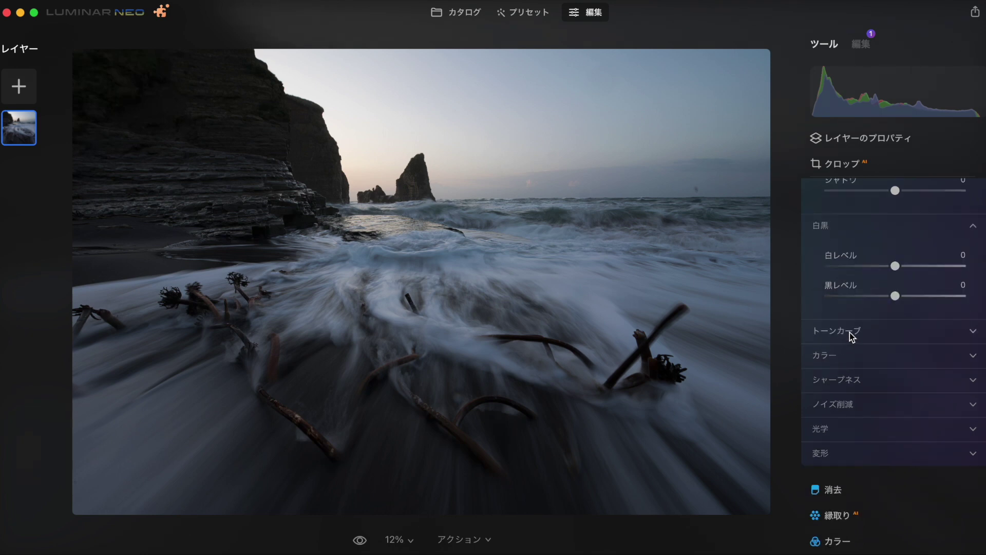
# Expand Develop's Tone Curve, Sharpening, Noise Reduction, Optics and Transform groups.
pyautogui.click(849, 332)
pyautogui.scroll(-5, 849, 332)
pyautogui.scroll(-5, 849, 332)
pyautogui.scroll(-5, 850, 332)
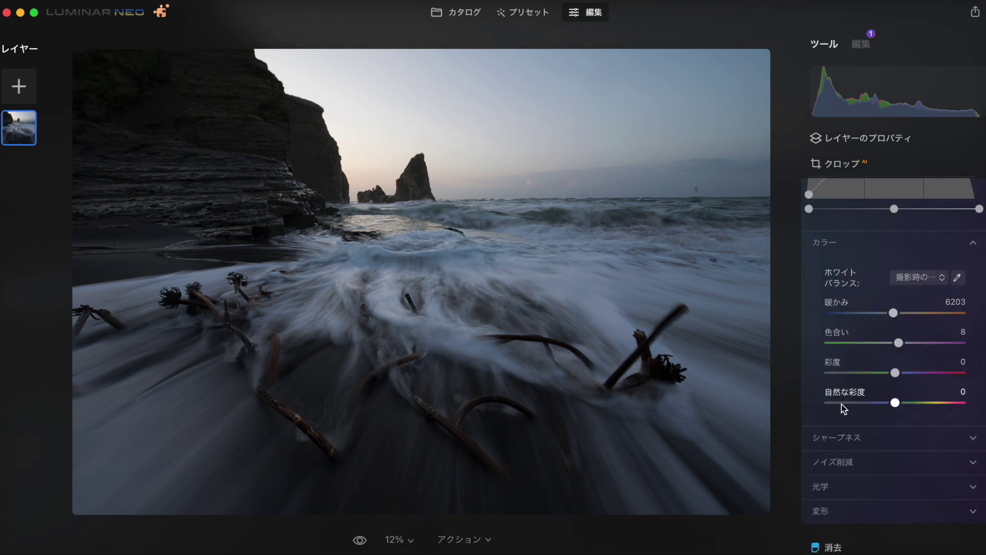
pyautogui.scroll(-3, 841, 403)
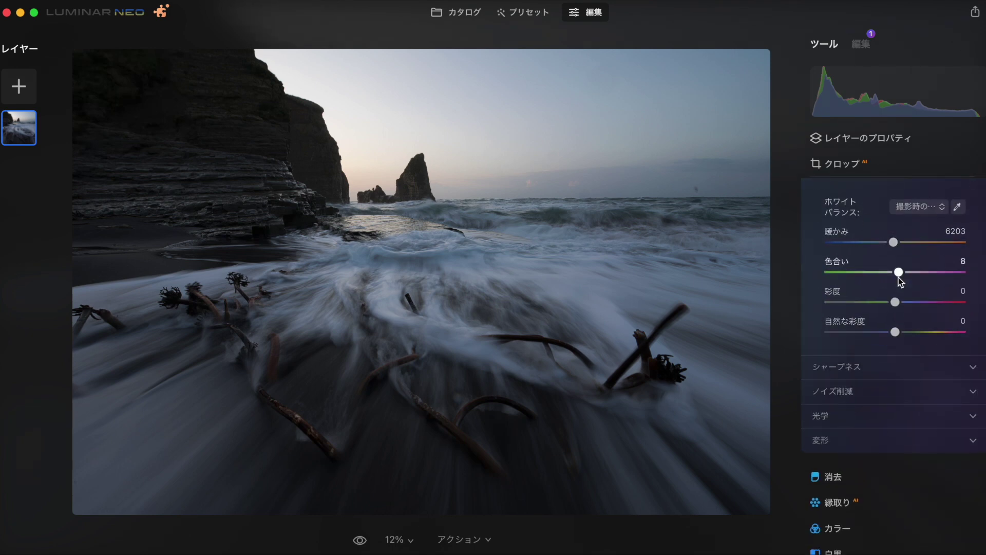
pyautogui.scroll(-2, 836, 322)
pyautogui.click(837, 331)
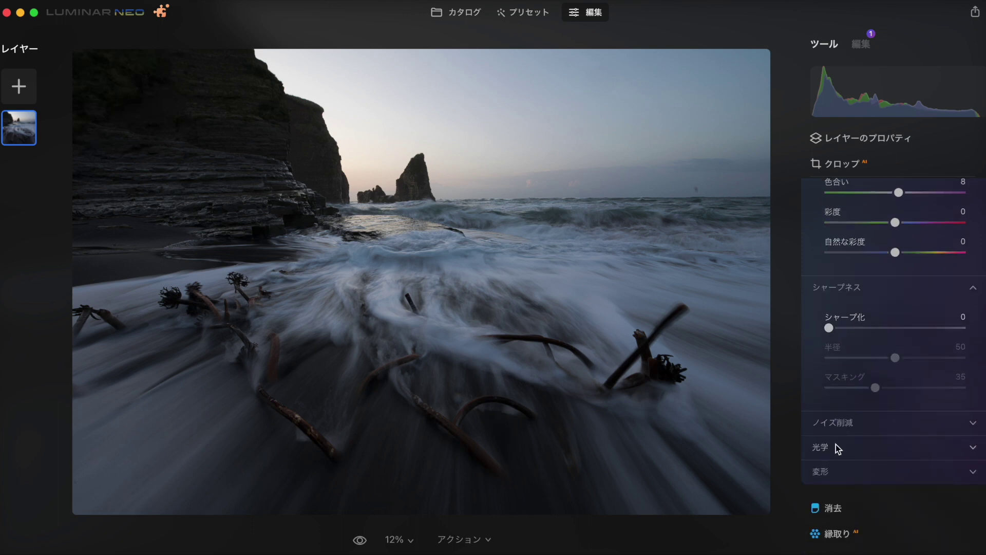
pyautogui.click(838, 429)
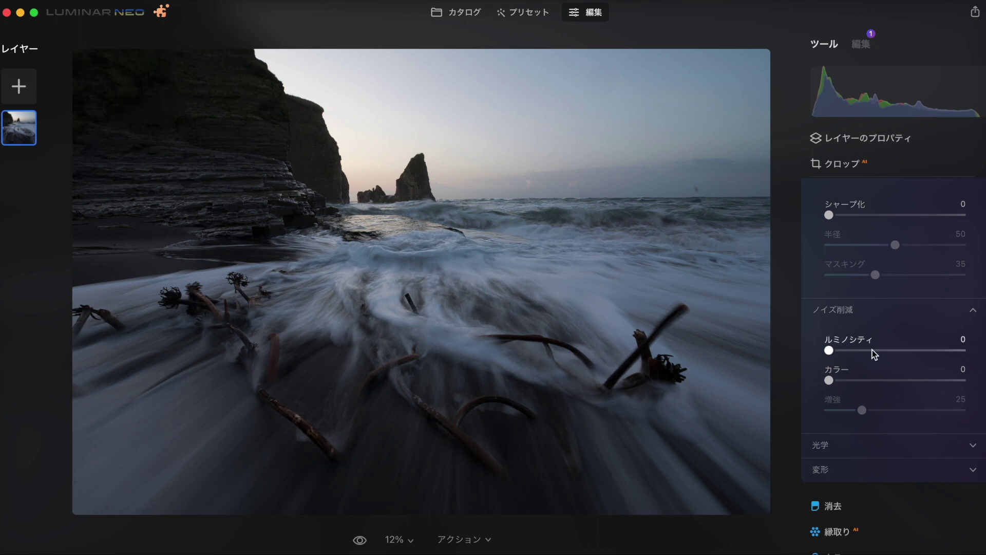
pyautogui.click(852, 444)
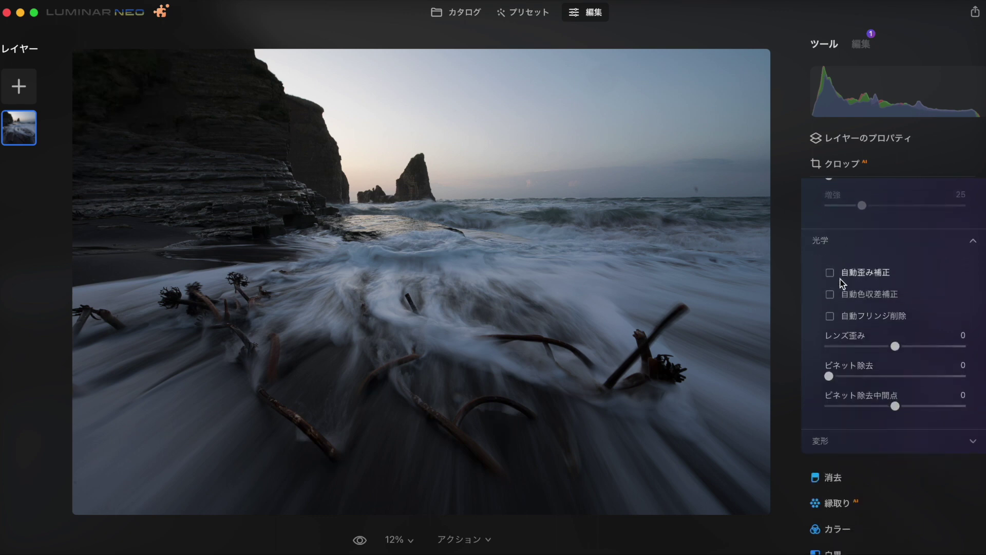
pyautogui.scroll(-4, 837, 308)
pyautogui.click(849, 336)
# Scroll back through the Develop panel and collapse it to the full tool list.
pyautogui.scroll(2, 863, 340)
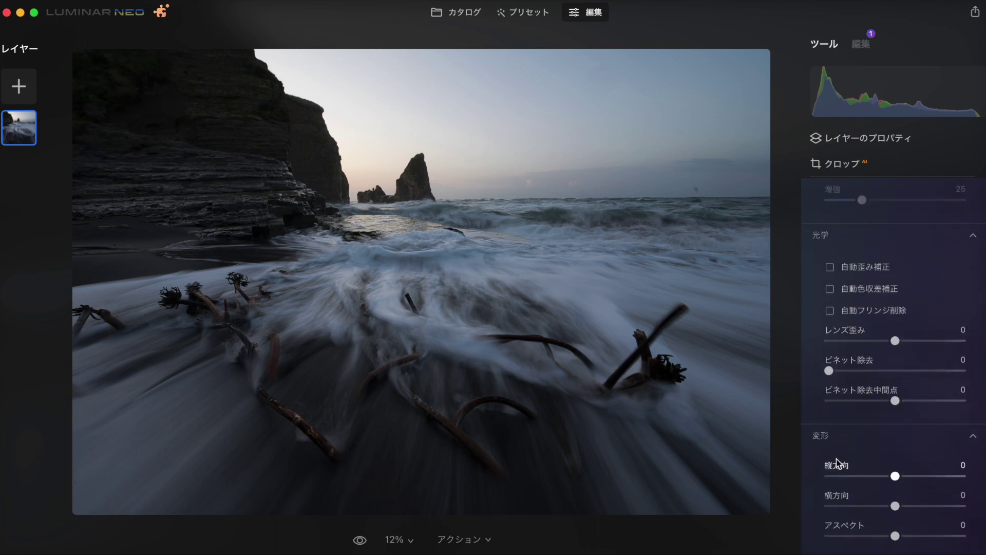
pyautogui.scroll(3, 876, 340)
pyautogui.scroll(3, 878, 343)
pyautogui.scroll(4, 878, 345)
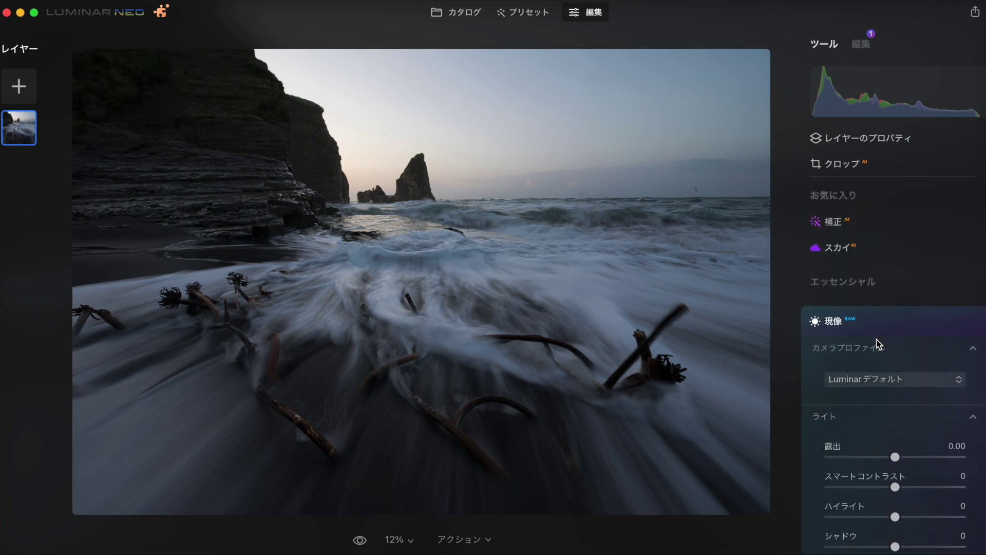
pyautogui.scroll(-5, 857, 332)
pyautogui.scroll(5, 857, 331)
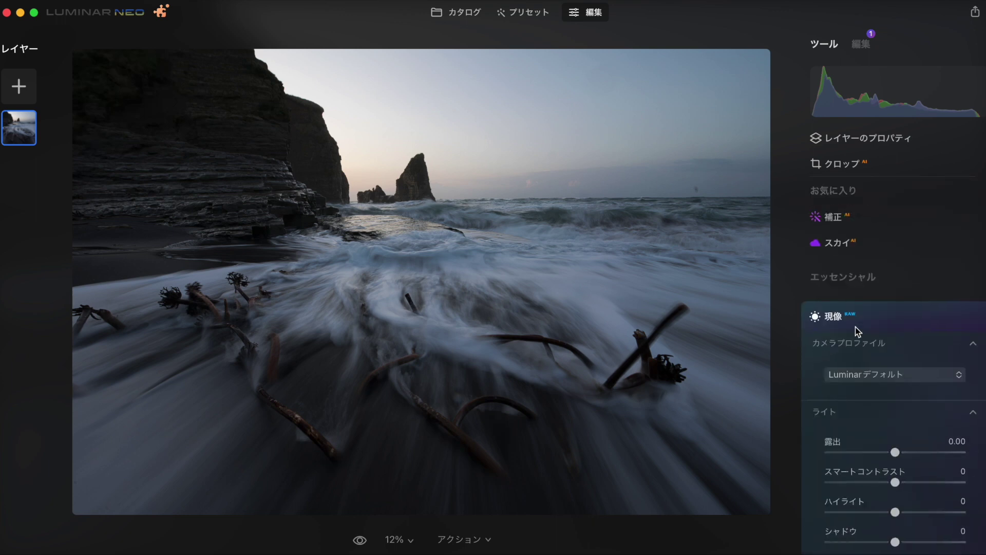
pyautogui.scroll(-5, 857, 332)
pyautogui.scroll(-5, 858, 332)
pyautogui.scroll(1, 857, 332)
pyautogui.scroll(3, 857, 331)
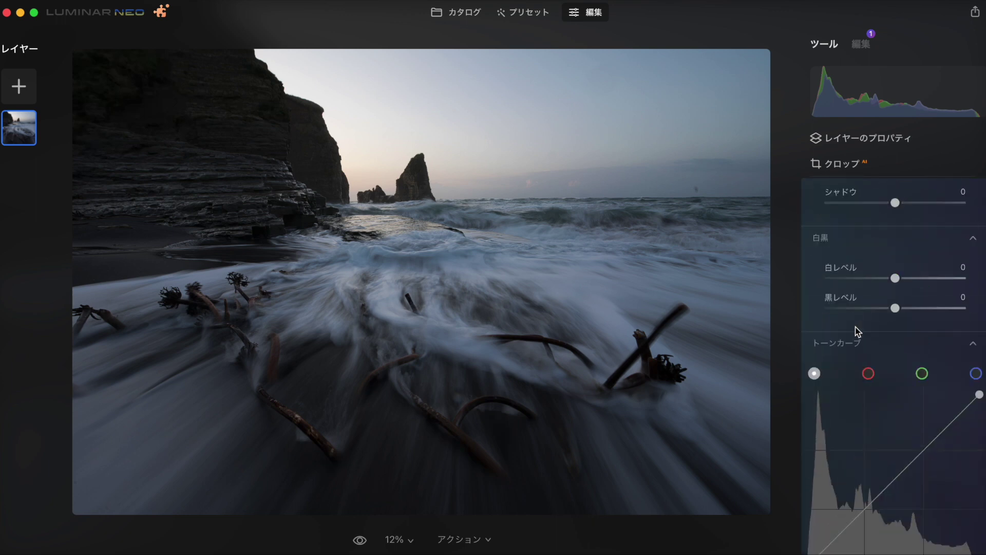
pyautogui.scroll(2, 857, 331)
pyautogui.scroll(1, 857, 331)
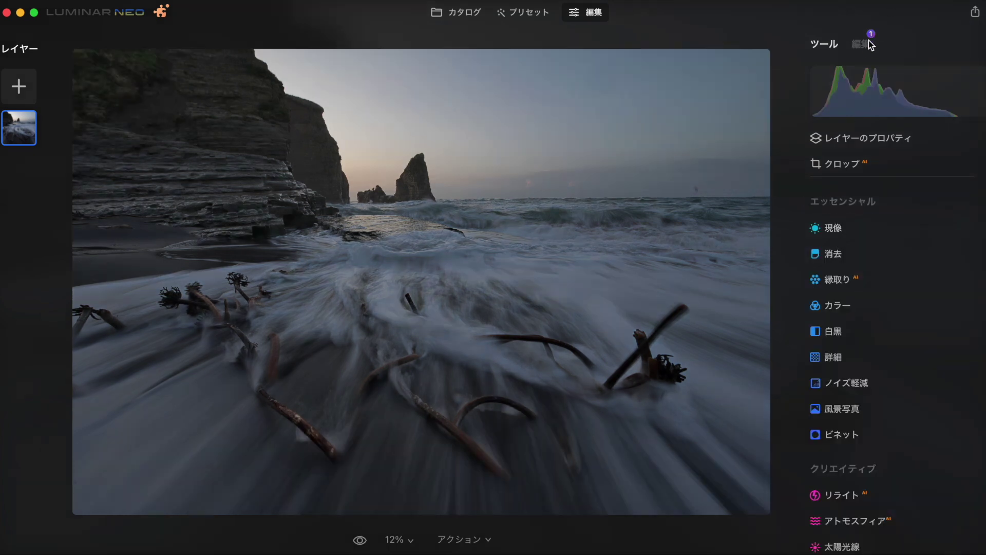
pyautogui.click(868, 42)
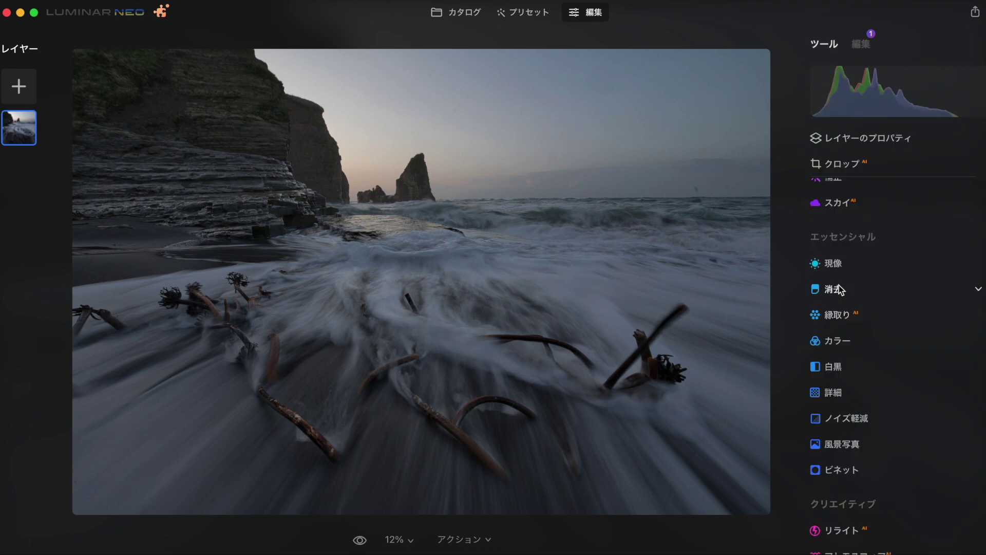
# Run Erase's automatic Remove Dust (ほこりを除去) on the photo.
pyautogui.click(837, 291)
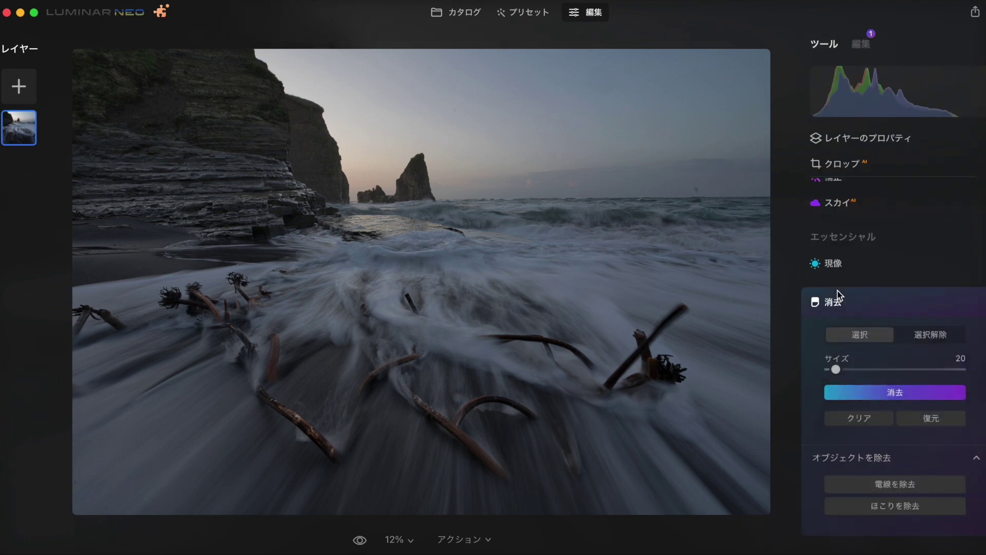
pyautogui.scroll(-3, 843, 309)
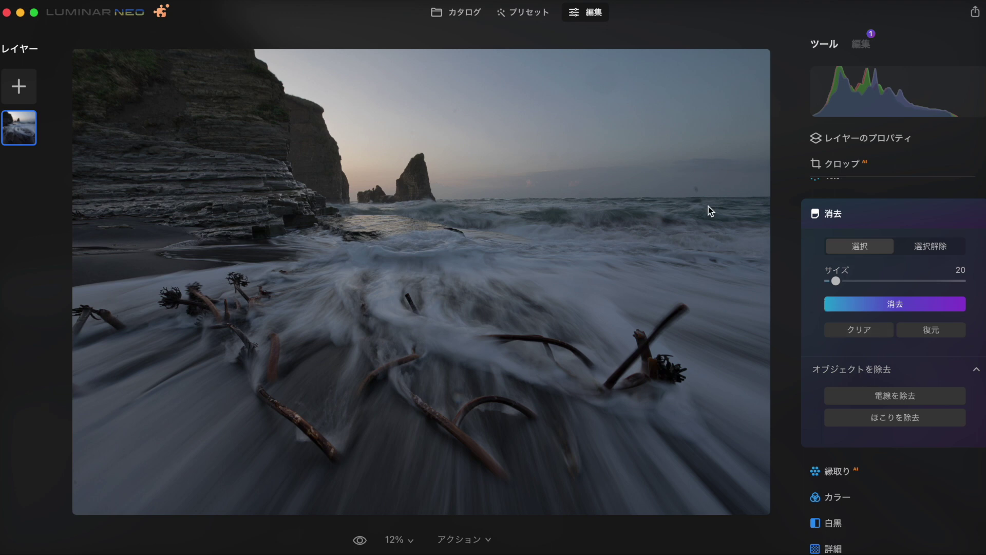
pyautogui.scroll(5, 710, 210)
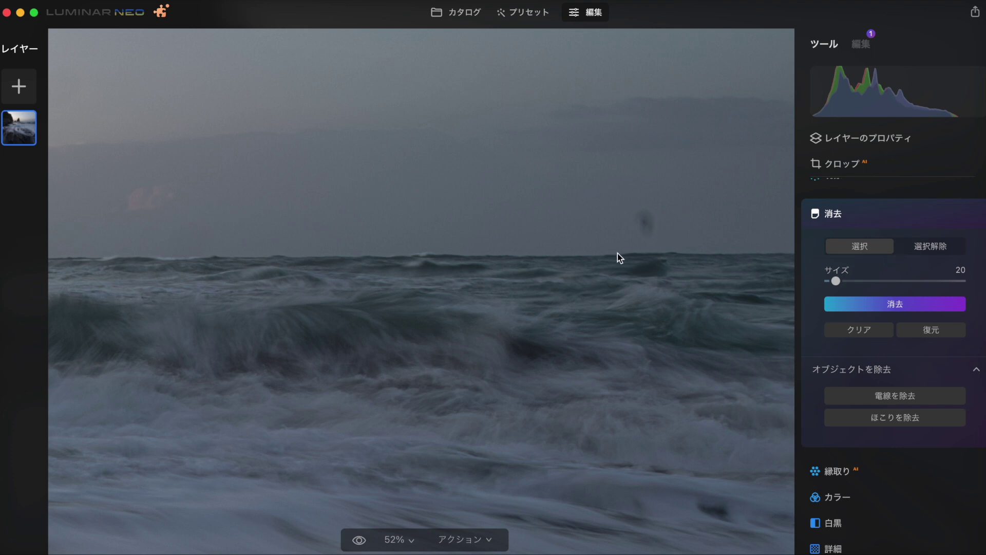
pyautogui.scroll(-5, 617, 254)
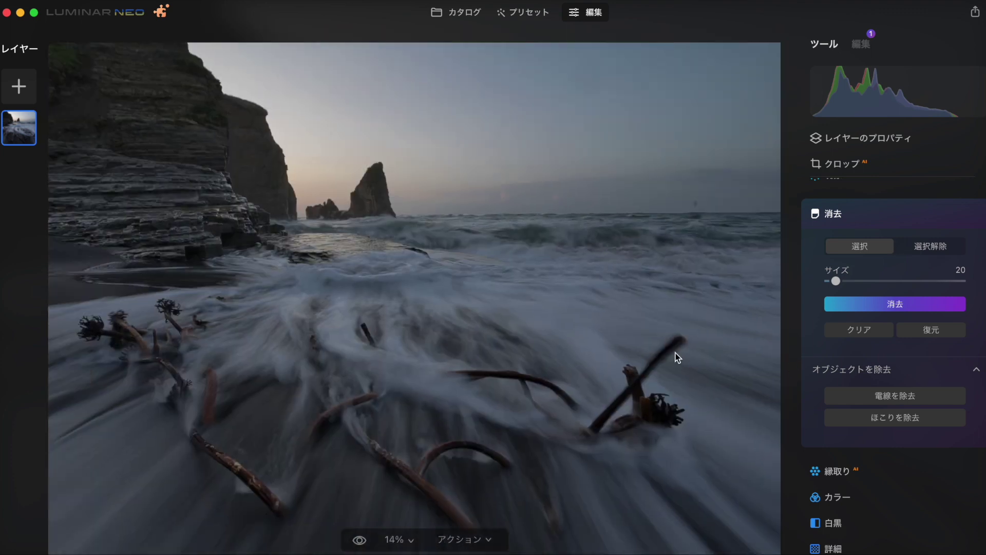
pyautogui.click(877, 421)
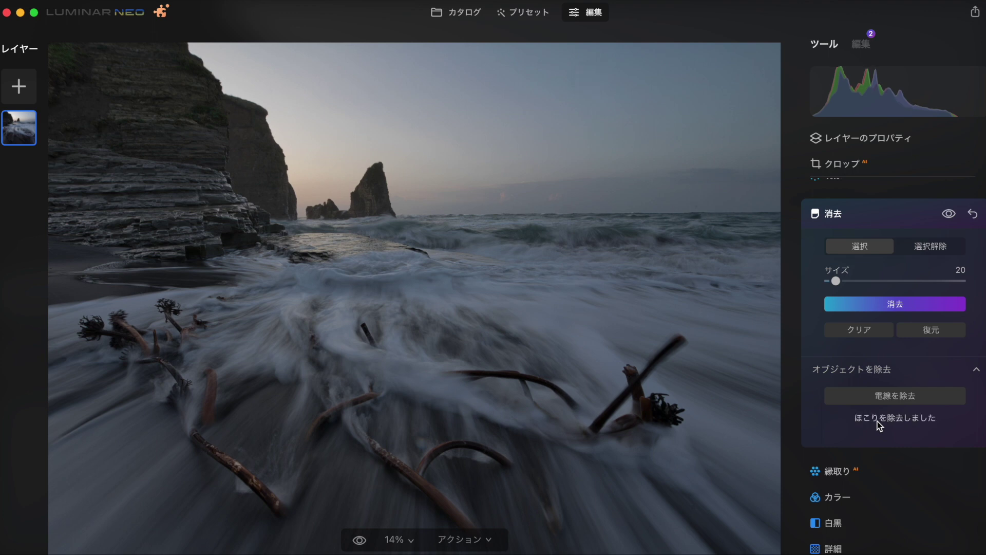
# Zoom into the sky and toggle the Erase visibility to compare before and after dust removal.
pyautogui.scroll(3, 689, 175)
pyautogui.scroll(2, 686, 170)
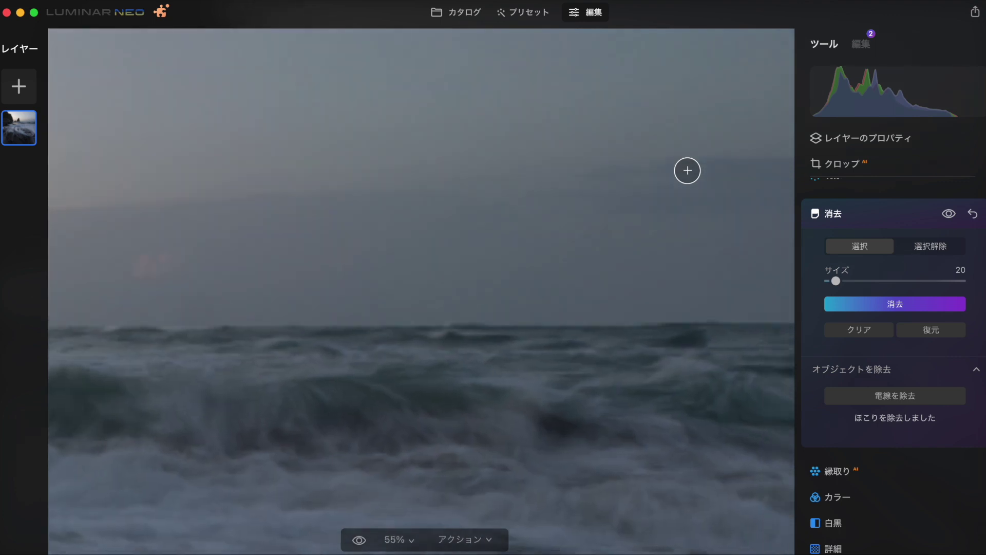
pyautogui.scroll(1, 686, 171)
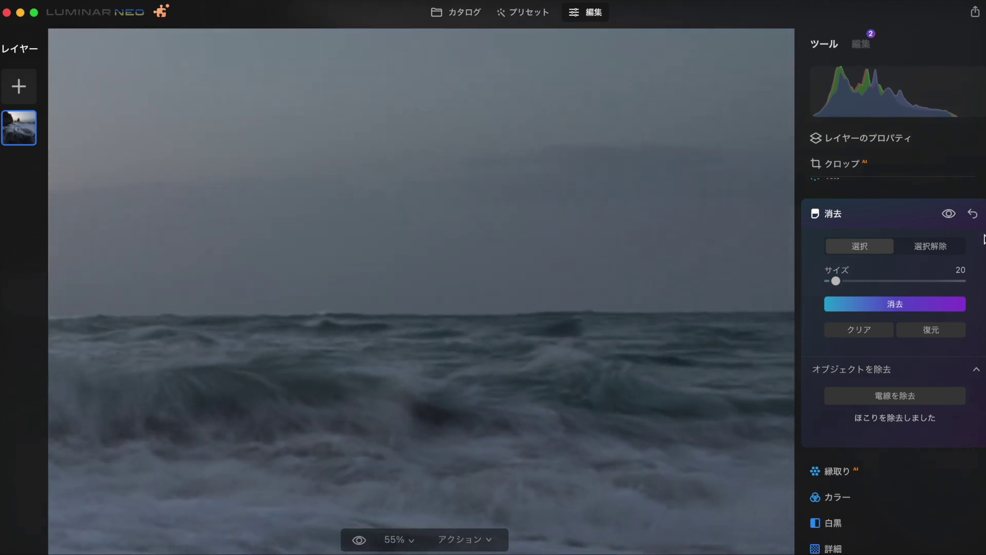
pyautogui.click(948, 215)
pyautogui.click(949, 216)
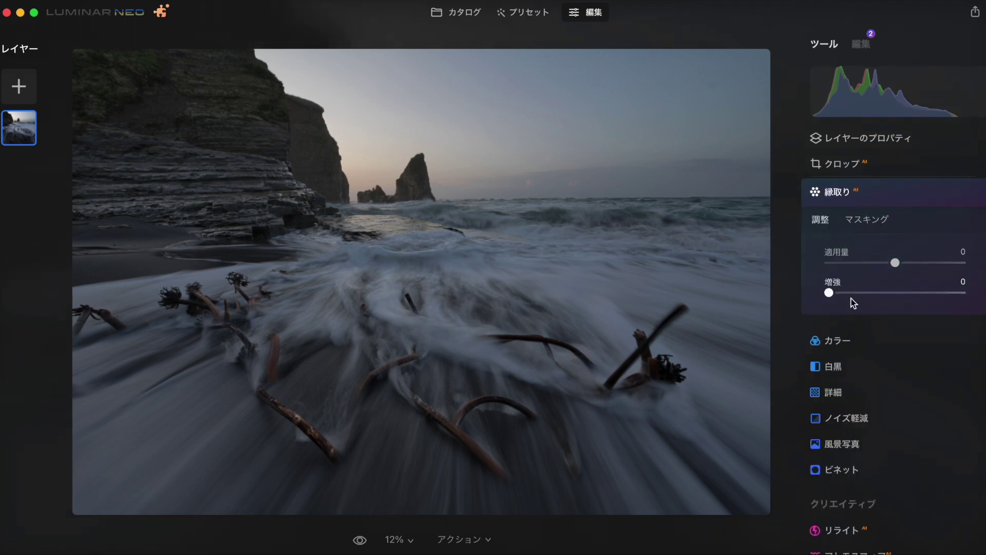
# Set the 縁取り AI 適用量 to 49, leaving 増強 at 0.
pyautogui.moveTo(895, 262)
pyautogui.mouseDown()
pyautogui.moveTo(946, 264)
pyautogui.moveTo(868, 263)
pyautogui.moveTo(927, 264)
pyautogui.mouseUp()
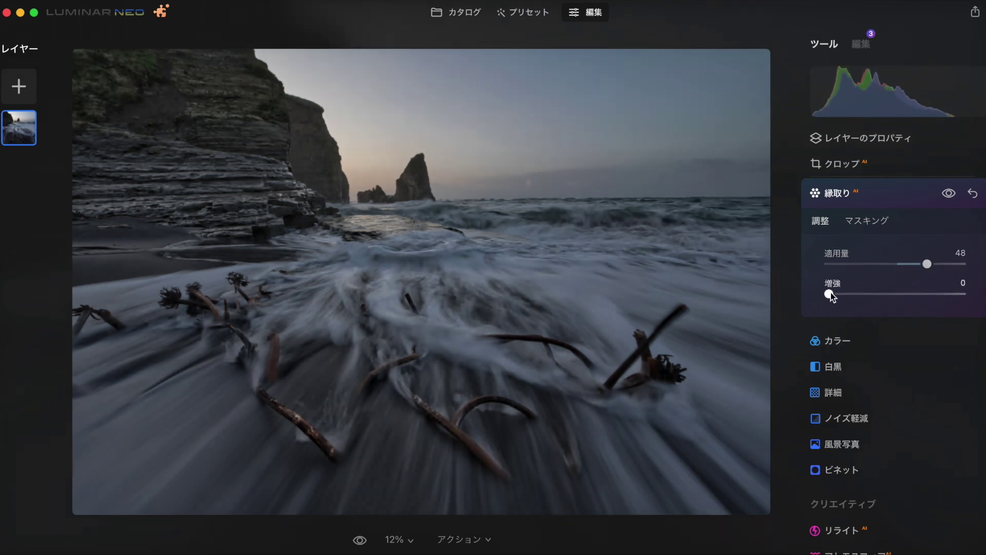
pyautogui.moveTo(828, 293)
pyautogui.mouseDown()
pyautogui.moveTo(907, 293)
pyautogui.moveTo(814, 282)
pyautogui.mouseUp()
pyautogui.click(931, 268)
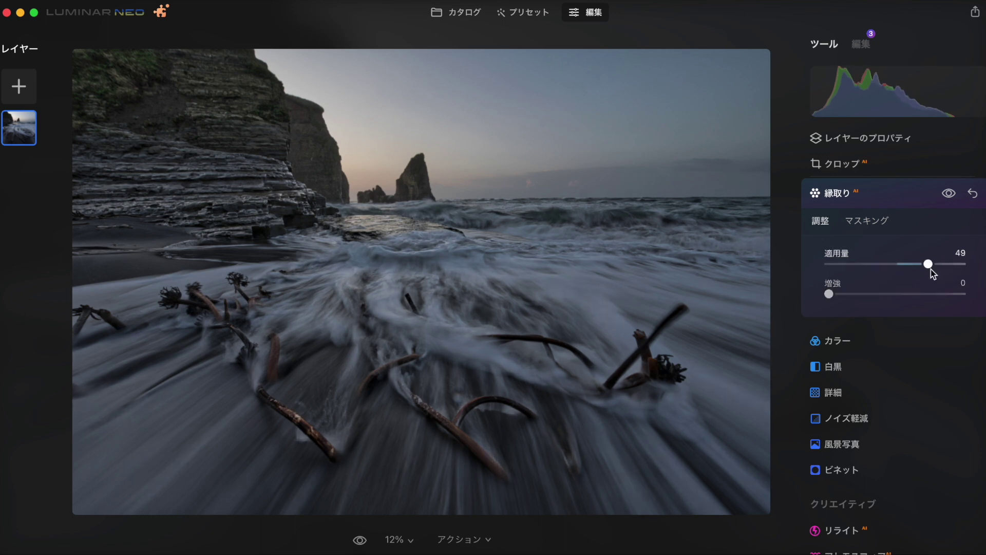
# Reset the 縁取り amount to zero and expand the カラー, 詳細 and ノイズ軽減 tools.
pyautogui.doubleClick(929, 264)
pyautogui.click(847, 341)
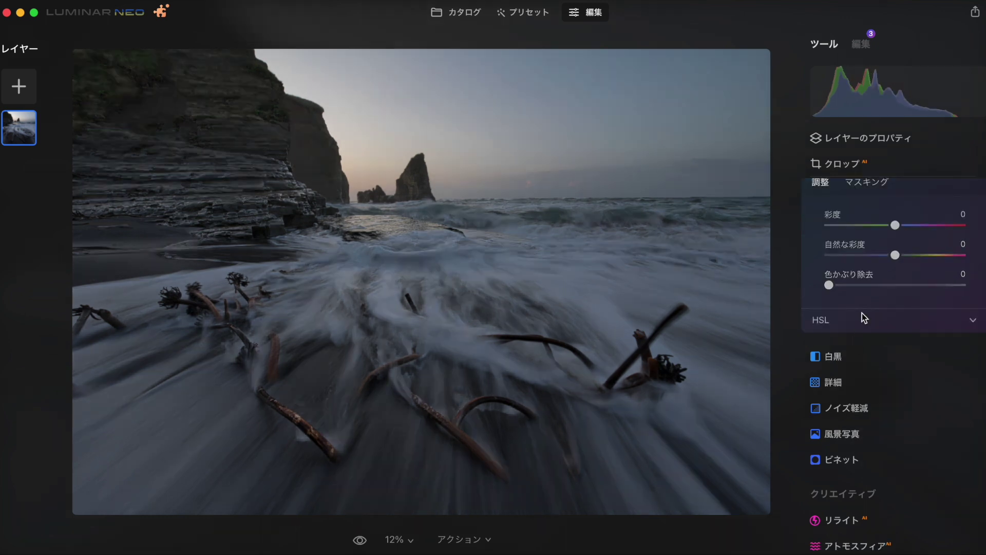
pyautogui.scroll(-2, 840, 320)
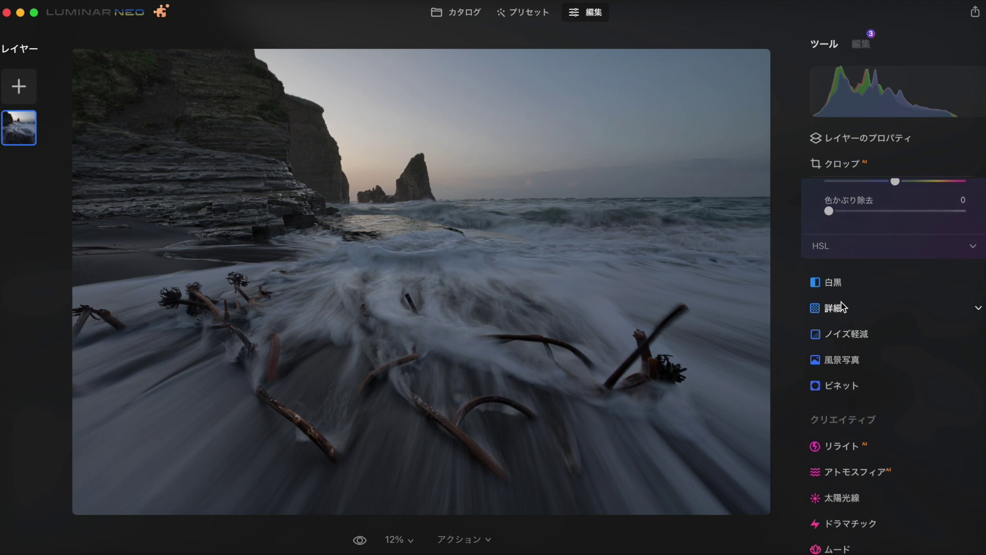
pyautogui.scroll(-1, 841, 307)
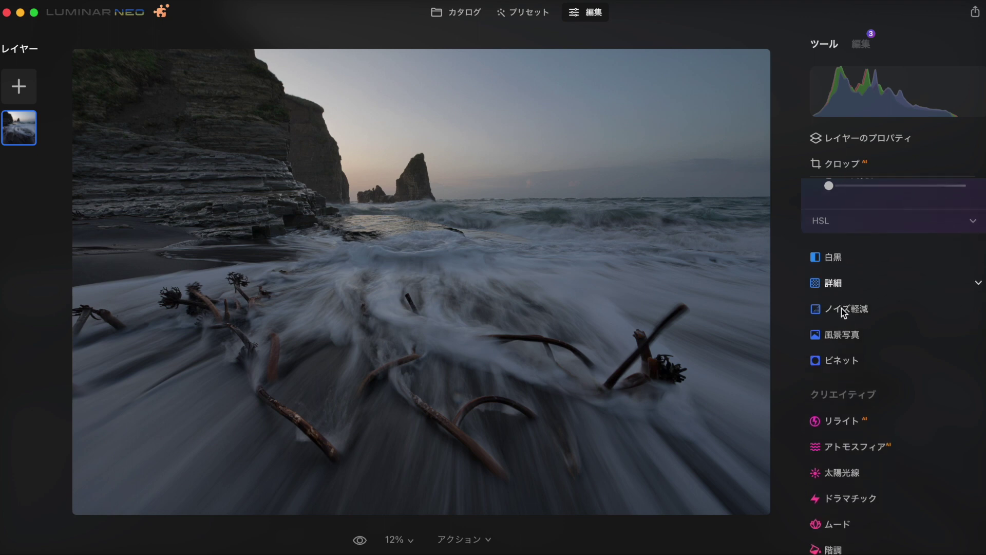
pyautogui.click(837, 283)
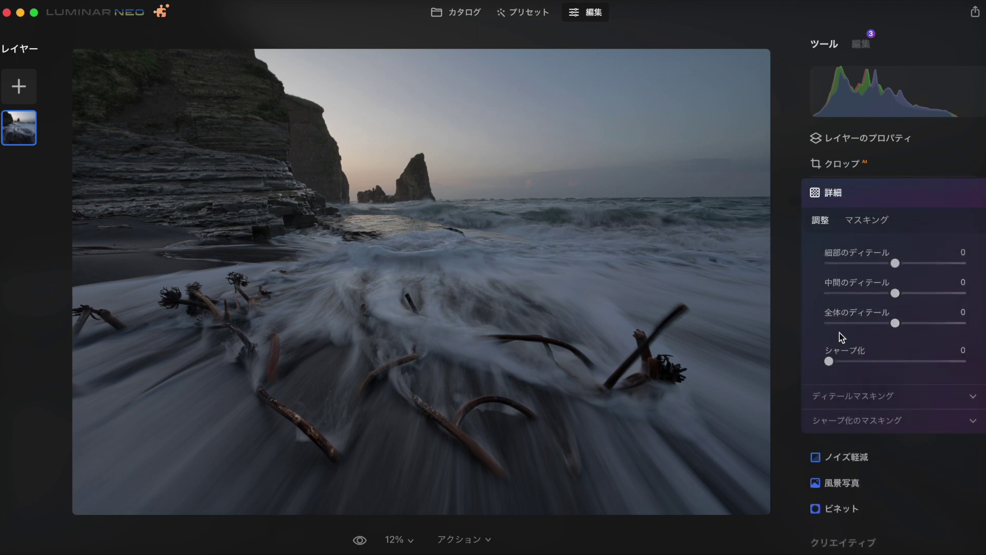
pyautogui.scroll(-3, 828, 314)
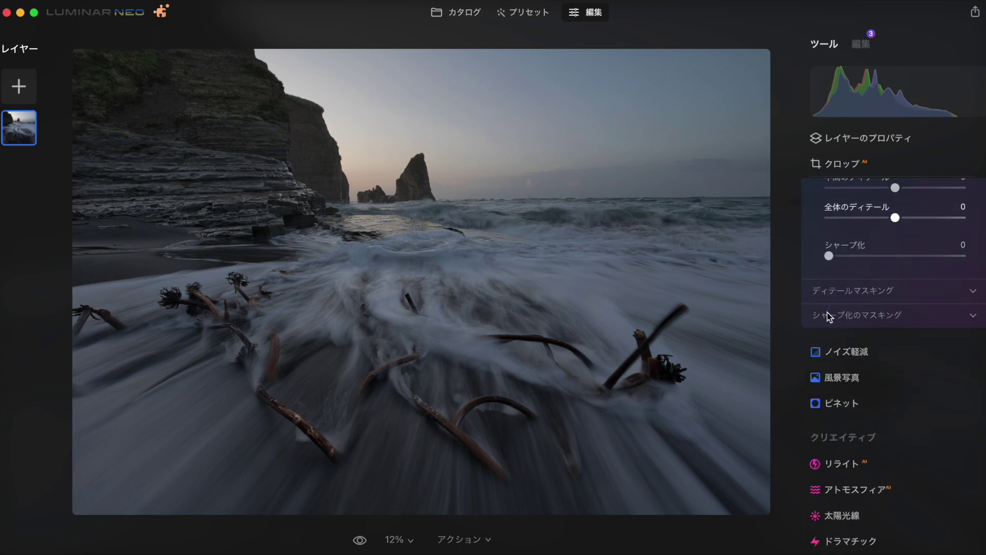
pyautogui.click(843, 351)
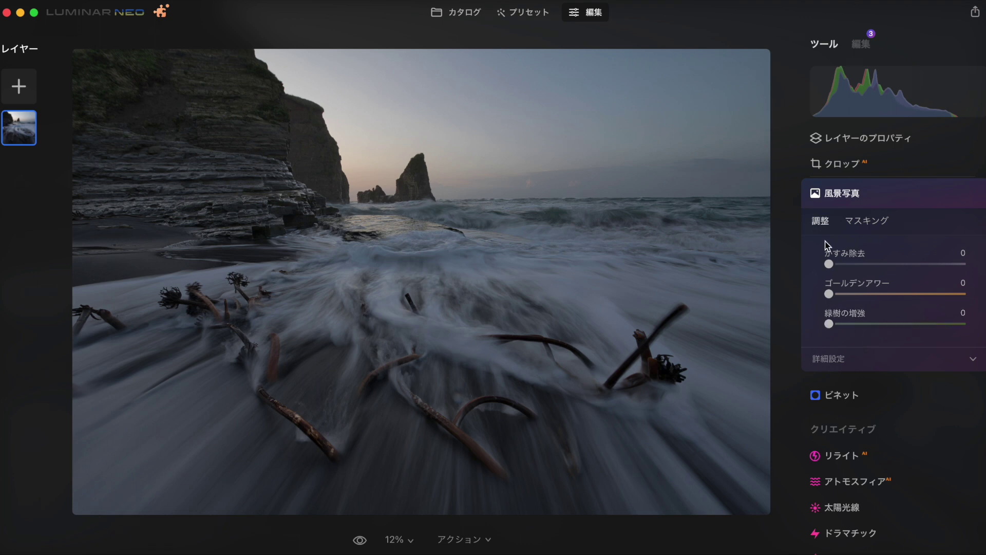
# Raise Landscape Golden Hour to 97, then warm Develop white balance to about 25755.
pyautogui.moveTo(832, 265)
pyautogui.mouseDown()
pyautogui.moveTo(864, 263)
pyautogui.moveTo(829, 262)
pyautogui.moveTo(870, 293)
pyautogui.moveTo(908, 288)
pyautogui.moveTo(892, 280)
pyautogui.moveTo(950, 285)
pyautogui.moveTo(968, 278)
pyautogui.moveTo(934, 272)
pyautogui.moveTo(971, 269)
pyautogui.mouseUp()
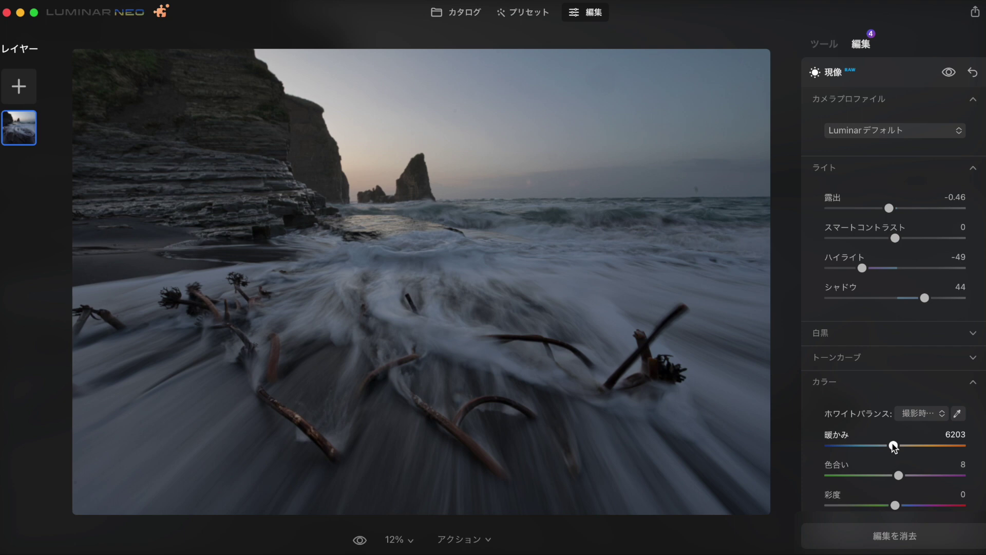
pyautogui.moveTo(894, 446)
pyautogui.mouseDown()
pyautogui.moveTo(940, 445)
pyautogui.moveTo(940, 435)
pyautogui.mouseUp()
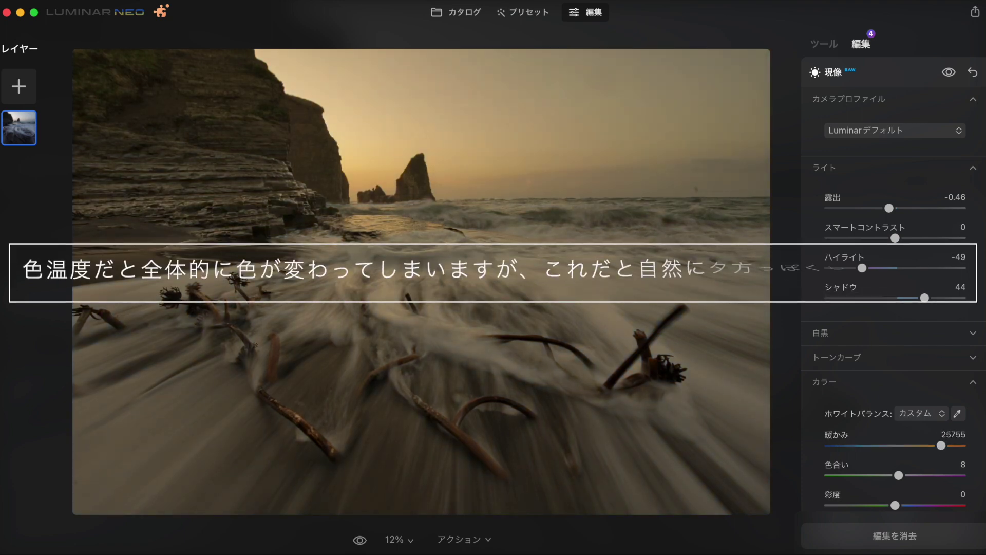
# Reset the Develop warmth and lower Landscape Golden Hour to 79.
pyautogui.doubleClick(945, 446)
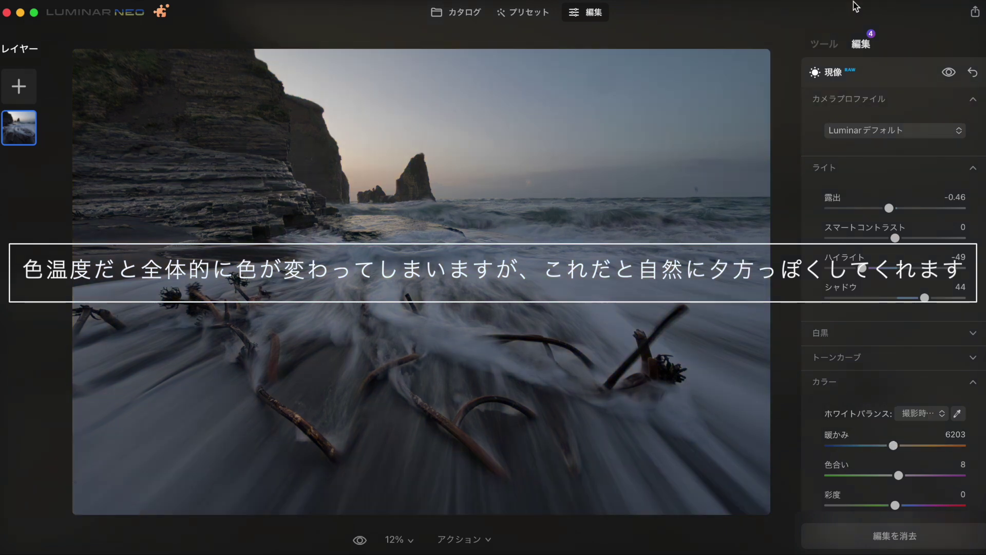
pyautogui.click(868, 41)
pyautogui.moveTo(958, 172)
pyautogui.mouseDown()
pyautogui.moveTo(820, 170)
pyautogui.moveTo(924, 166)
pyautogui.moveTo(812, 159)
pyautogui.moveTo(960, 173)
pyautogui.moveTo(891, 173)
pyautogui.moveTo(864, 158)
pyautogui.moveTo(812, 175)
pyautogui.moveTo(963, 172)
pyautogui.mouseUp()
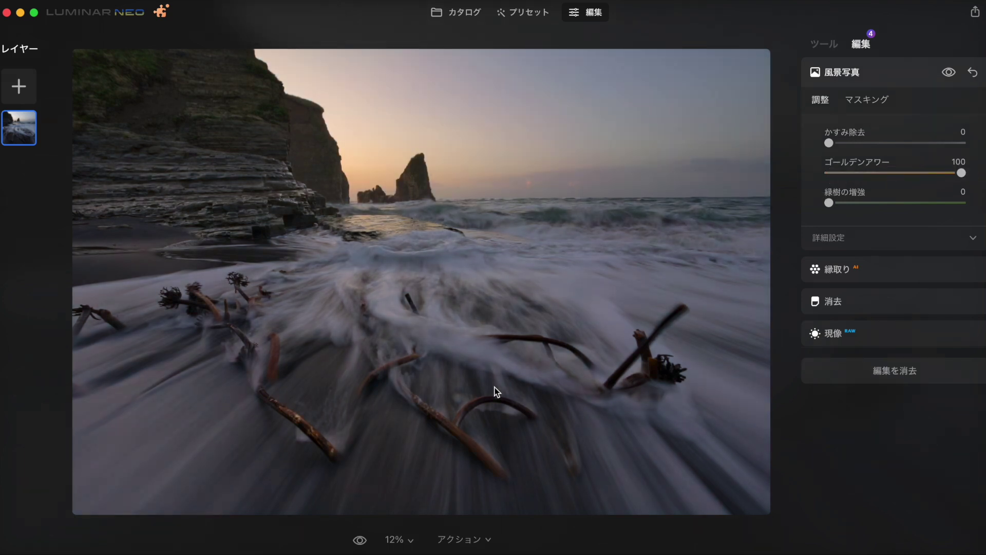
pyautogui.click(933, 172)
# Try a strong Foliage Enhancer, reset it to zero, and collapse Landscape back to the tool list.
pyautogui.moveTo(829, 203); pyautogui.dragTo(922, 203)
pyautogui.doubleClick(921, 202)
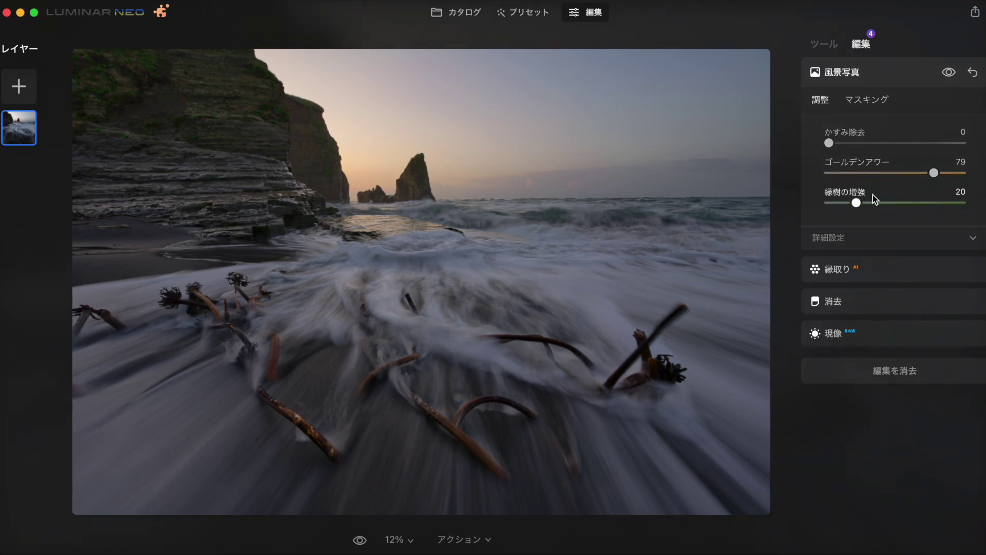
pyautogui.click(824, 71)
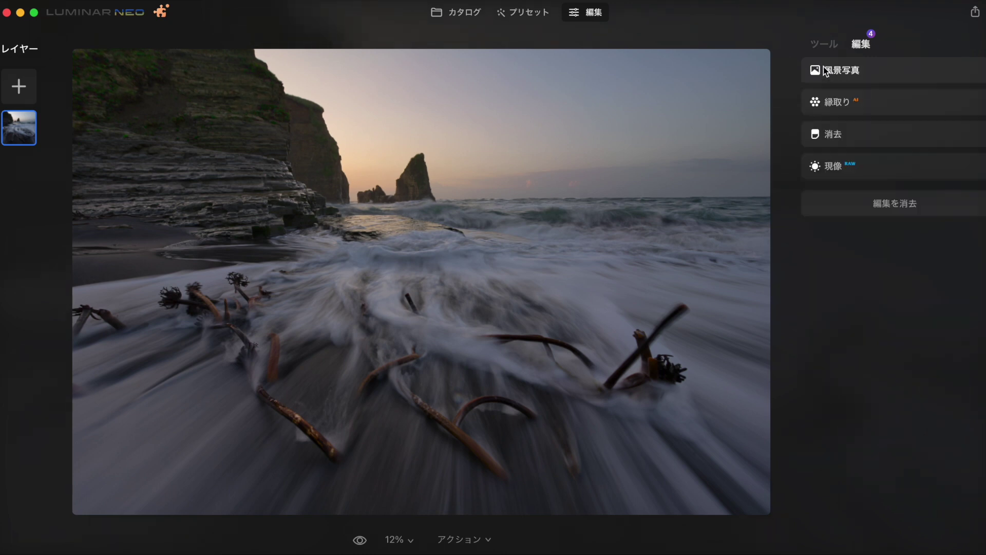
pyautogui.click(828, 45)
# Scroll the tool list down to the Creative section.
pyautogui.scroll(-2, 848, 399)
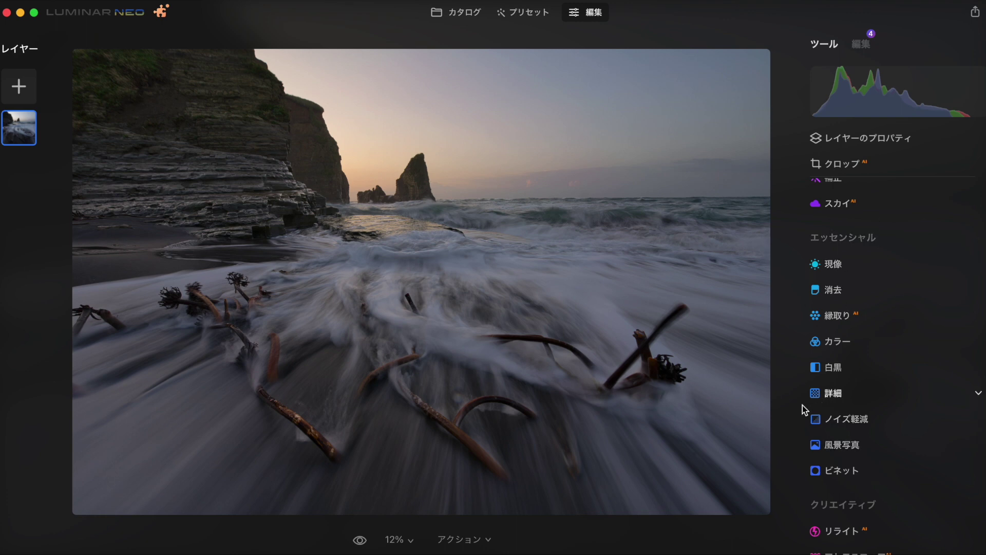
pyautogui.scroll(-5, 829, 488)
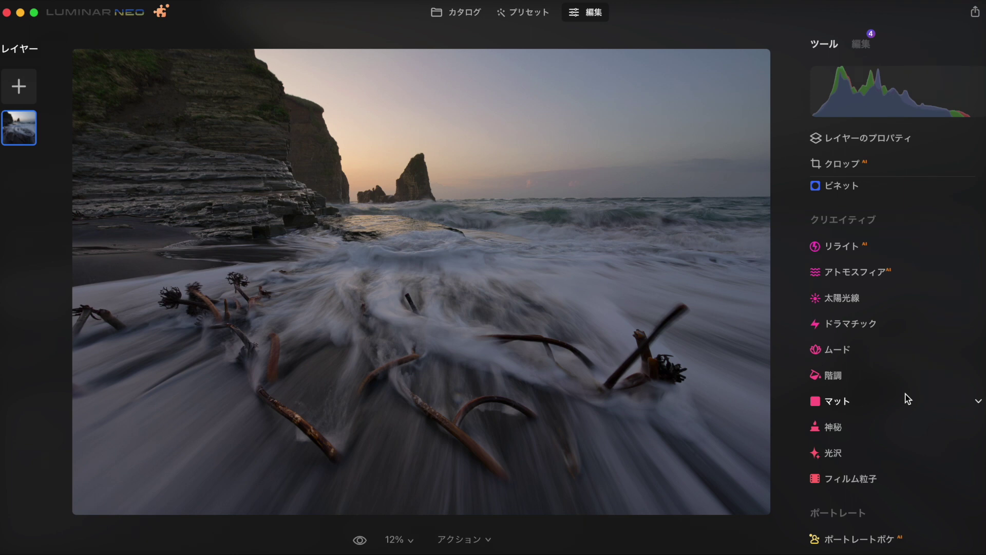
# Experiment with Relight AI near brightness, darkening then brightening the foreground.
pyautogui.click(841, 246)
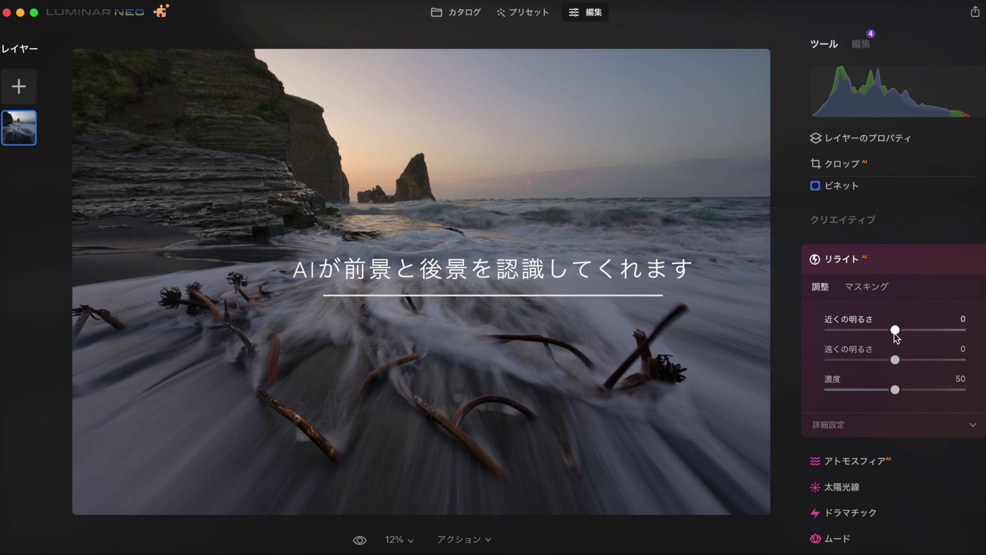
pyautogui.moveTo(895, 330); pyautogui.dragTo(873, 330)
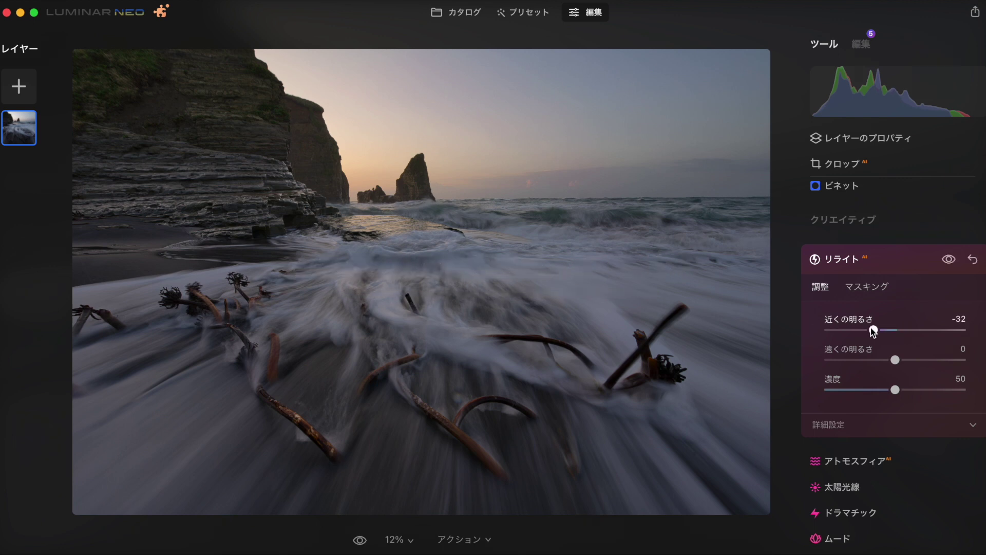
pyautogui.moveTo(871, 329); pyautogui.dragTo(936, 329)
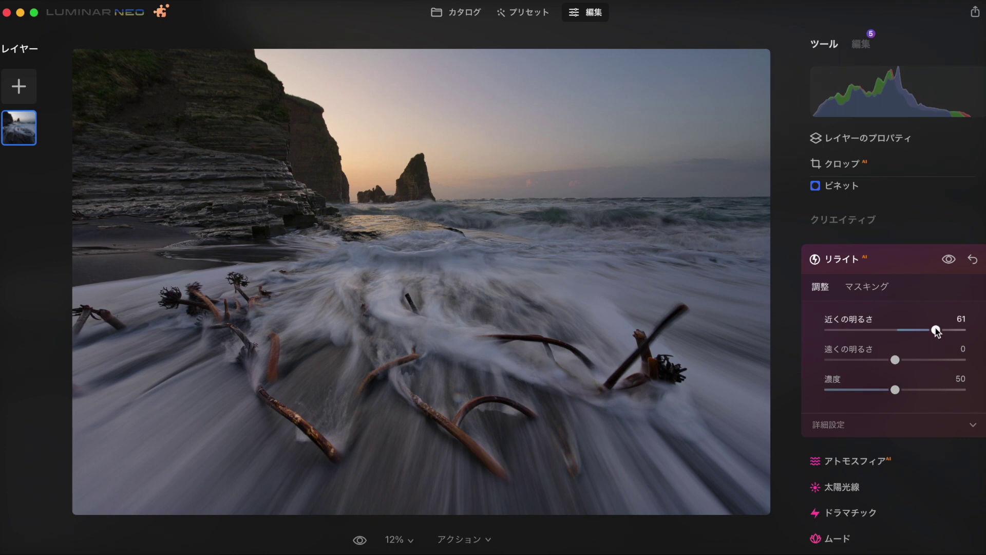
pyautogui.moveTo(936, 329)
pyautogui.mouseDown()
pyautogui.moveTo(907, 328)
pyautogui.moveTo(935, 331)
pyautogui.moveTo(874, 359)
pyautogui.moveTo(892, 360)
pyautogui.moveTo(854, 357)
pyautogui.moveTo(887, 358)
pyautogui.moveTo(863, 362)
pyautogui.mouseUp()
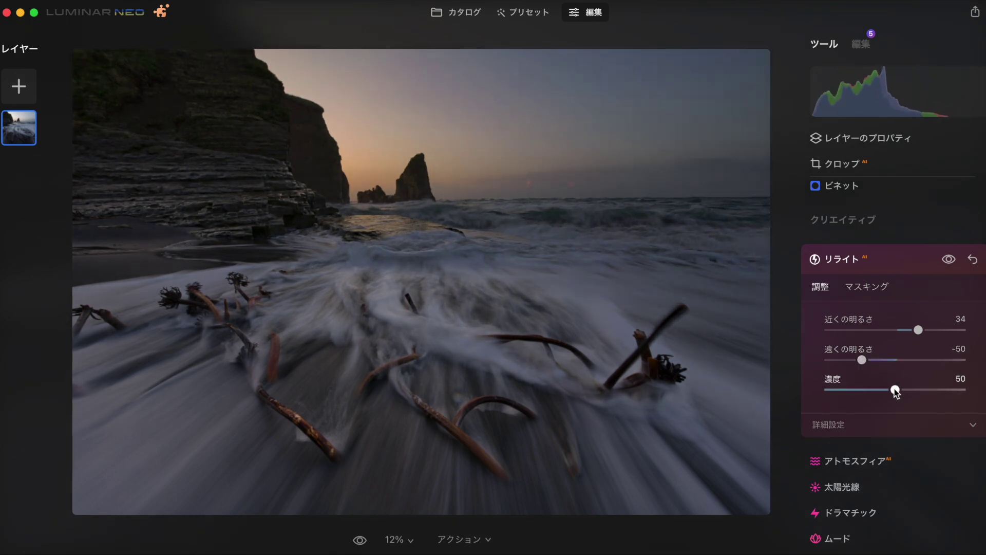
# Try Relight depth values, reset far brightness and depth, and settle near brightness at 9.
pyautogui.moveTo(896, 391)
pyautogui.mouseDown()
pyautogui.moveTo(858, 391)
pyautogui.moveTo(906, 392)
pyautogui.moveTo(841, 393)
pyautogui.moveTo(881, 397)
pyautogui.mouseUp()
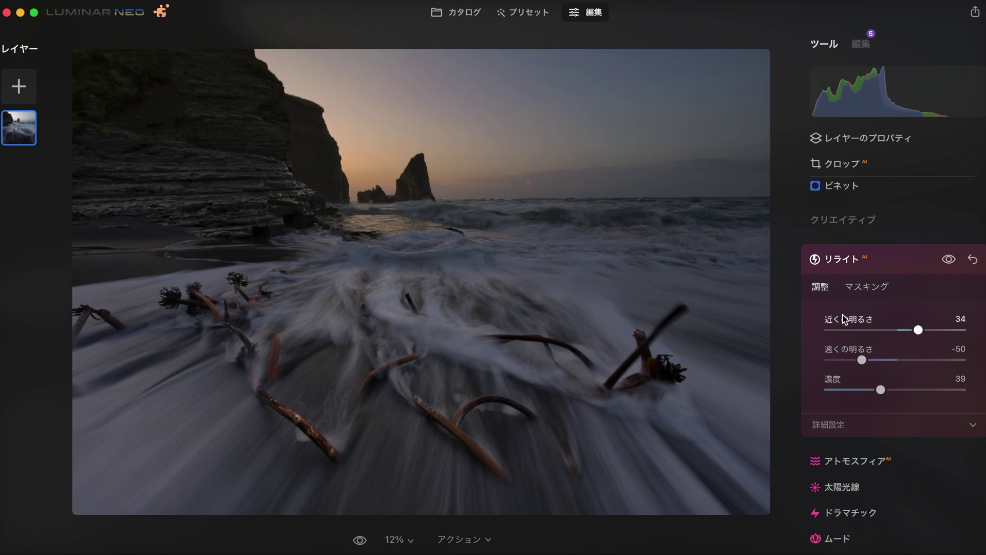
pyautogui.moveTo(881, 390)
pyautogui.mouseDown()
pyautogui.moveTo(909, 390)
pyautogui.moveTo(809, 392)
pyautogui.moveTo(937, 388)
pyautogui.mouseUp()
pyautogui.doubleClick(862, 359)
pyautogui.doubleClick(937, 388)
pyautogui.moveTo(917, 330)
pyautogui.mouseDown()
pyautogui.moveTo(906, 329)
pyautogui.moveTo(929, 330)
pyautogui.moveTo(902, 332)
pyautogui.mouseUp()
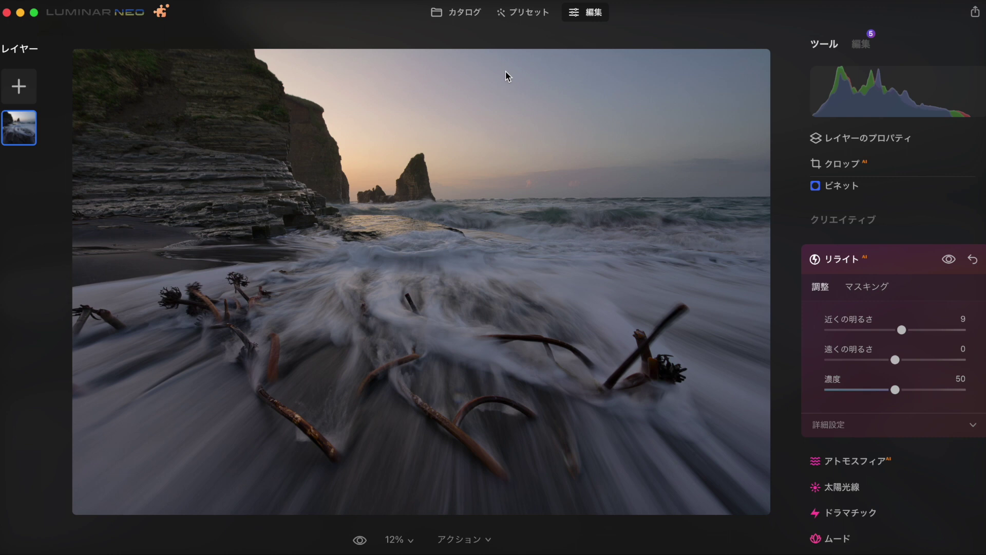
pyautogui.click(852, 461)
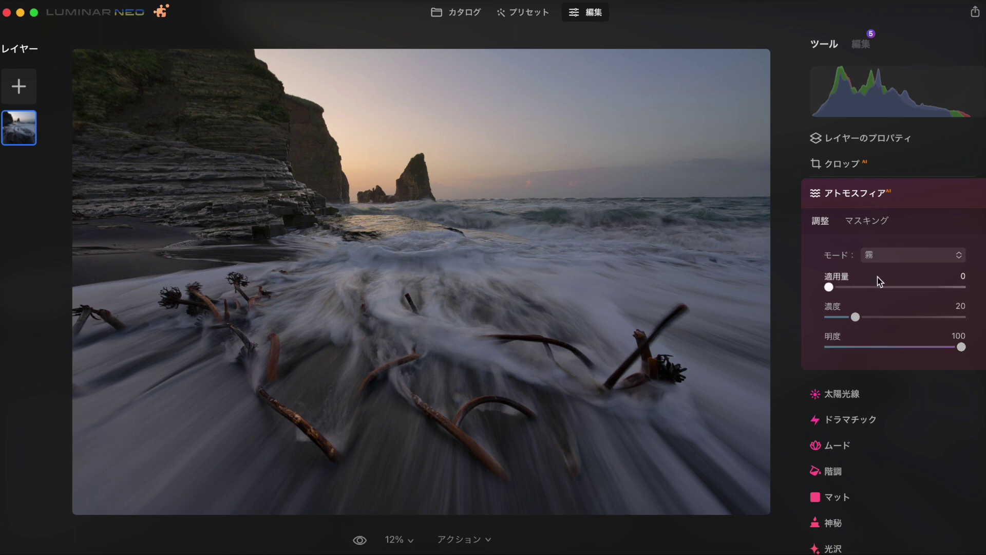
# Keep Atmosphere AI in 霧 mode and add fog over the seascape, fine-tuning the amount.
pyautogui.click(876, 256)
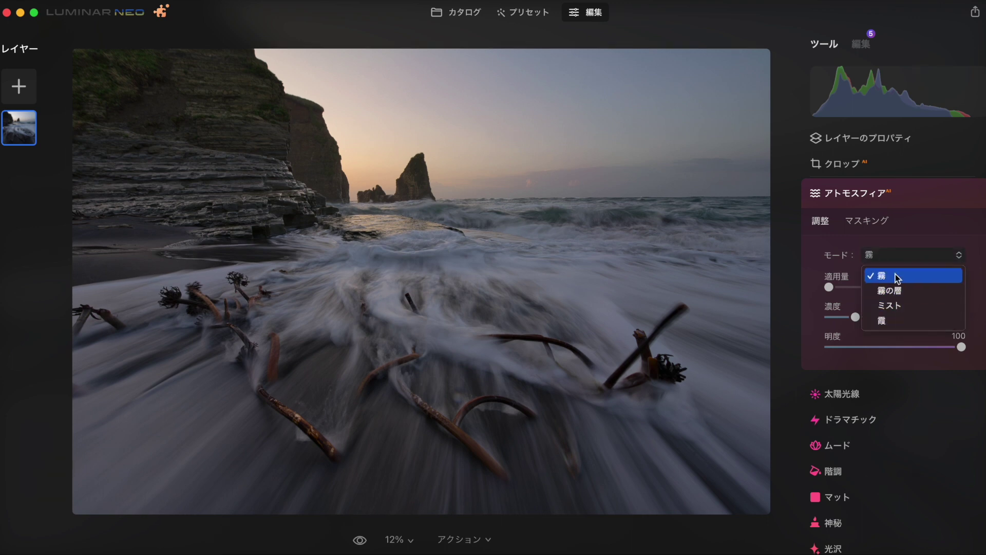
pyautogui.click(809, 253)
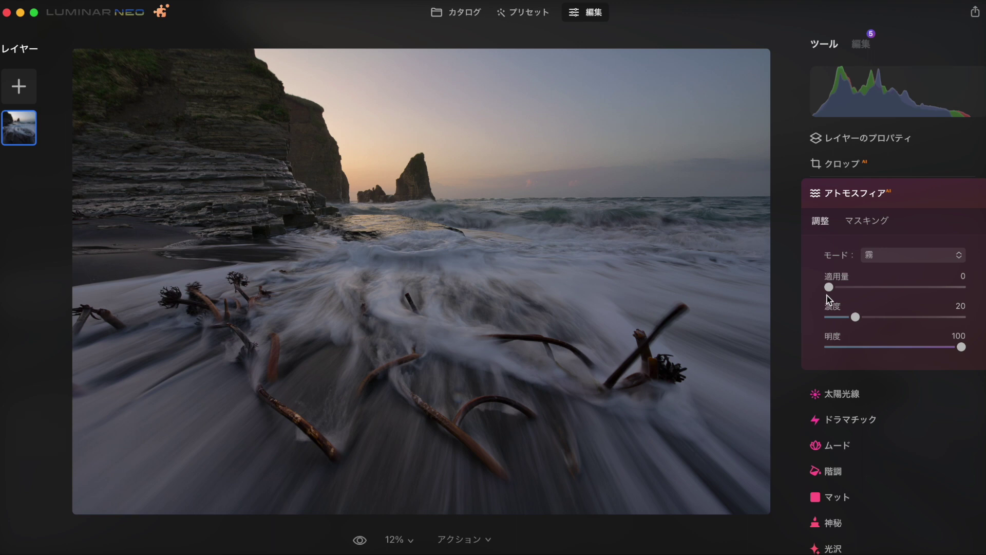
pyautogui.moveTo(828, 287); pyautogui.dragTo(878, 287)
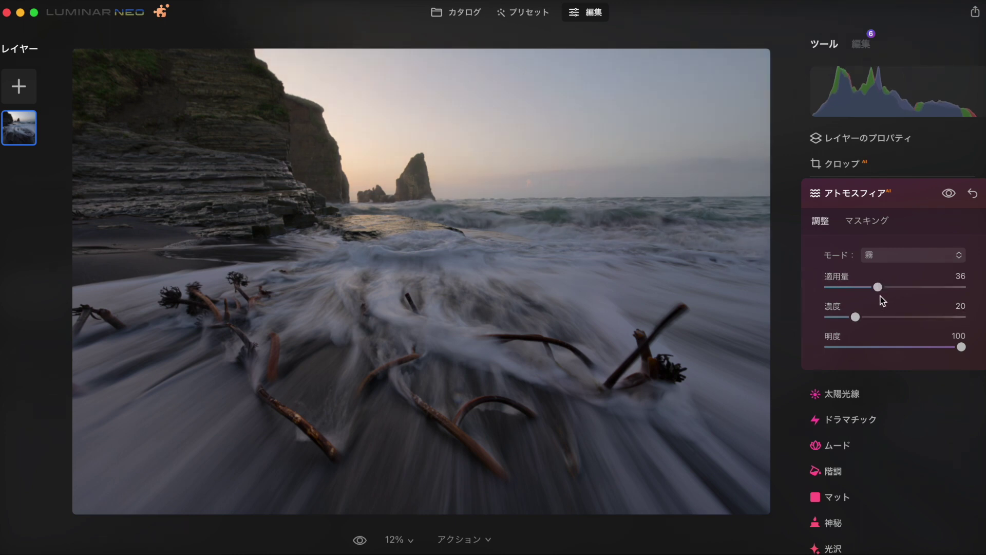
pyautogui.moveTo(878, 287)
pyautogui.mouseDown()
pyautogui.moveTo(839, 288)
pyautogui.moveTo(867, 284)
pyautogui.mouseUp()
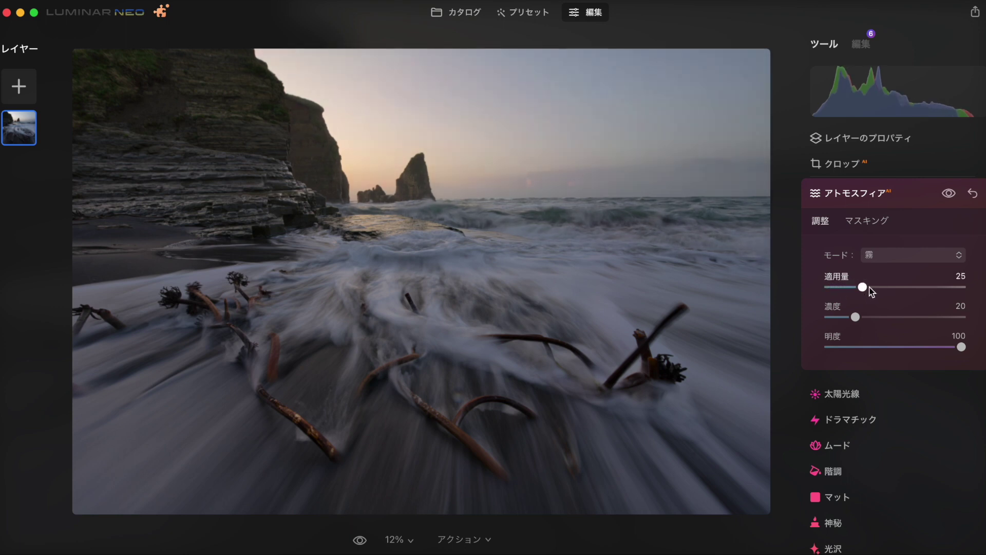
# Switch the Atmosphere mode to 霧の層 and lower the amount to 1.
pyautogui.click(909, 255)
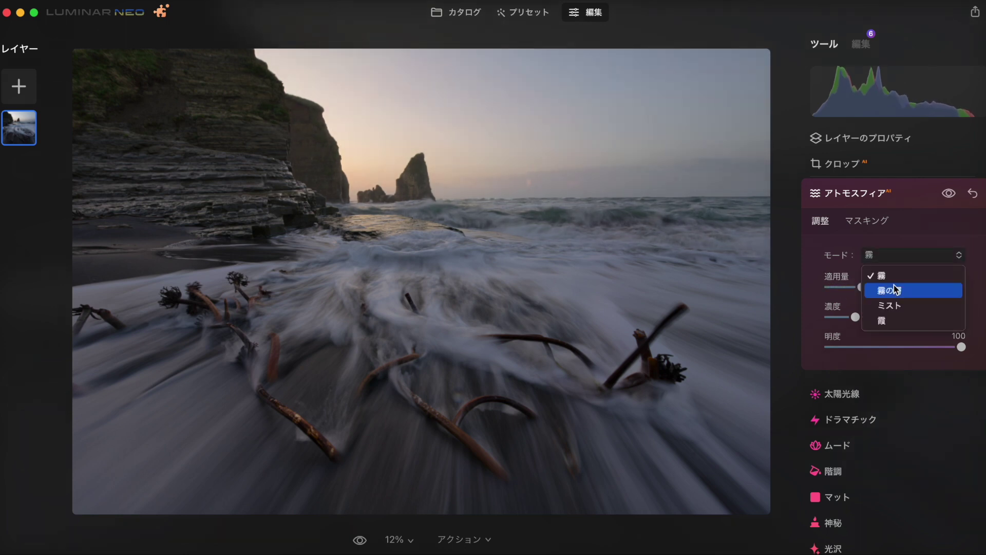
pyautogui.click(895, 286)
pyautogui.moveTo(860, 288)
pyautogui.mouseDown()
pyautogui.moveTo(893, 288)
pyautogui.moveTo(831, 287)
pyautogui.mouseUp()
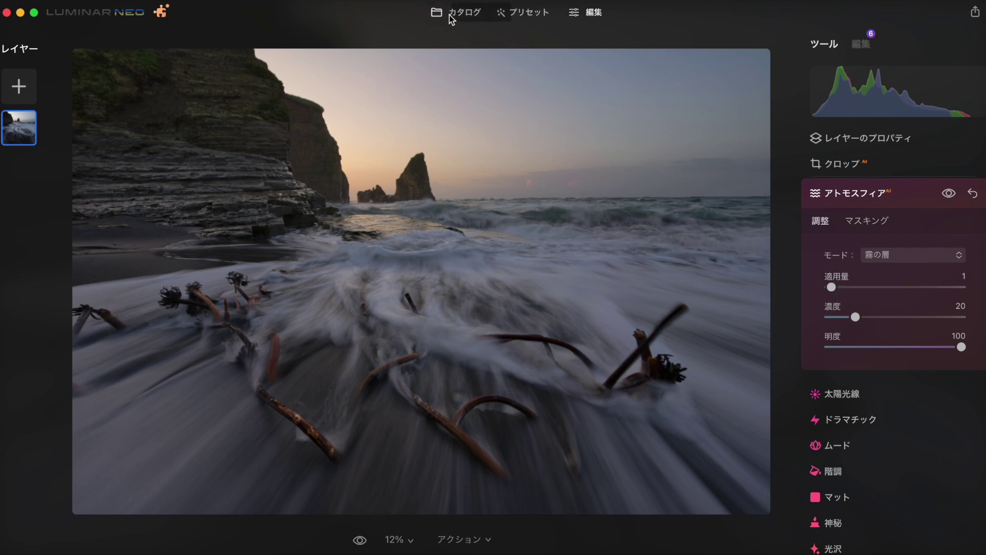
# Load the torii sunrise photo from Catalog and give it 霧 mode Atmosphere at amount 40.
pyautogui.click(436, 15)
pyautogui.doubleClick(545, 113)
pyautogui.moveTo(831, 396); pyautogui.dragTo(888, 400)
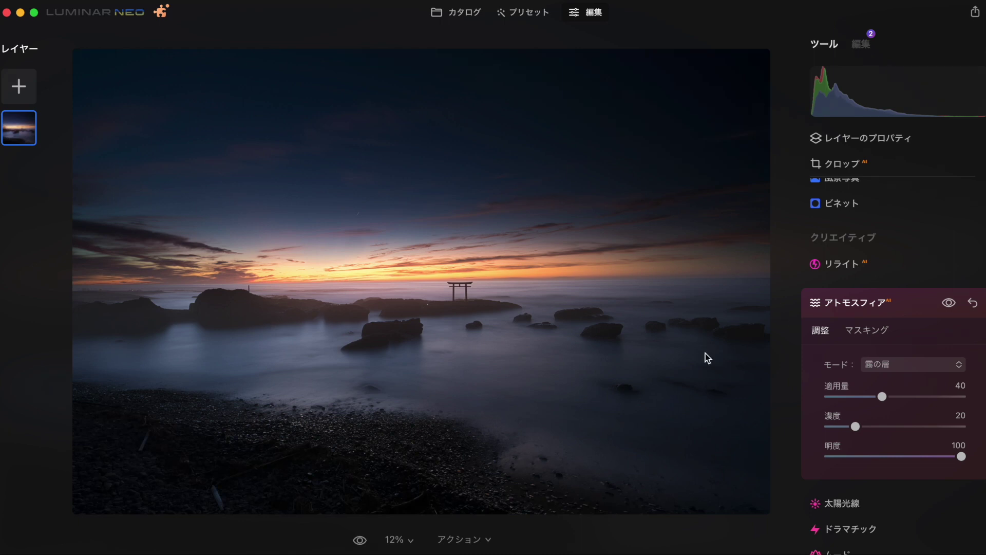
pyautogui.click(904, 365)
pyautogui.click(891, 381)
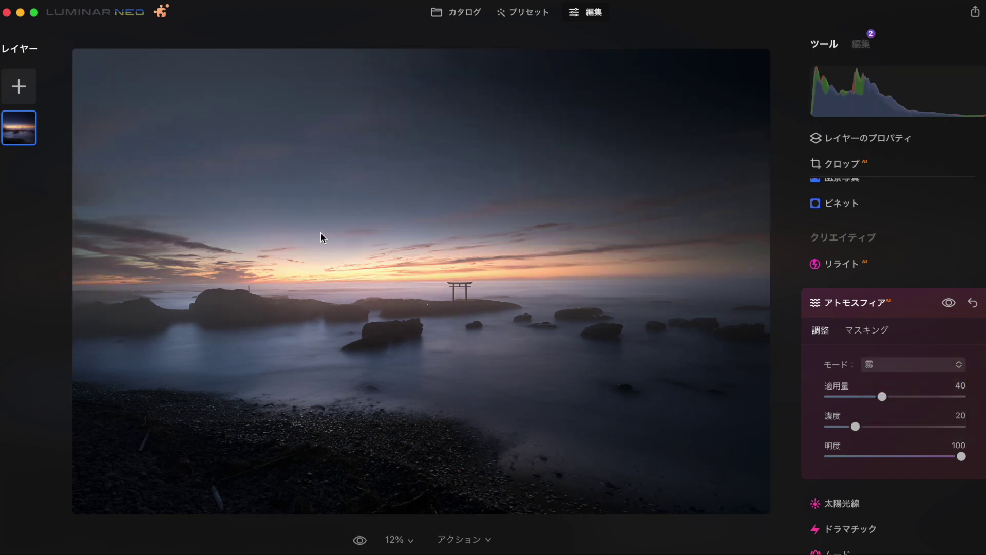
# Cycle the Atmosphere mode through 霧の層 and ミスト, settling on 霞.
pyautogui.click(902, 365)
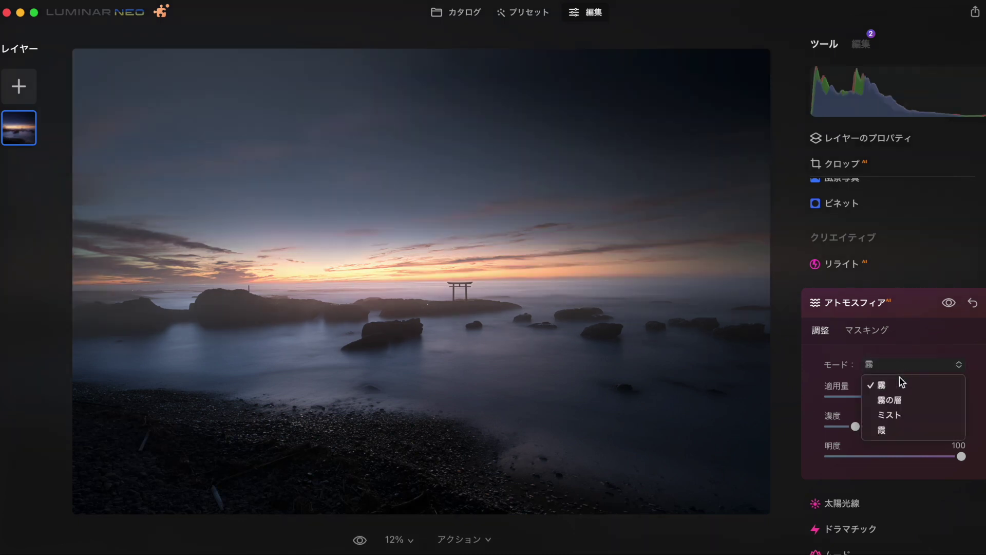
pyautogui.click(898, 399)
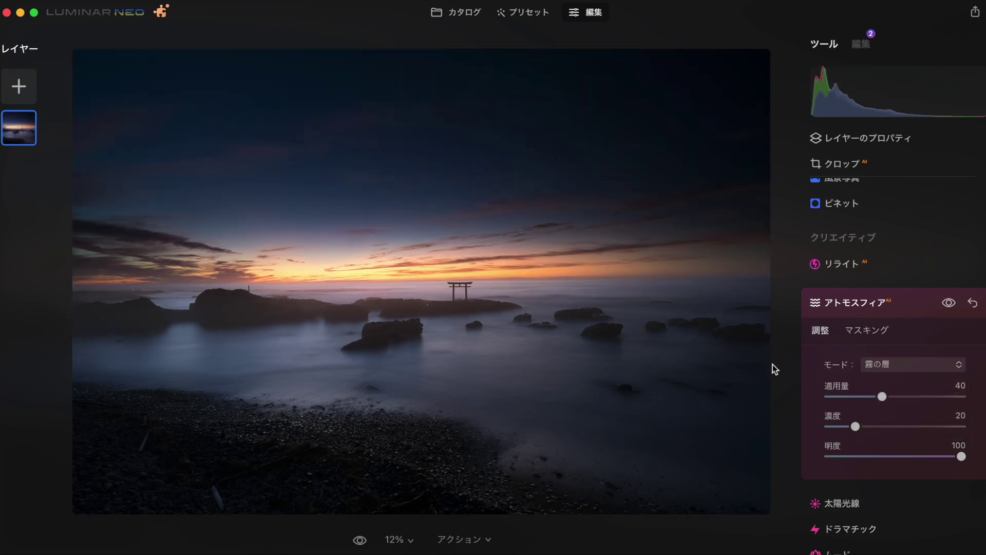
pyautogui.click(907, 365)
pyautogui.click(898, 411)
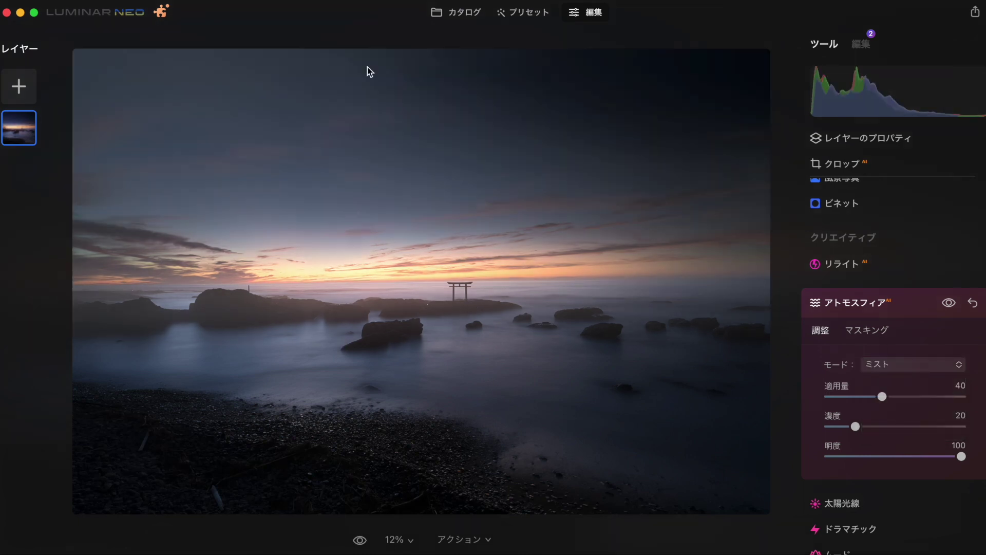
pyautogui.click(908, 364)
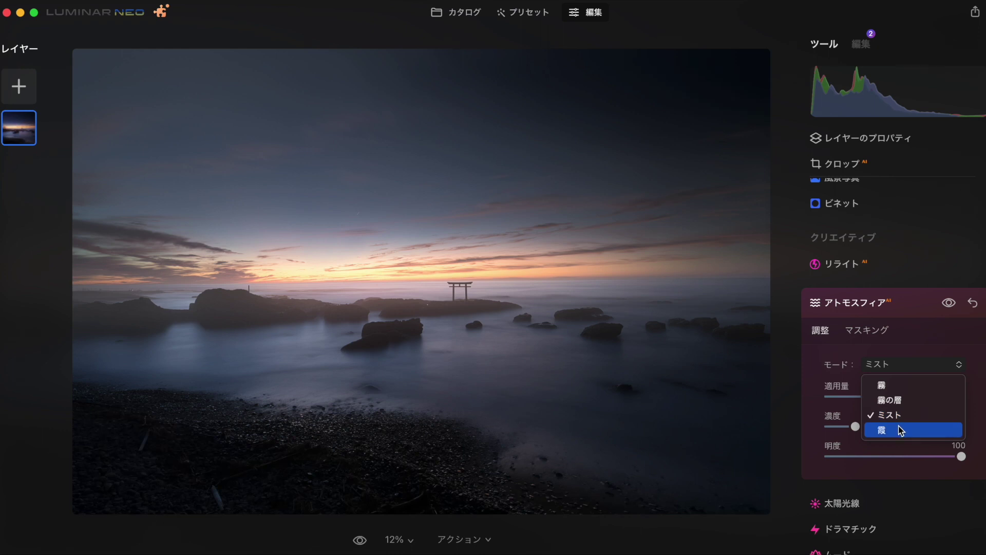
pyautogui.click(899, 430)
# Set the haze amount to 47, density 39 and brightness 100.
pyautogui.moveTo(880, 396)
pyautogui.mouseDown()
pyautogui.moveTo(868, 396)
pyautogui.moveTo(914, 396)
pyautogui.moveTo(862, 396)
pyautogui.moveTo(911, 396)
pyautogui.moveTo(892, 396)
pyautogui.mouseUp()
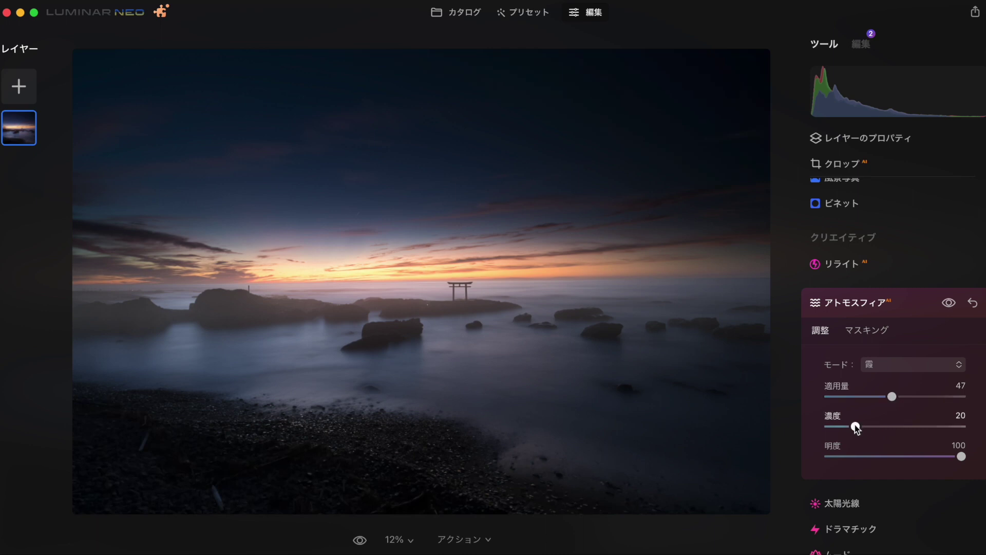
pyautogui.moveTo(856, 426)
pyautogui.mouseDown()
pyautogui.moveTo(911, 425)
pyautogui.moveTo(838, 425)
pyautogui.moveTo(882, 425)
pyautogui.mouseUp()
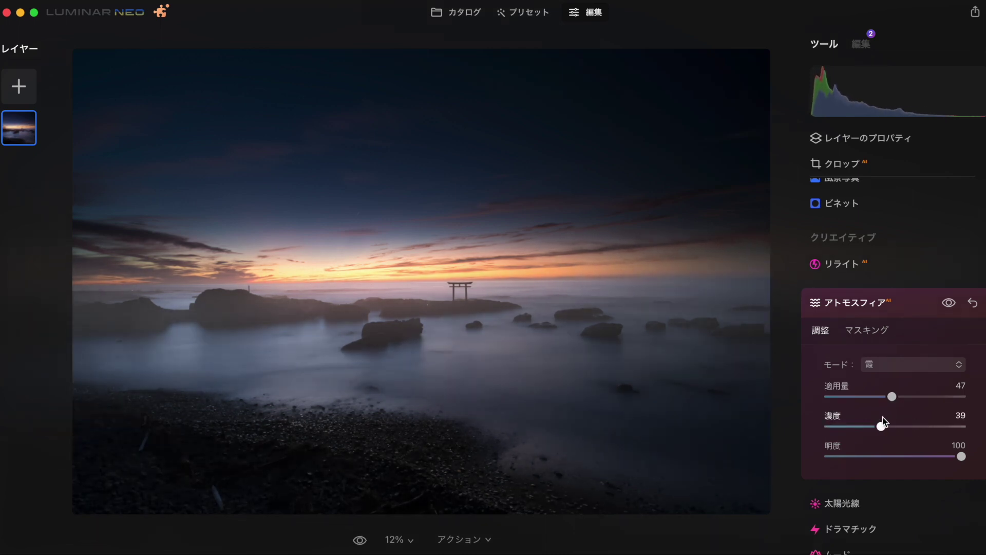
pyautogui.moveTo(961, 456)
pyautogui.mouseDown()
pyautogui.moveTo(803, 454)
pyautogui.moveTo(979, 462)
pyautogui.moveTo(816, 467)
pyautogui.moveTo(945, 456)
pyautogui.mouseUp()
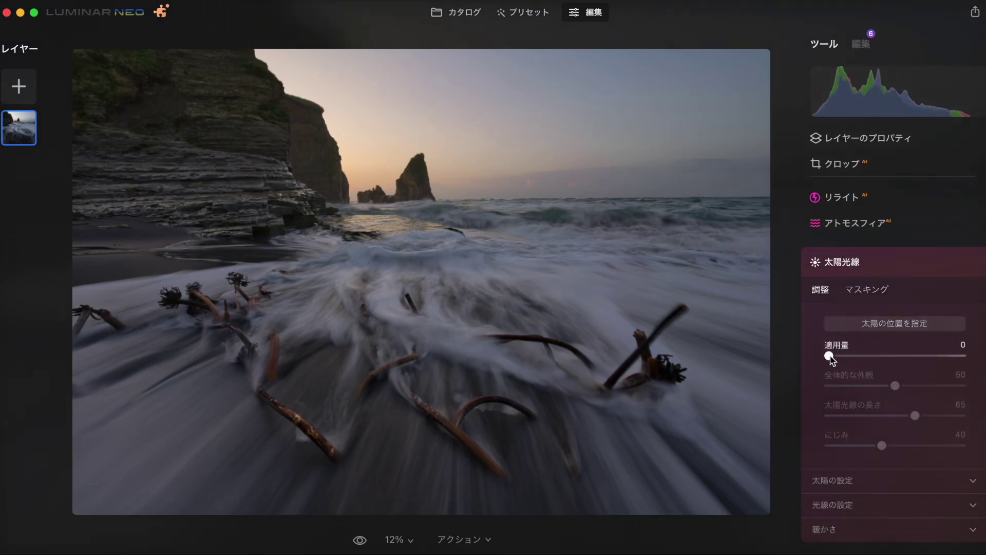
# Add Sun Rays and try placing the sun near the sea stack and cliff top.
pyautogui.moveTo(830, 358); pyautogui.dragTo(891, 355)
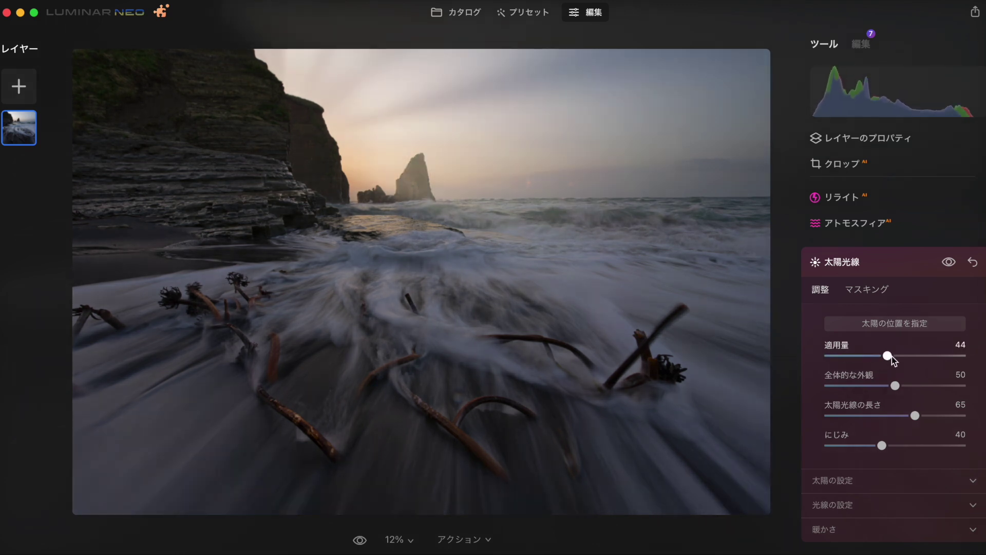
pyautogui.click(860, 327)
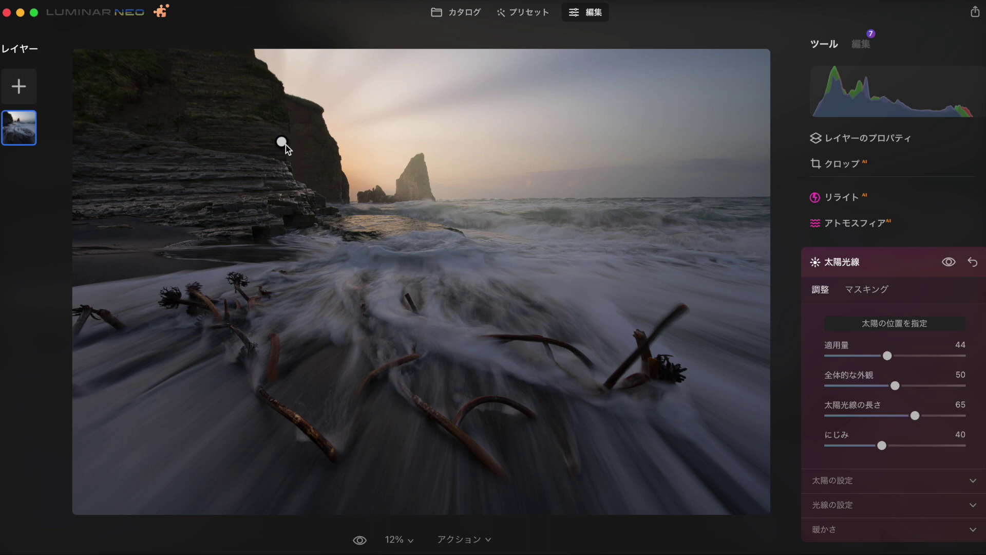
pyautogui.moveTo(282, 142)
pyautogui.mouseDown()
pyautogui.moveTo(434, 132)
pyautogui.moveTo(422, 161)
pyautogui.moveTo(429, 121)
pyautogui.moveTo(417, 183)
pyautogui.mouseUp()
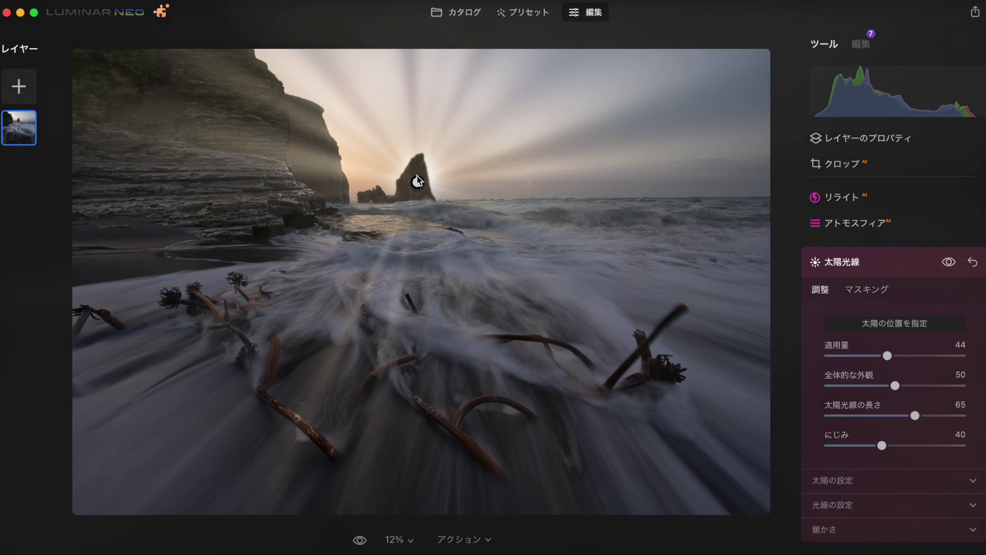
pyautogui.moveTo(416, 181)
pyautogui.mouseDown()
pyautogui.moveTo(423, 190)
pyautogui.moveTo(330, 150)
pyautogui.mouseUp()
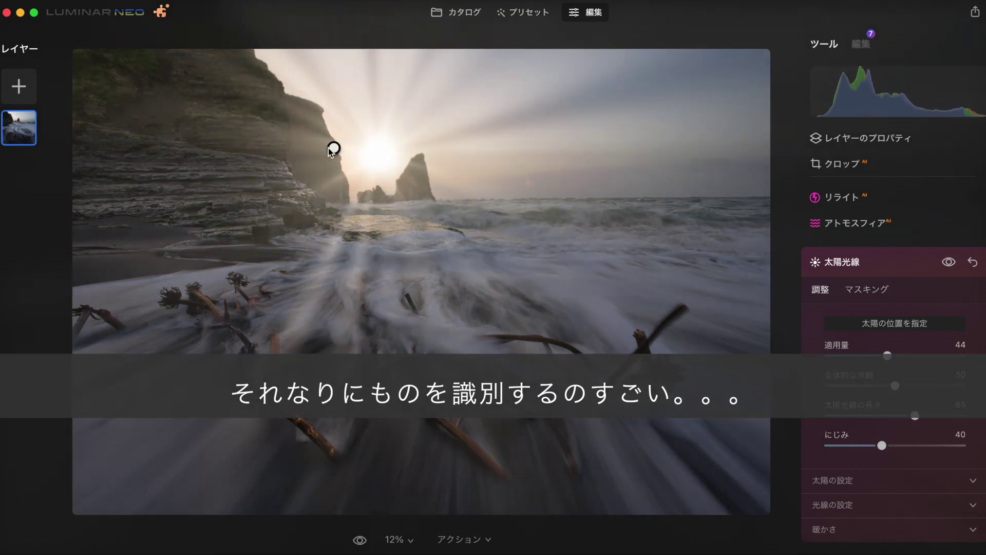
pyautogui.moveTo(331, 150)
pyautogui.mouseDown()
pyautogui.moveTo(290, 113)
pyautogui.moveTo(599, 132)
pyautogui.moveTo(633, 103)
pyautogui.moveTo(647, 70)
pyautogui.moveTo(556, 139)
pyautogui.moveTo(509, 121)
pyautogui.moveTo(392, 128)
pyautogui.moveTo(410, 126)
pyautogui.mouseUp()
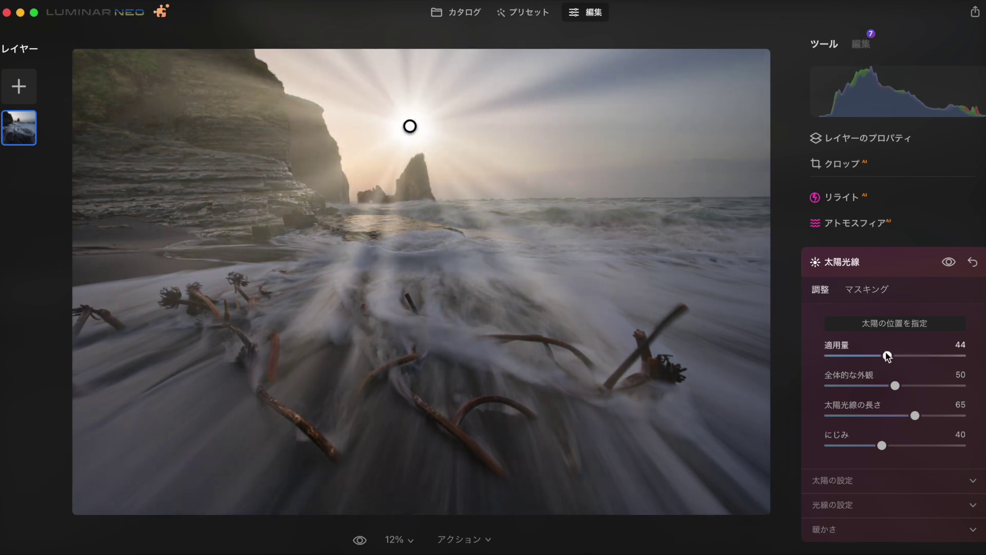
# Lower the Sun Rays 適用量 to 24 and move the sun onto the dark cliff.
pyautogui.moveTo(887, 355)
pyautogui.mouseDown()
pyautogui.moveTo(919, 355)
pyautogui.moveTo(886, 356)
pyautogui.mouseUp()
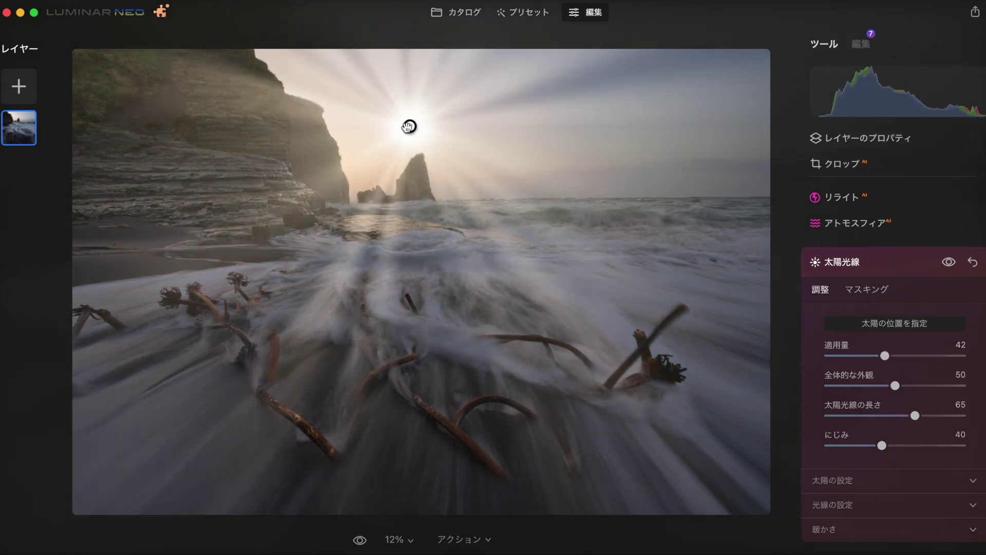
pyautogui.moveTo(410, 126)
pyautogui.mouseDown()
pyautogui.moveTo(256, 125)
pyautogui.moveTo(273, 139)
pyautogui.moveTo(230, 128)
pyautogui.moveTo(258, 143)
pyautogui.mouseUp()
pyautogui.moveTo(884, 355); pyautogui.dragTo(859, 356)
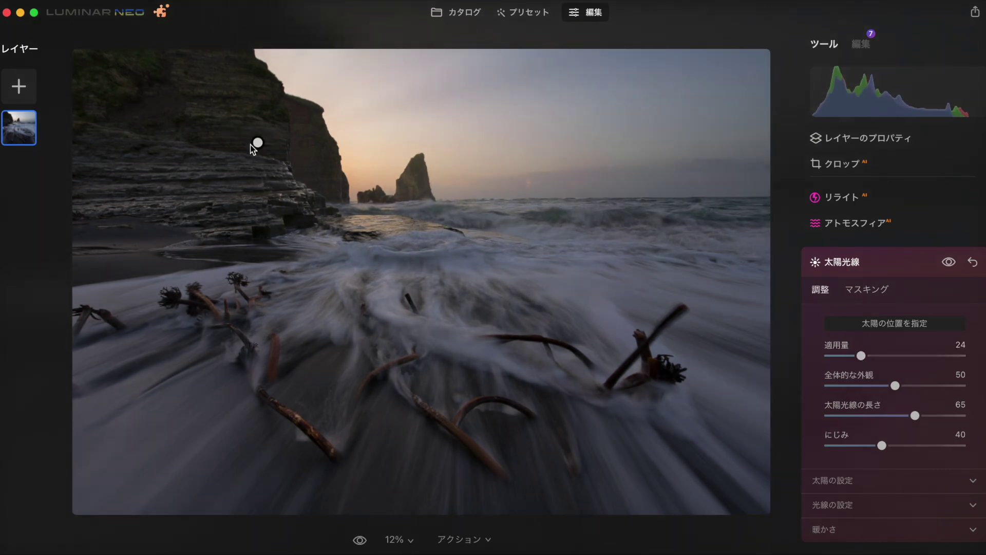
pyautogui.moveTo(258, 142); pyautogui.dragTo(267, 148)
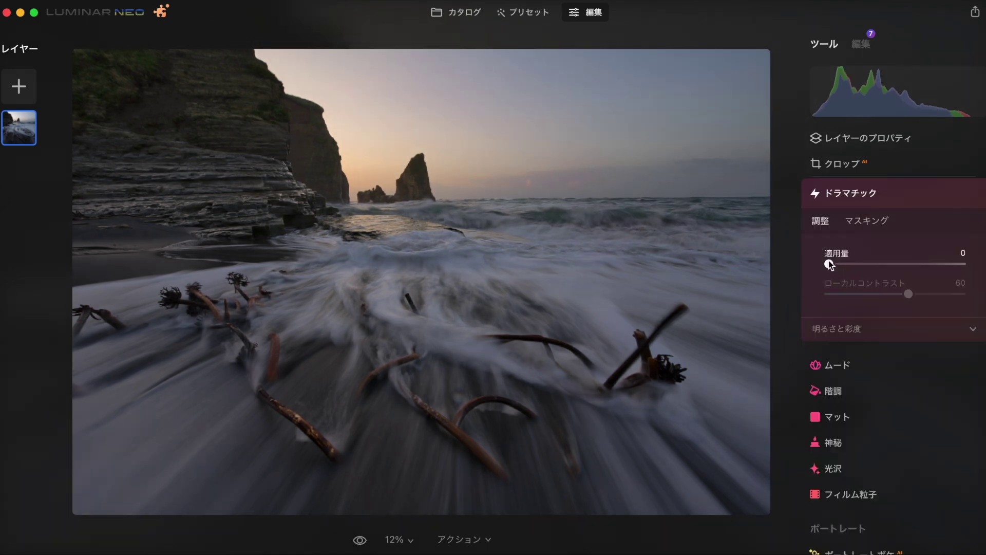
# After trying Dramatic, Anaheim, Palm Springs and Beijing, apply the 東京 Mood LUT at amount 30.
pyautogui.moveTo(830, 265)
pyautogui.mouseDown()
pyautogui.moveTo(883, 260)
pyautogui.moveTo(820, 260)
pyautogui.moveTo(889, 257)
pyautogui.moveTo(836, 256)
pyautogui.moveTo(870, 250)
pyautogui.moveTo(830, 245)
pyautogui.moveTo(869, 257)
pyautogui.moveTo(830, 265)
pyautogui.mouseUp()
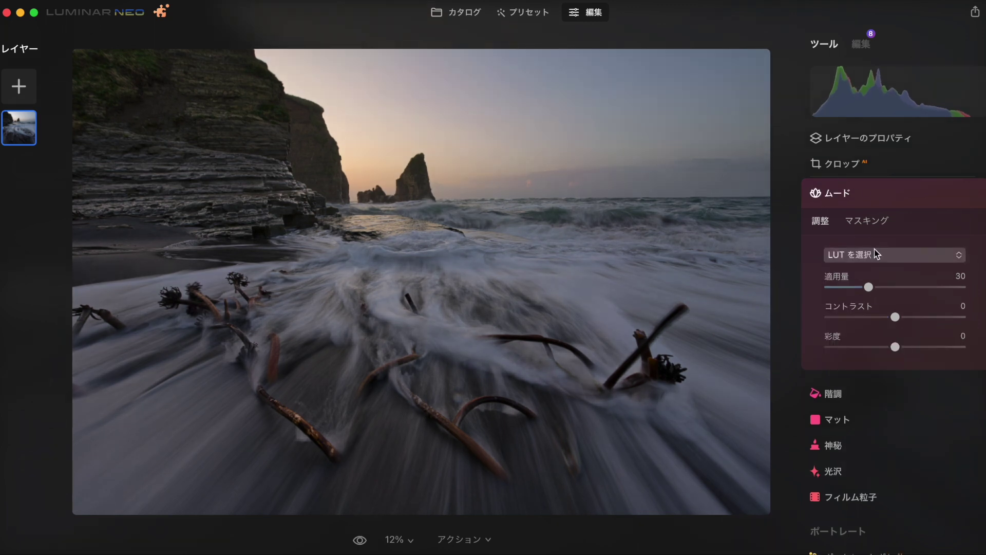
pyautogui.click(850, 256)
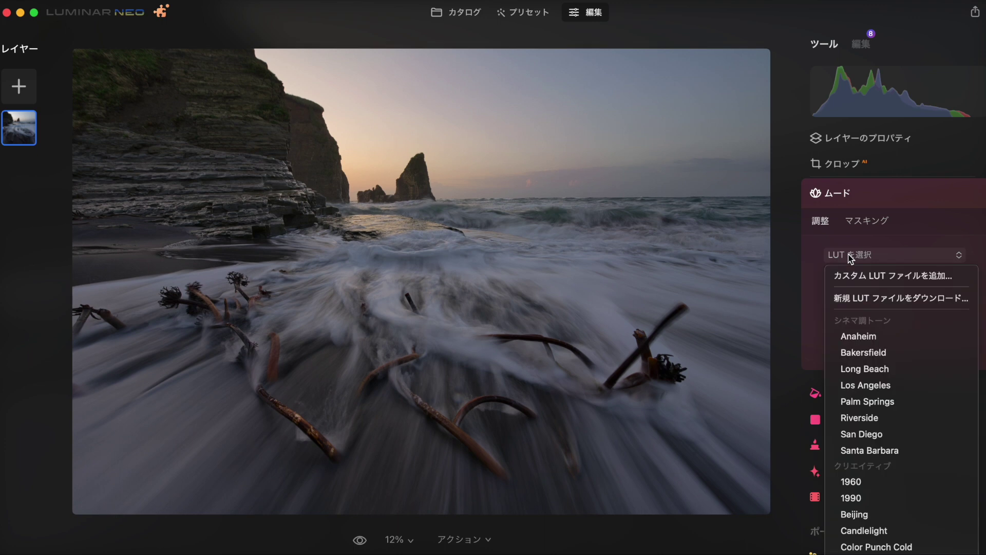
pyautogui.click(873, 336)
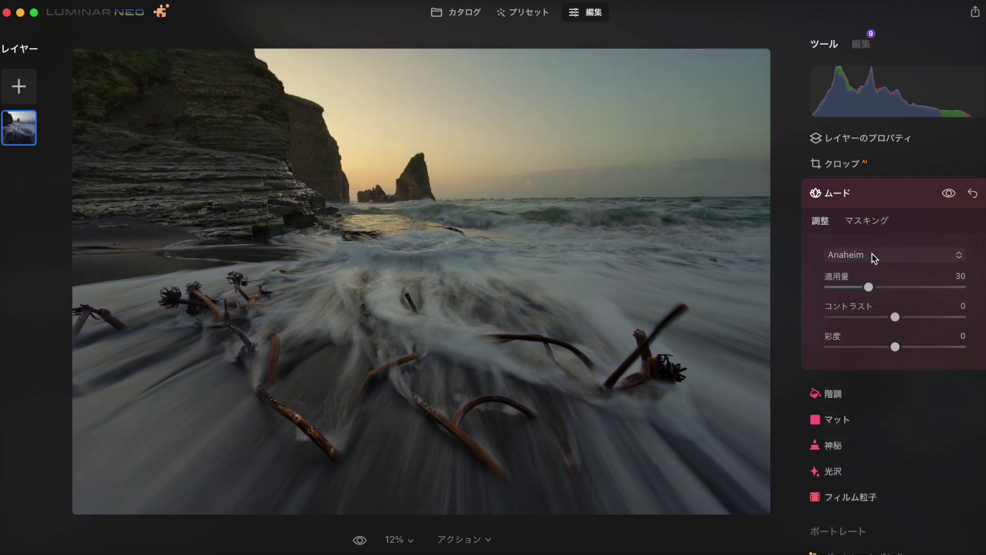
pyautogui.click(872, 254)
pyautogui.click(879, 337)
pyautogui.click(876, 252)
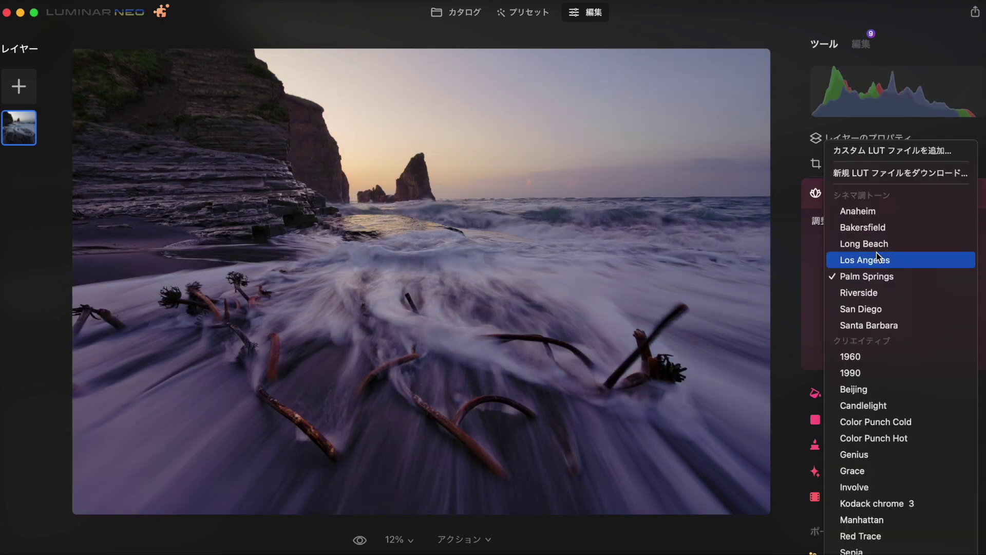
pyautogui.click(881, 390)
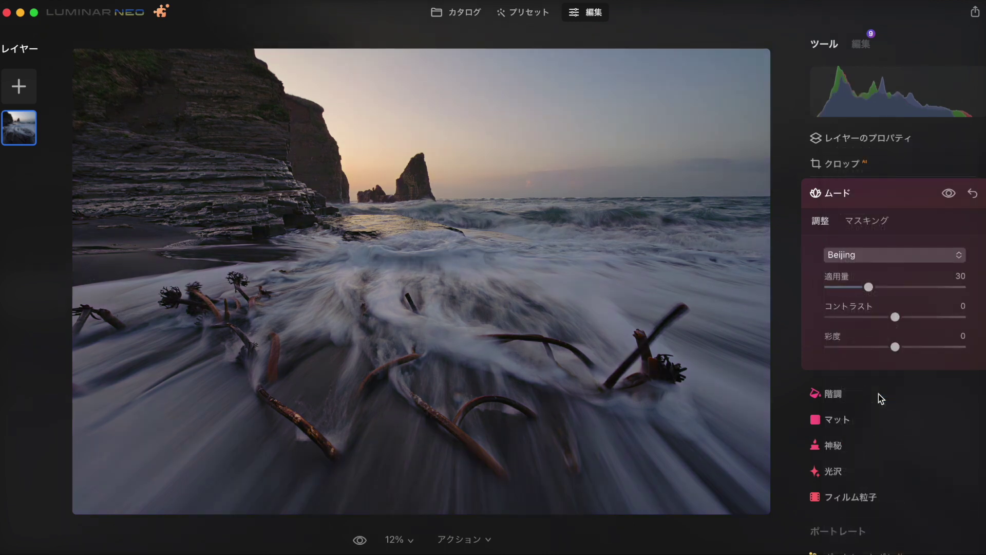
pyautogui.click(882, 251)
pyautogui.click(876, 458)
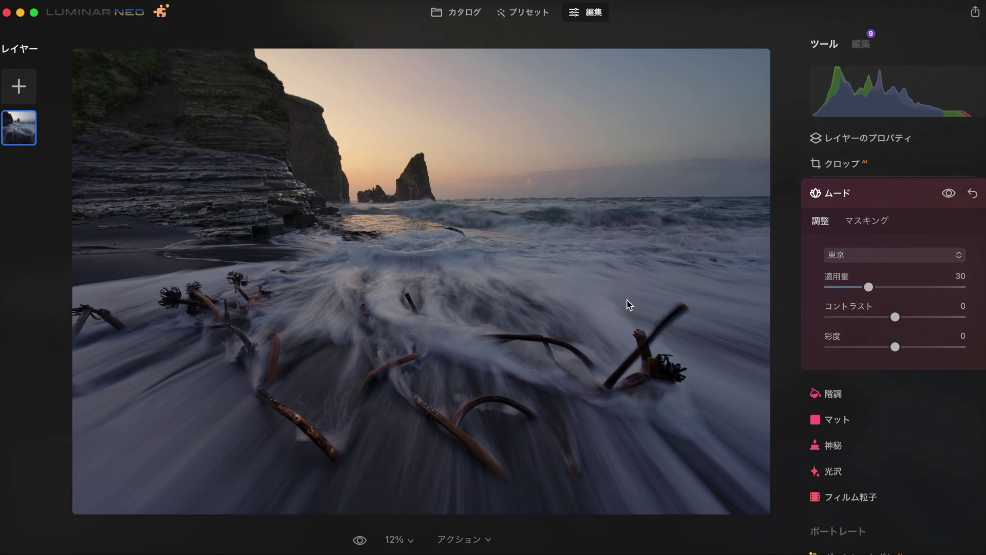
pyautogui.click(831, 193)
# Expand the Matte (マット) effect and set its amount to 14.
pyautogui.scroll(-3, 830, 266)
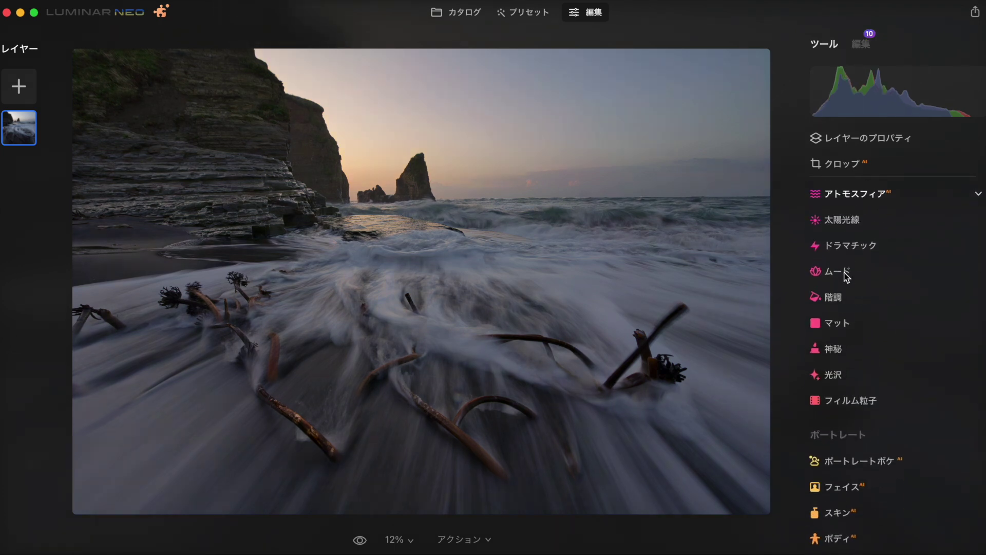
pyautogui.scroll(-2, 846, 277)
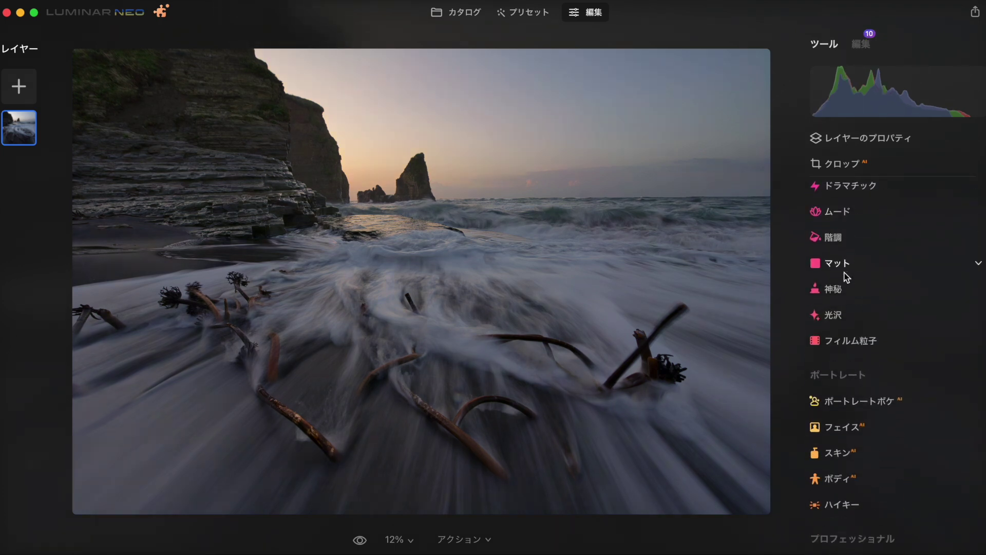
pyautogui.click(837, 264)
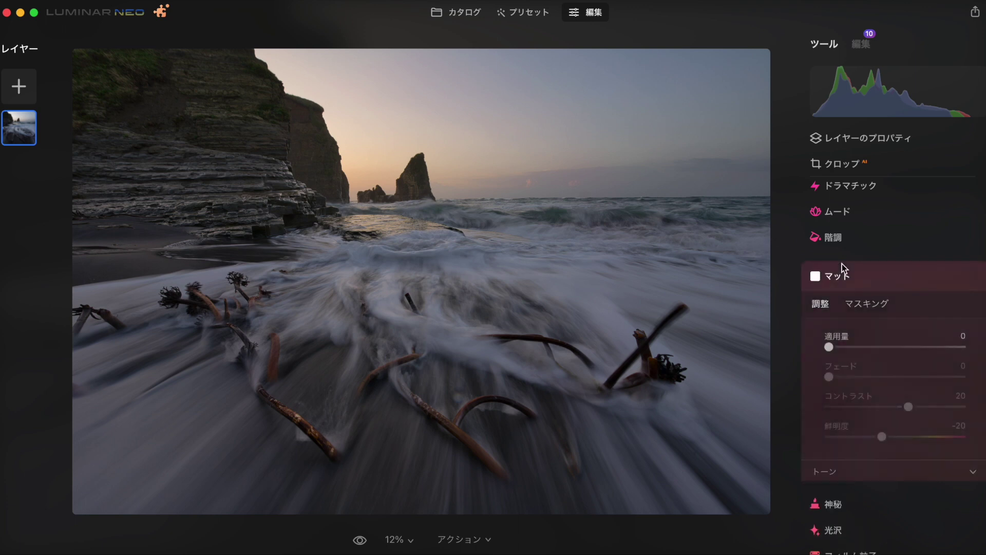
pyautogui.scroll(-3, 855, 358)
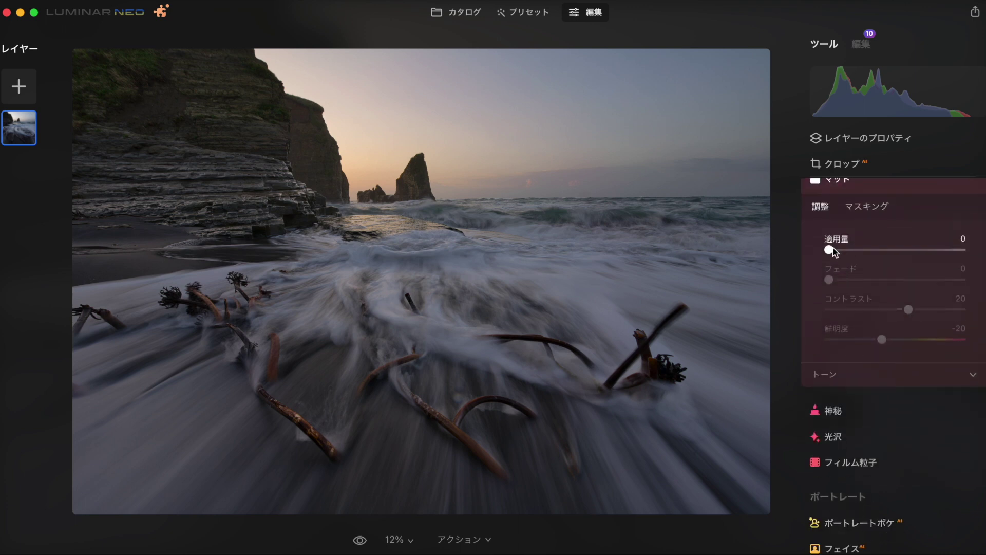
pyautogui.moveTo(829, 280)
pyautogui.mouseDown()
pyautogui.moveTo(879, 282)
pyautogui.moveTo(850, 279)
pyautogui.moveTo(870, 280)
pyautogui.mouseUp()
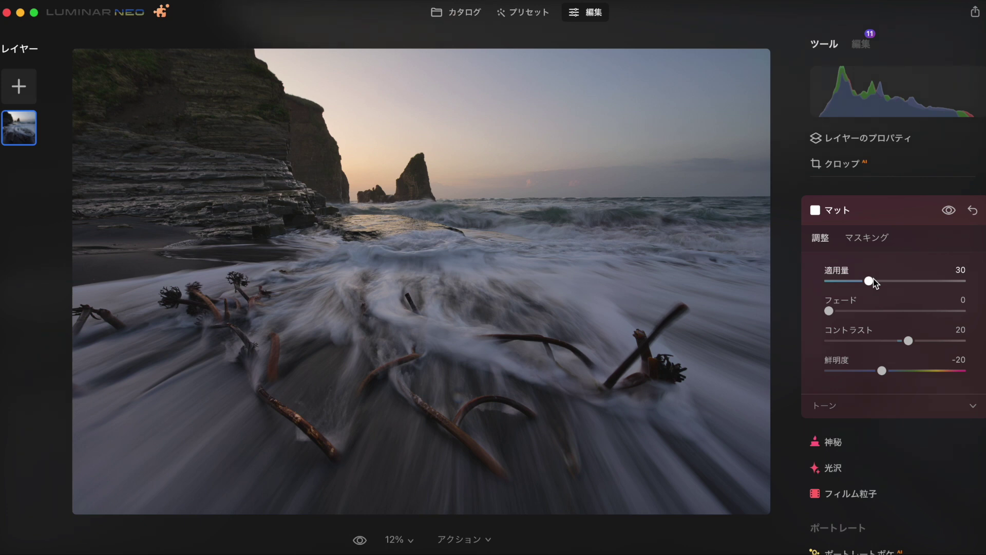
pyautogui.moveTo(871, 284)
pyautogui.mouseDown()
pyautogui.moveTo(912, 297)
pyautogui.moveTo(873, 304)
pyautogui.moveTo(890, 308)
pyautogui.moveTo(824, 303)
pyautogui.moveTo(905, 301)
pyautogui.moveTo(849, 289)
pyautogui.moveTo(878, 294)
pyautogui.moveTo(896, 278)
pyautogui.moveTo(822, 272)
pyautogui.mouseUp()
# Apply Mystical at about 60, compare it on and off, then return its amount to 0.
pyautogui.scroll(-3, 830, 282)
pyautogui.click(832, 284)
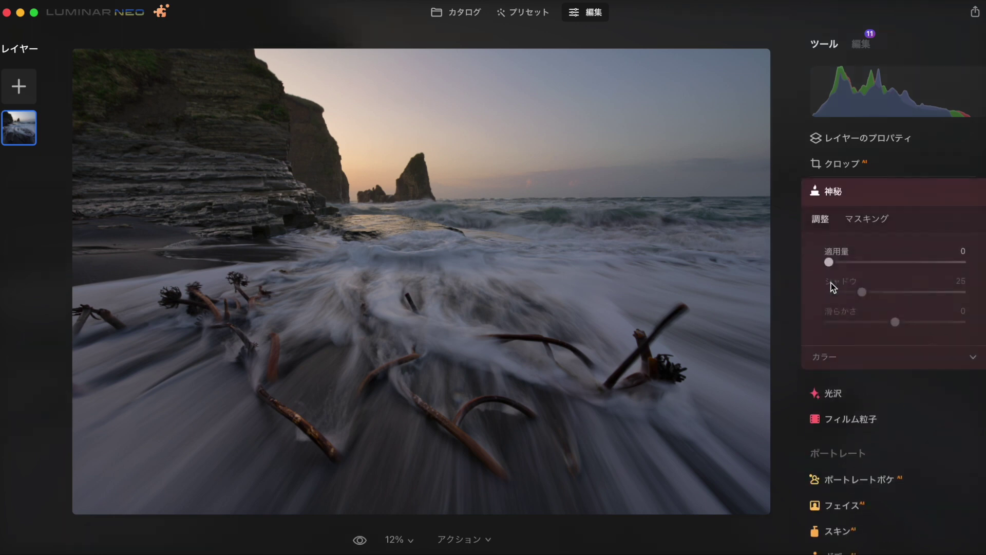
pyautogui.moveTo(870, 266); pyautogui.dragTo(909, 264)
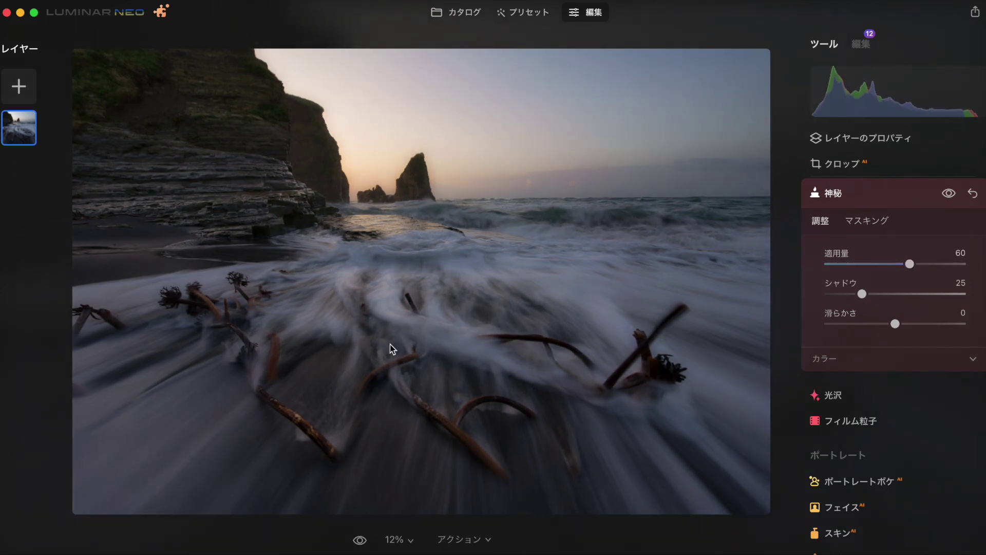
pyautogui.click(950, 193)
pyautogui.click(950, 194)
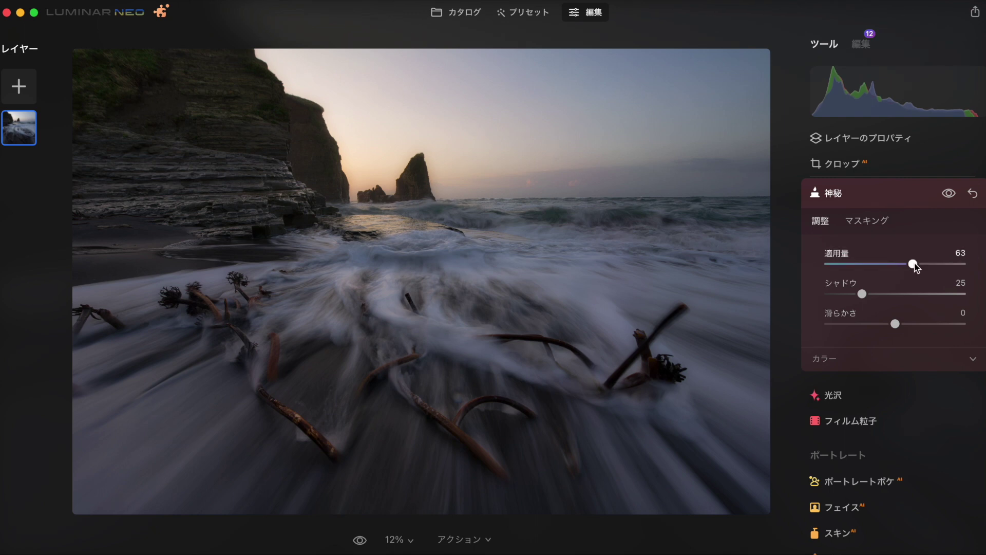
pyautogui.moveTo(910, 263); pyautogui.dragTo(822, 263)
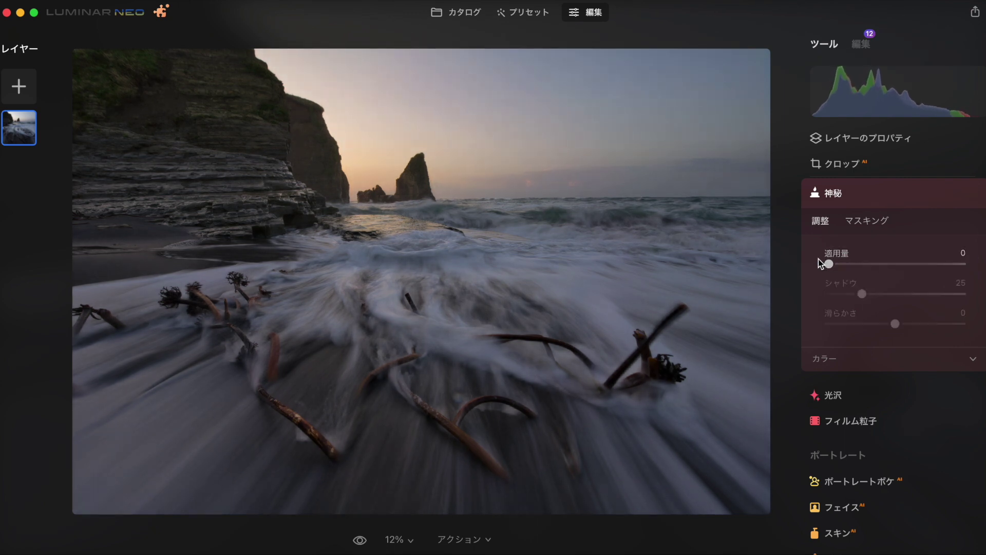
# Set the Glow type to Orton Effect with amount 43.
pyautogui.scroll(-3, 853, 333)
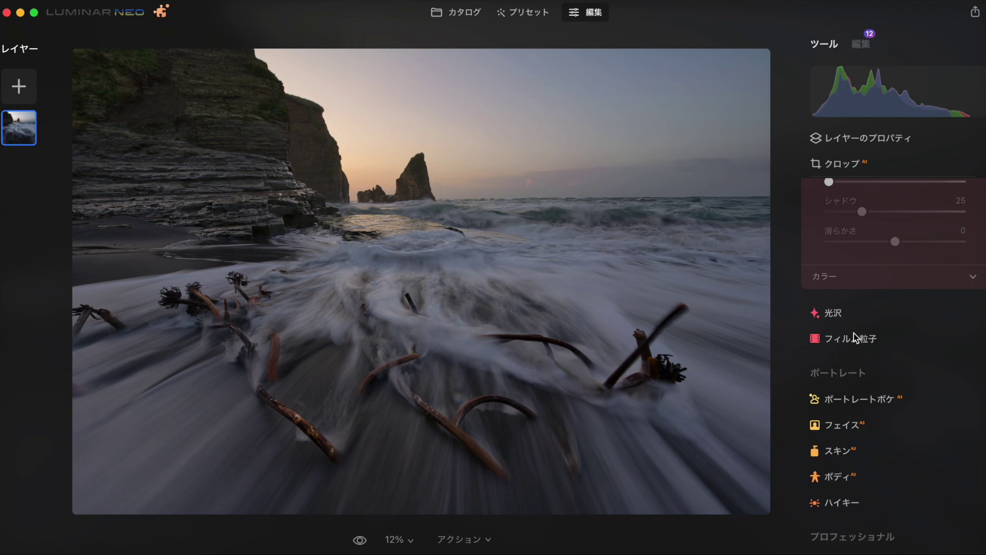
pyautogui.click(833, 314)
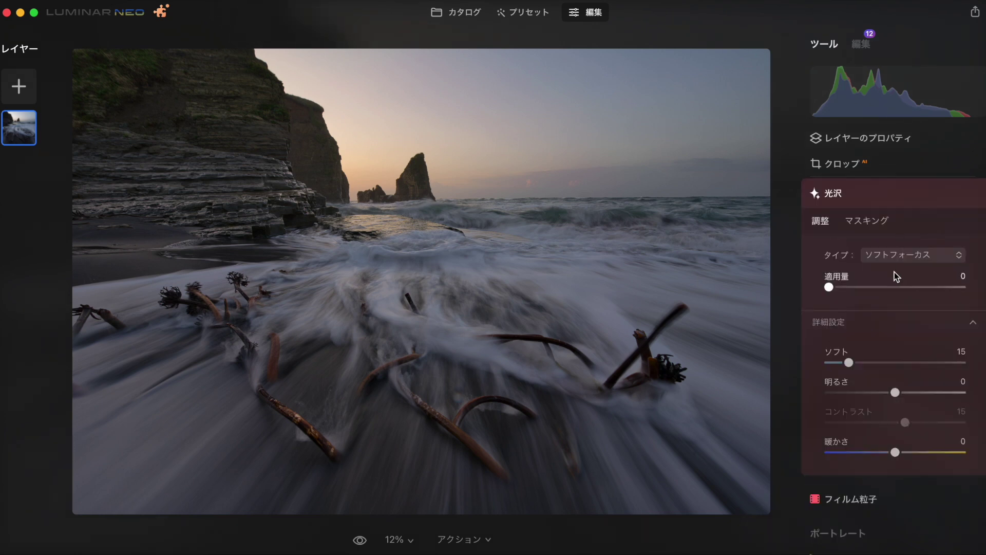
pyautogui.click(891, 257)
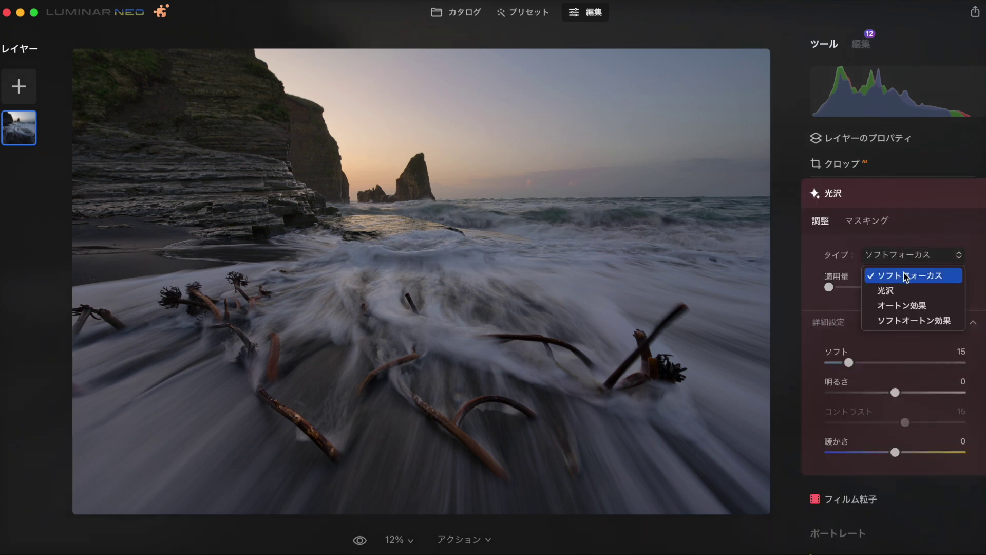
pyautogui.click(923, 307)
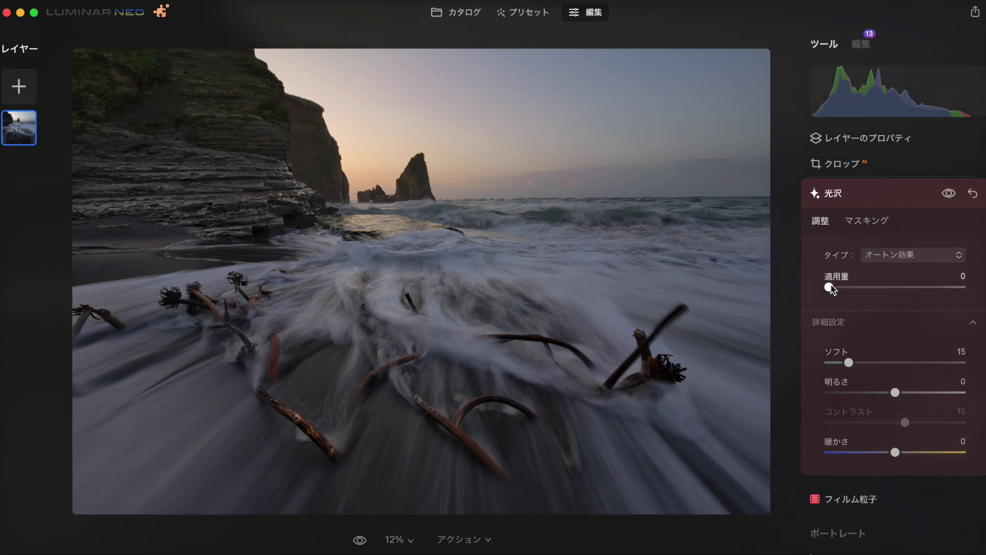
pyautogui.moveTo(830, 287)
pyautogui.mouseDown()
pyautogui.moveTo(895, 286)
pyautogui.moveTo(796, 291)
pyautogui.mouseUp()
# Open the torii sunrise photo from the catalog and add an Orton Effect glow at about 33.
pyautogui.click(446, 16)
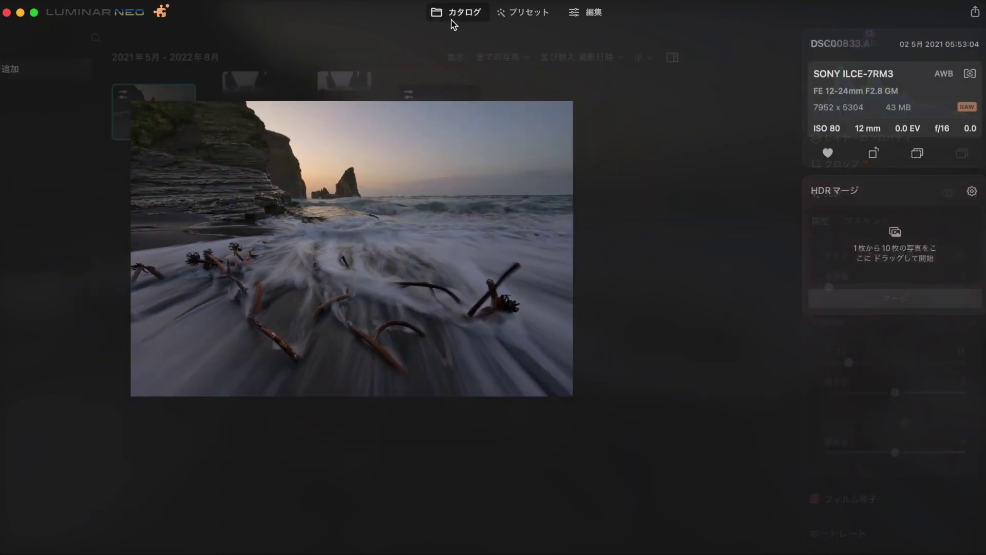
pyautogui.doubleClick(534, 111)
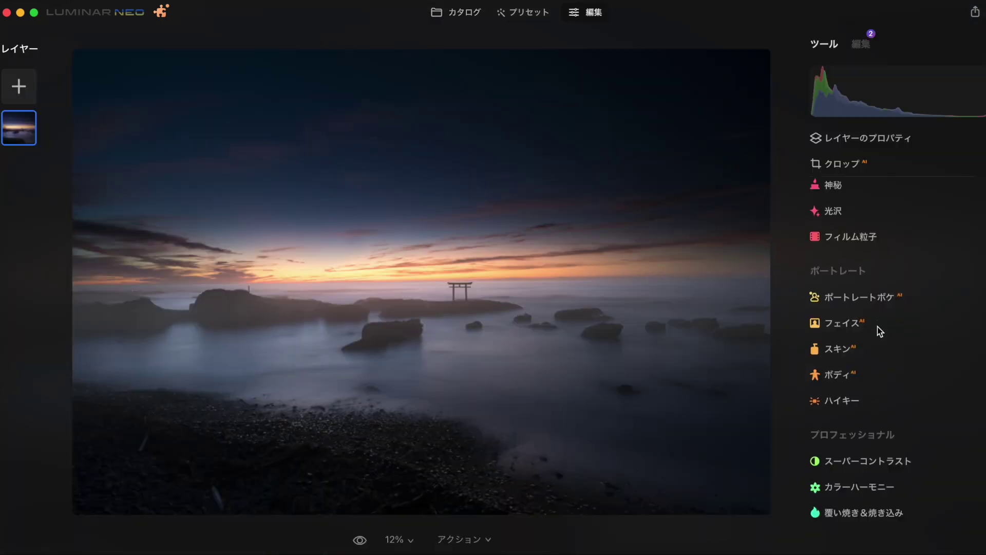
pyautogui.scroll(5, 873, 264)
pyautogui.scroll(4, 820, 332)
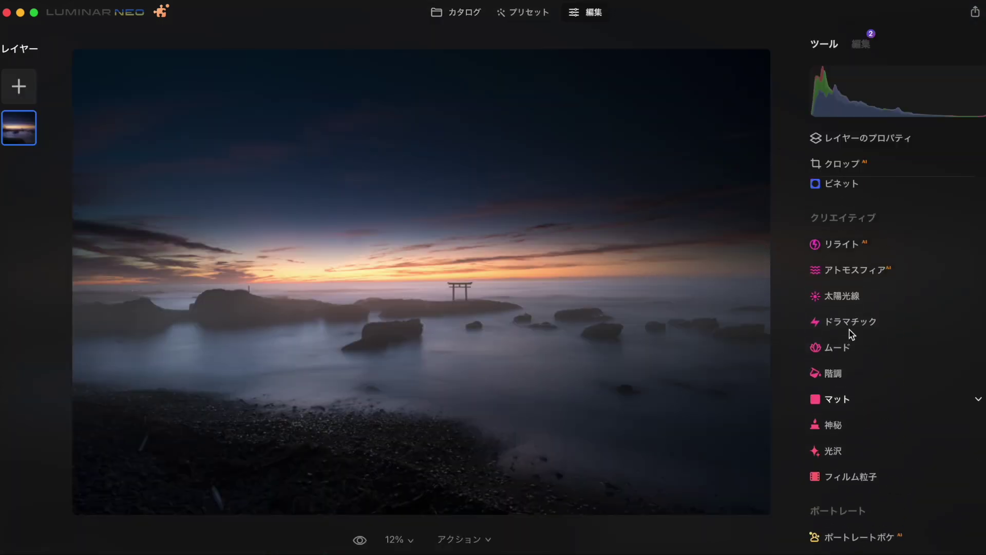
pyautogui.click(837, 475)
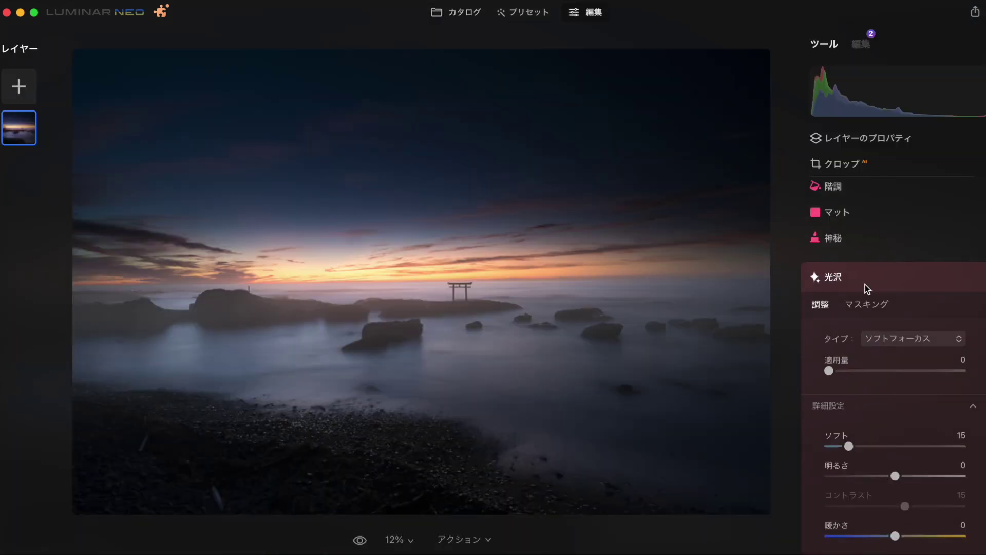
pyautogui.click(897, 275)
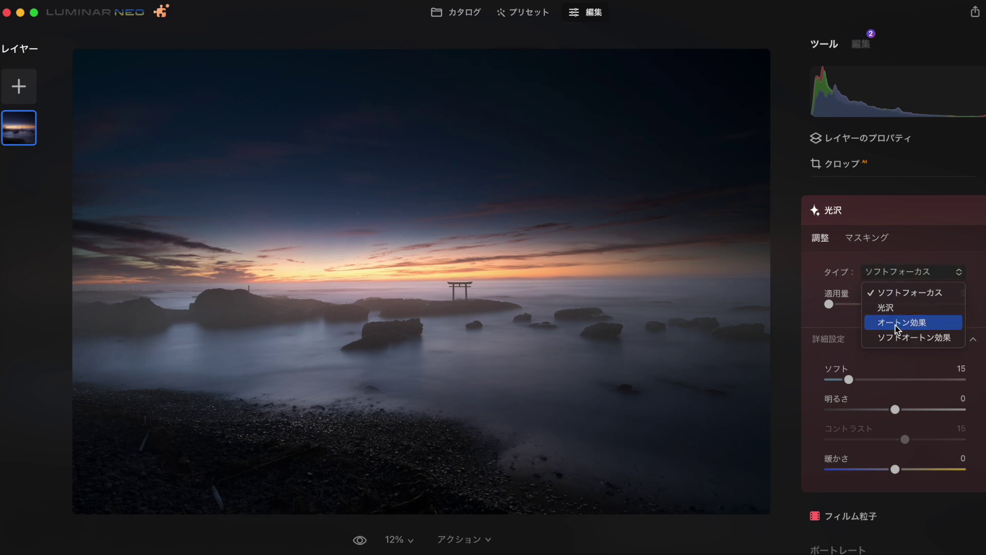
pyautogui.click(908, 322)
pyautogui.moveTo(829, 304); pyautogui.dragTo(876, 303)
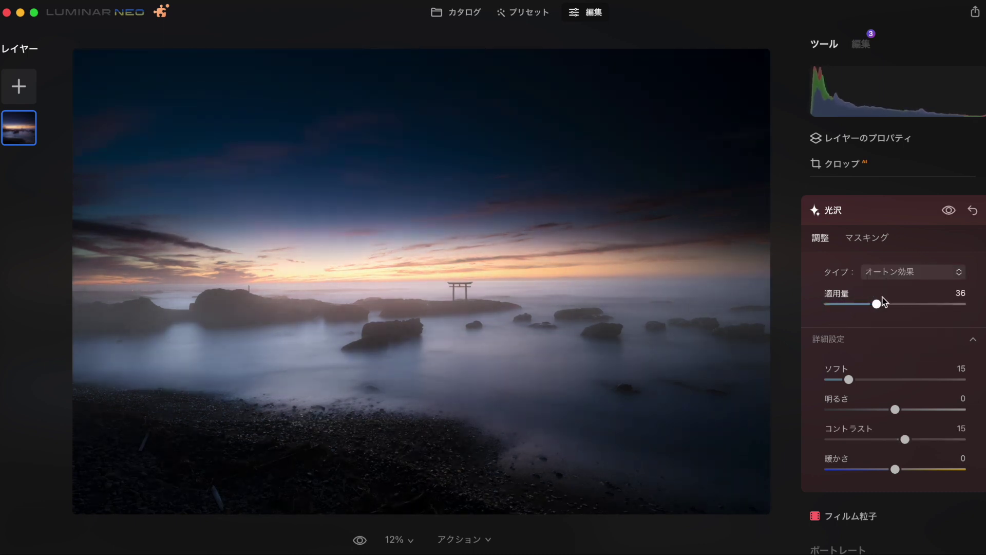
# Delete the Atmosphere edit from the torii photo's Edits list.
pyautogui.scroll(5, 854, 258)
pyautogui.scroll(3, 855, 260)
pyautogui.scroll(2, 854, 265)
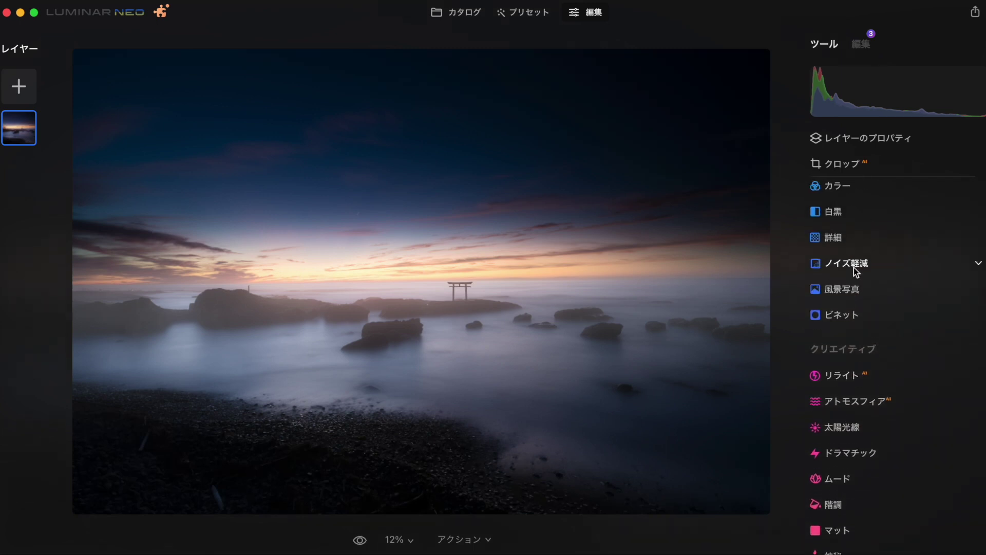
pyautogui.scroll(2, 854, 267)
pyautogui.click(860, 44)
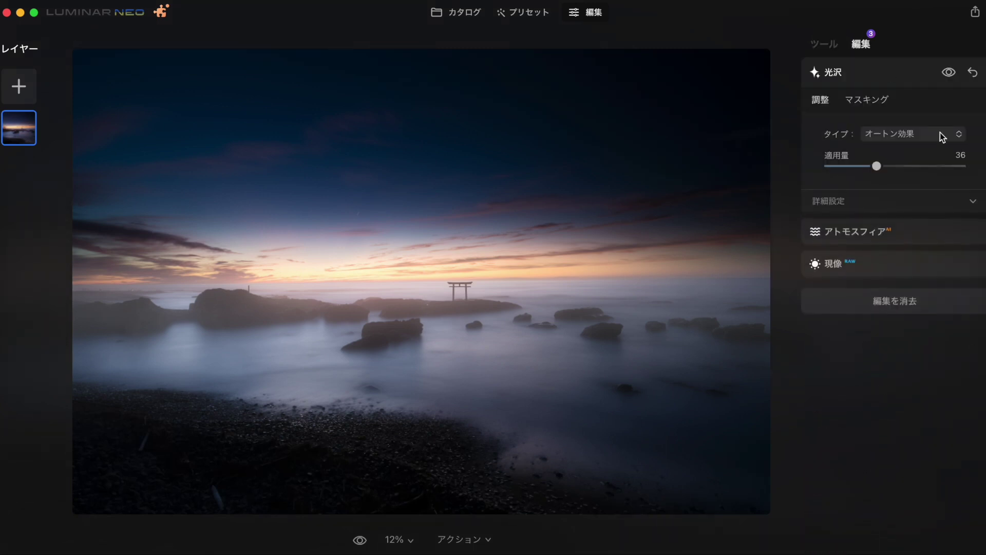
pyautogui.click(972, 239)
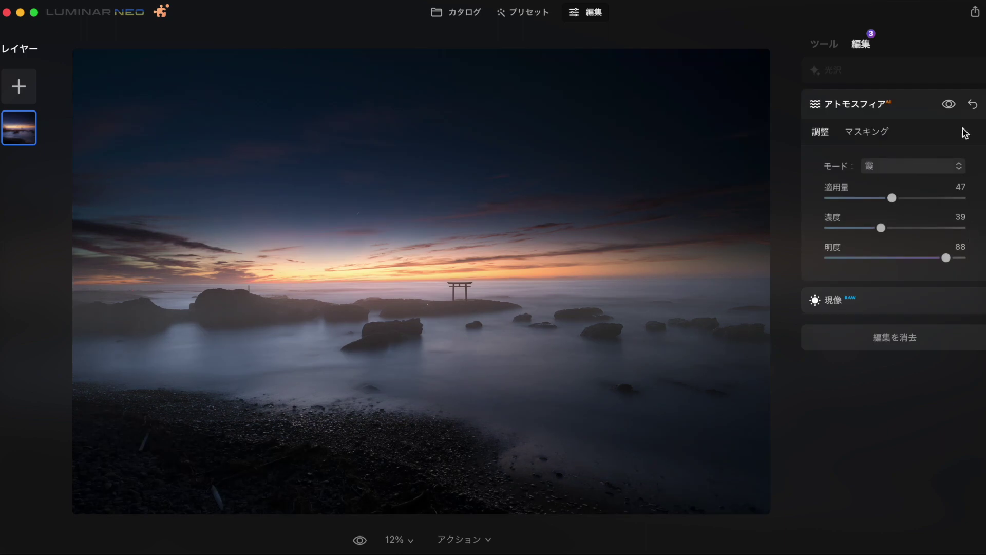
pyautogui.click(972, 104)
pyautogui.click(972, 105)
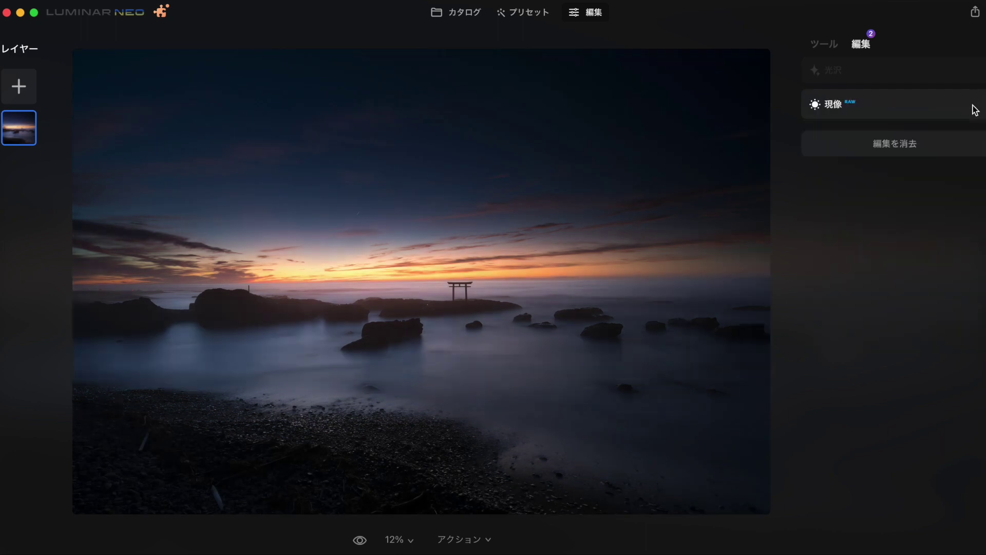
# Try Orton glow amounts around 35 and 70, then reset it to the default 50.
pyautogui.click(830, 74)
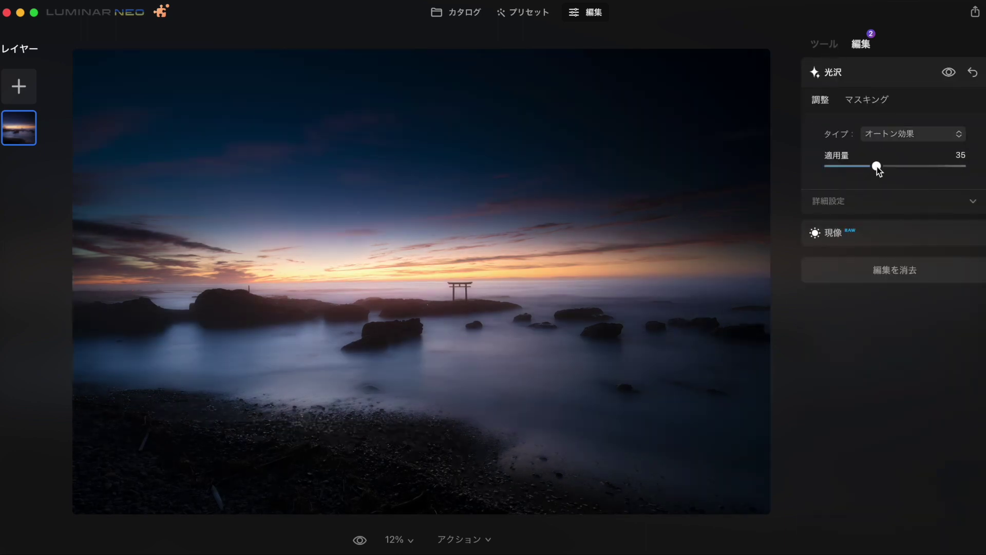
pyautogui.moveTo(877, 166); pyautogui.dragTo(914, 167)
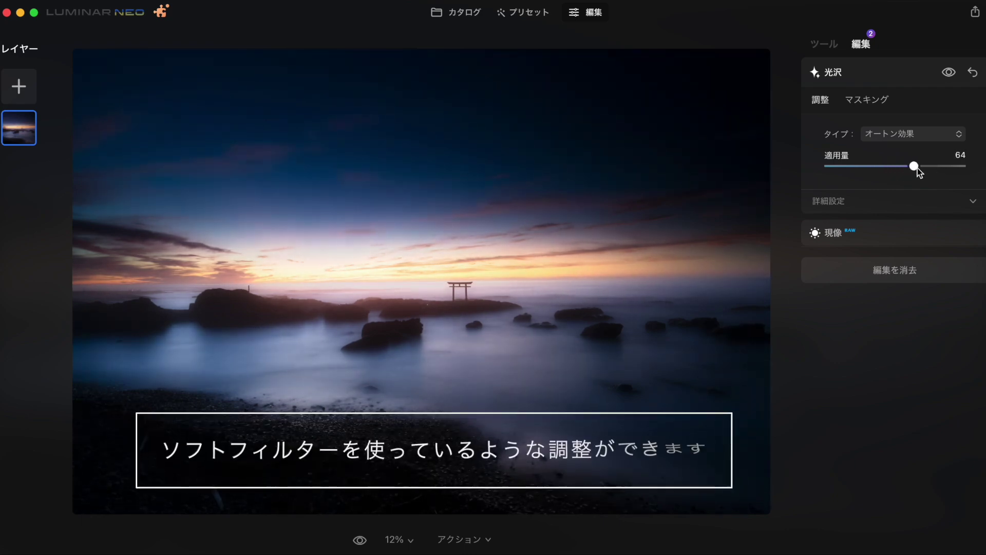
pyautogui.moveTo(918, 169)
pyautogui.mouseDown()
pyautogui.moveTo(891, 170)
pyautogui.moveTo(930, 170)
pyautogui.moveTo(806, 172)
pyautogui.mouseUp()
pyautogui.doubleClick(825, 166)
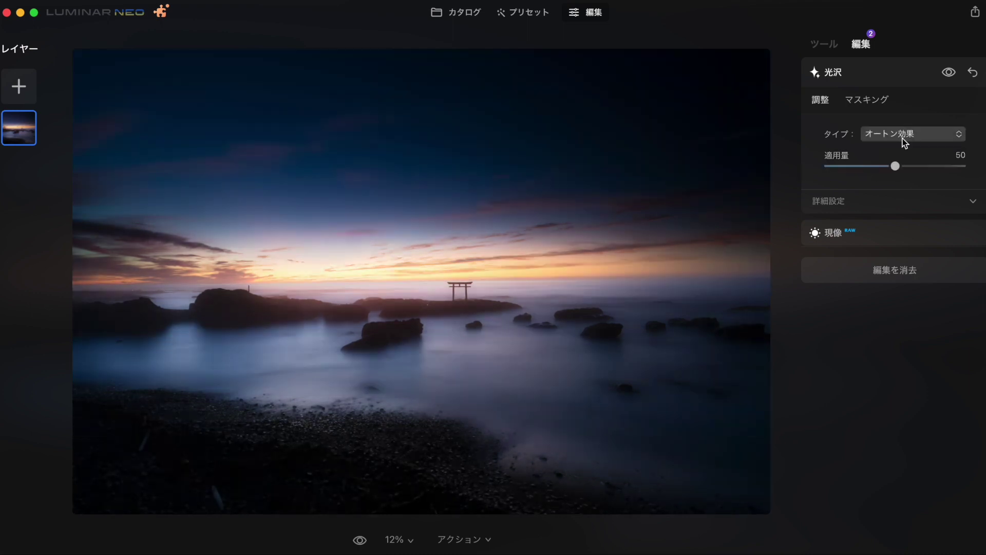
# Preview the Soft Focus and Soft Orton glow types, then settle on Orton Effect at about 52.
pyautogui.click(904, 143)
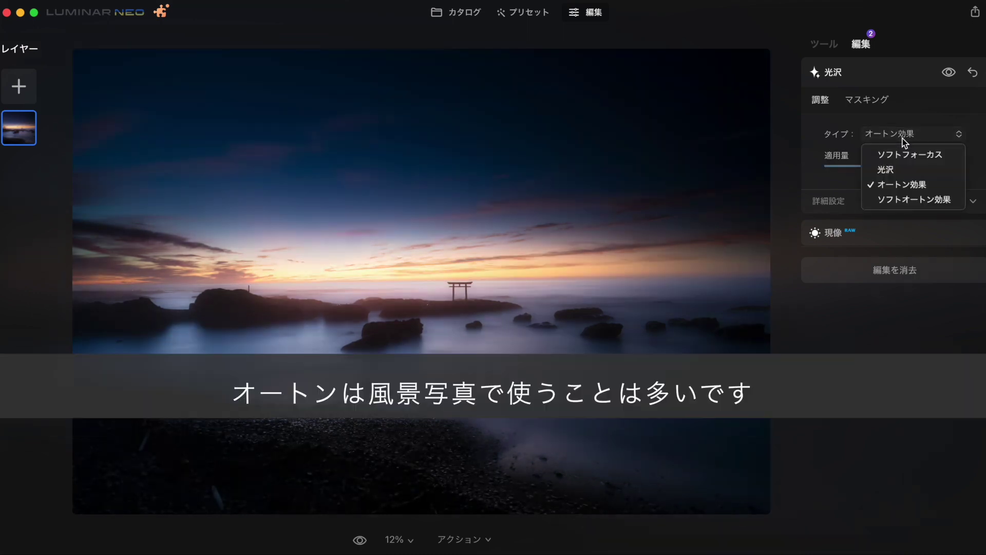
pyautogui.click(907, 154)
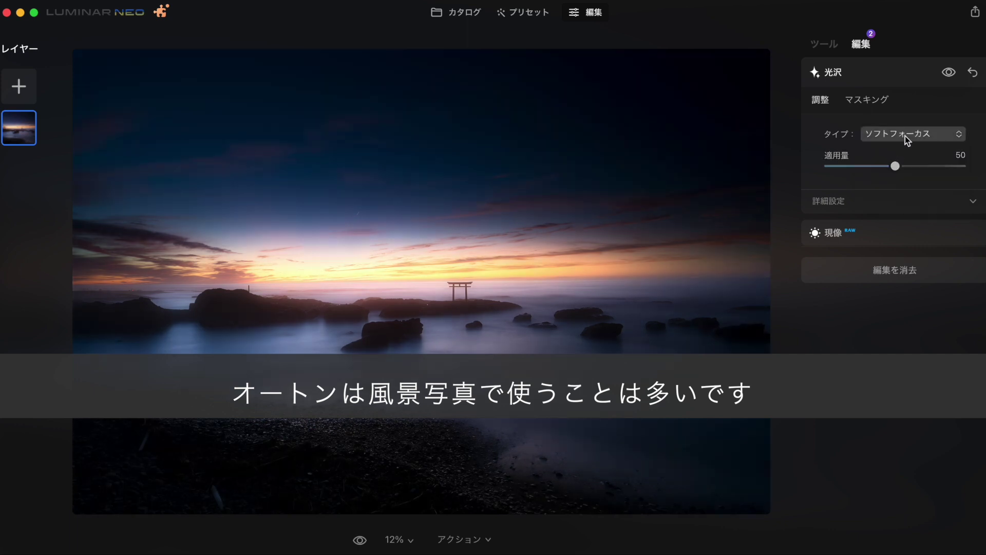
pyautogui.click(905, 135)
pyautogui.click(908, 198)
pyautogui.click(901, 135)
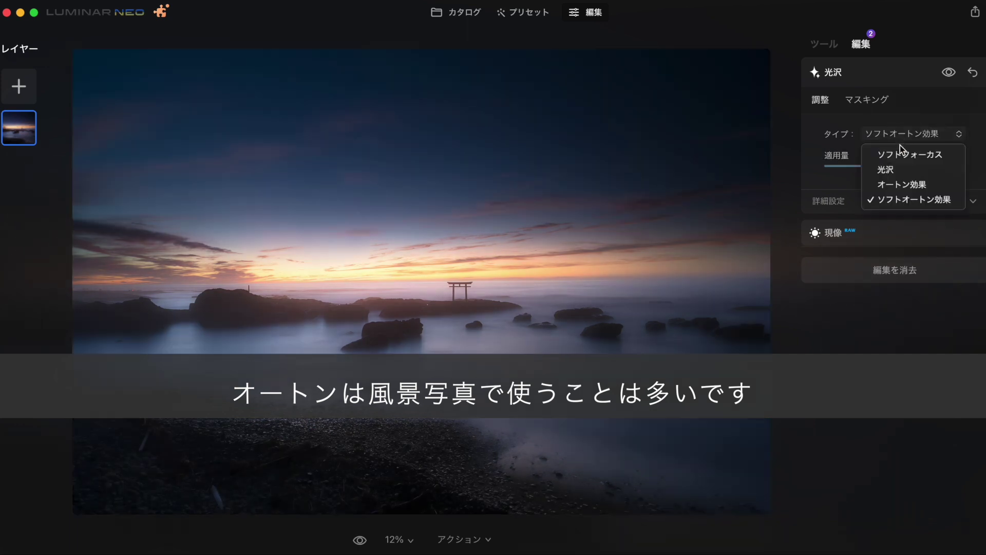
pyautogui.click(900, 184)
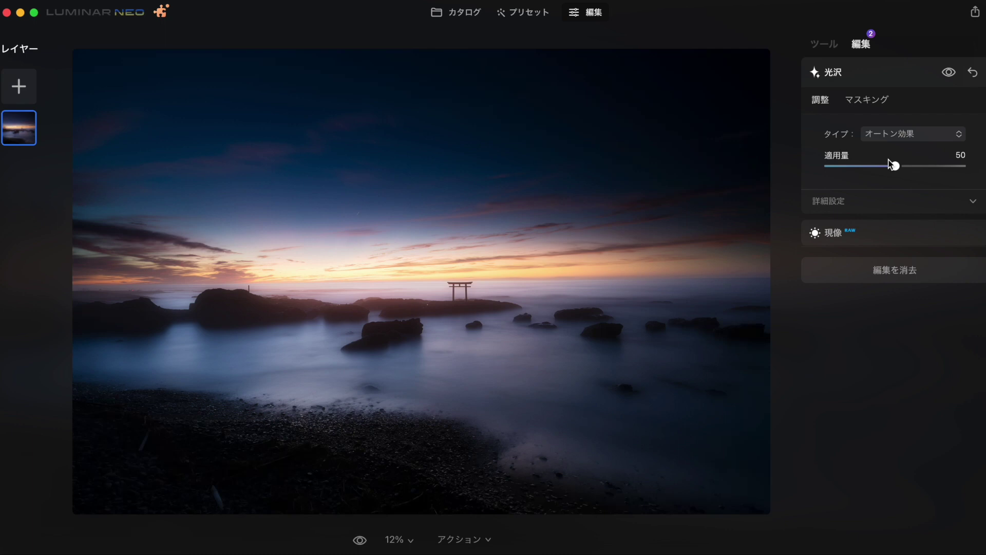
pyautogui.moveTo(896, 167); pyautogui.dragTo(898, 165)
# Return to the full tool list and scroll through Skylum's Portrait Bokeh AI page.
pyautogui.click(825, 45)
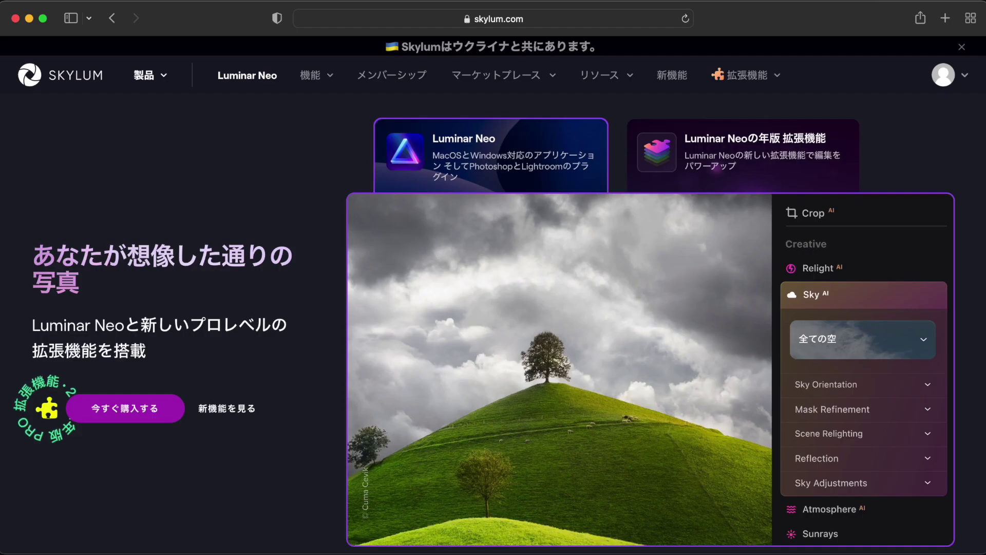
pyautogui.scroll(1, 393, 266)
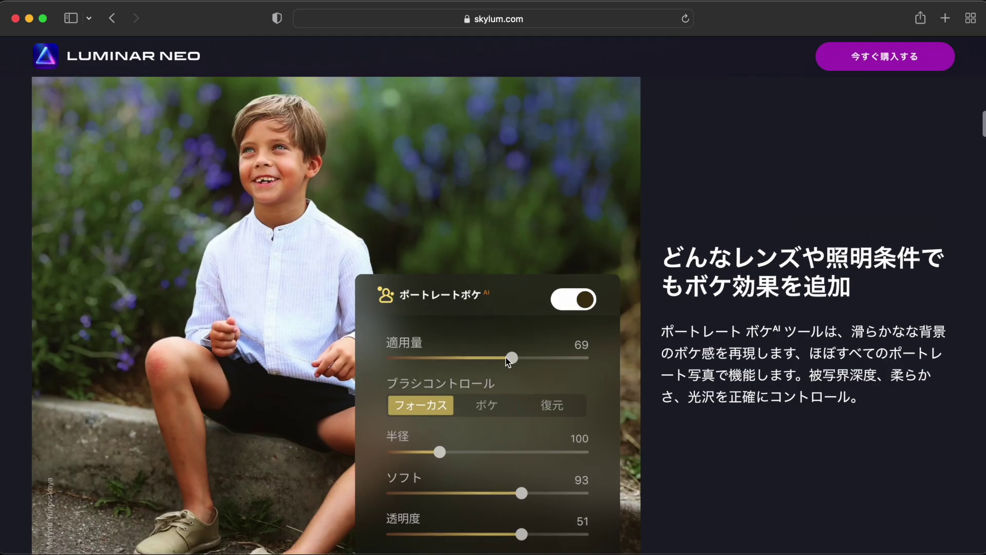
pyautogui.scroll(-1, 474, 357)
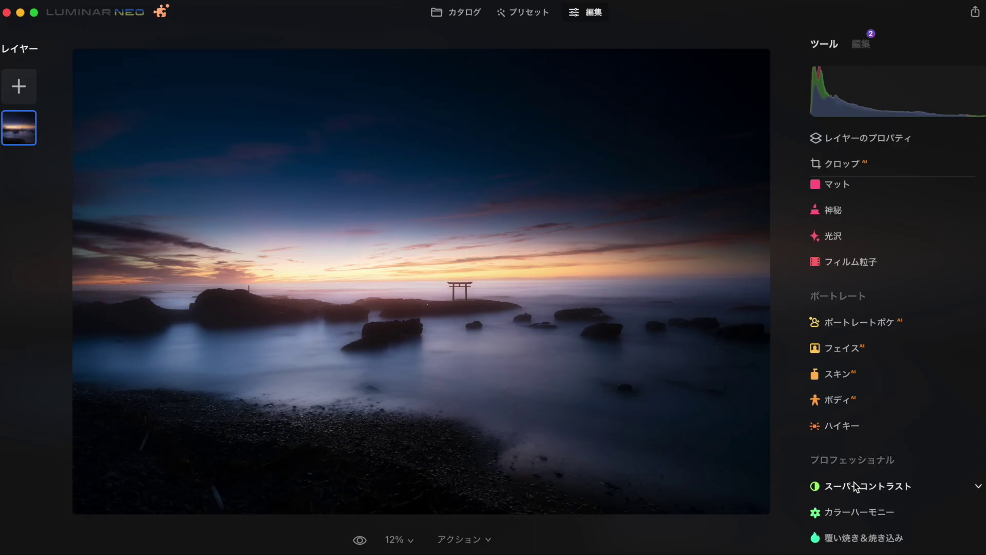
# Set Super Contrast to highlight contrast 100, midtone contrast 51 and shadow contrast 77.
pyautogui.click(854, 485)
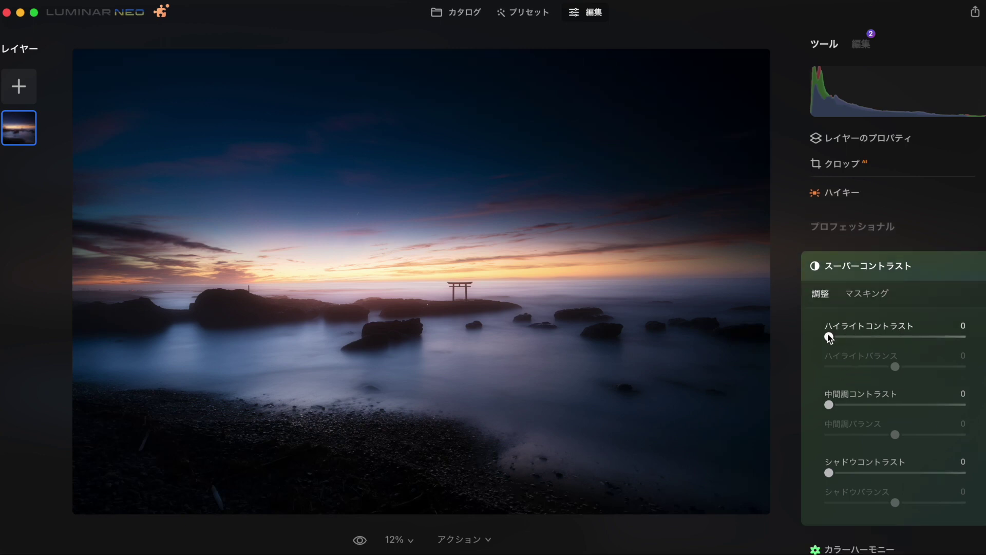
pyautogui.moveTo(829, 337)
pyautogui.mouseDown()
pyautogui.moveTo(924, 336)
pyautogui.moveTo(818, 347)
pyautogui.moveTo(884, 337)
pyautogui.mouseUp()
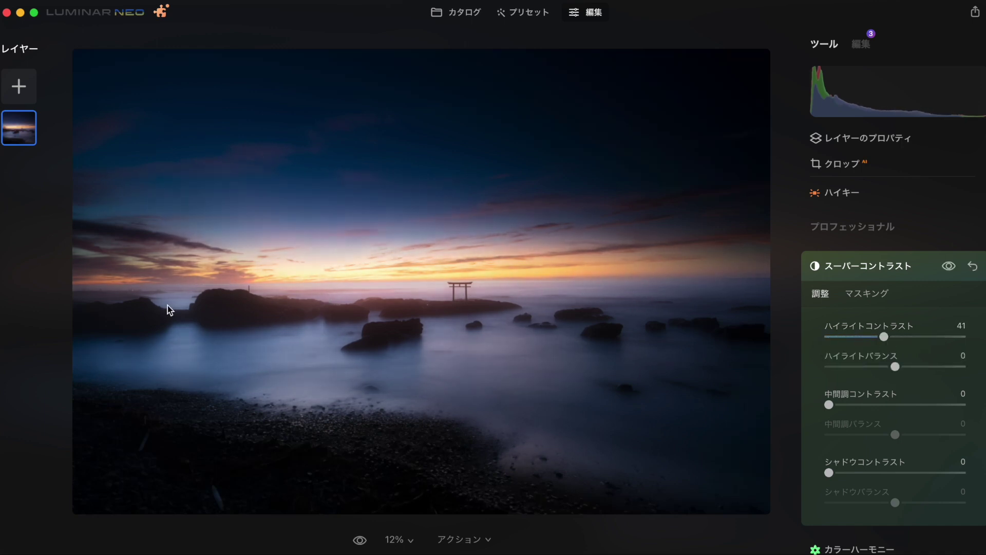
pyautogui.moveTo(884, 337); pyautogui.dragTo(984, 329)
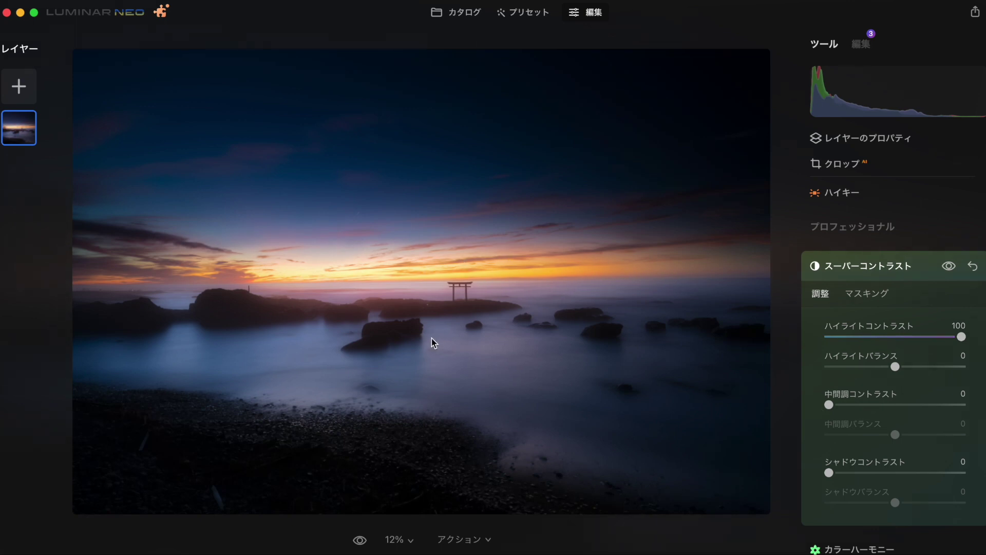
pyautogui.moveTo(829, 404); pyautogui.dragTo(896, 405)
pyautogui.moveTo(829, 473); pyautogui.dragTo(931, 472)
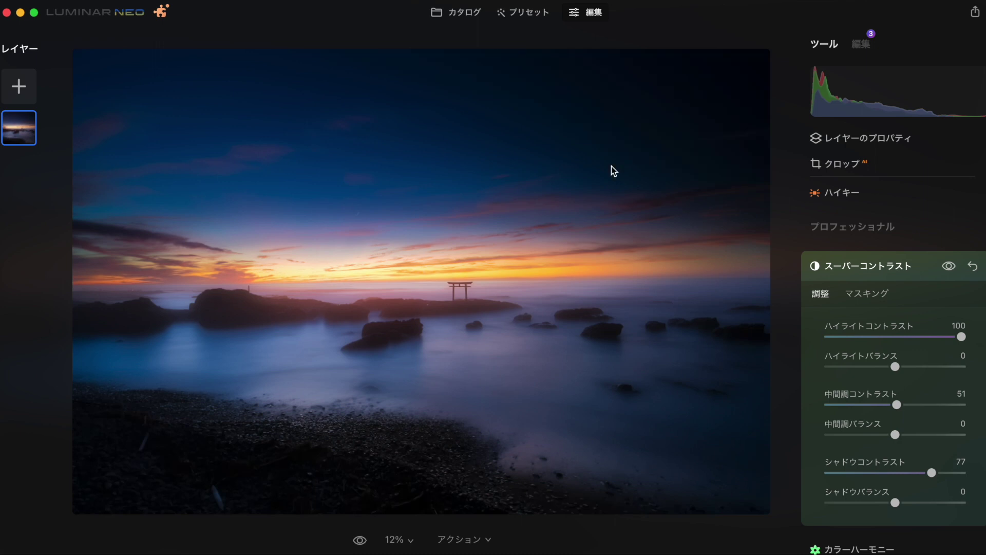
# Open Color Harmony and lower its brilliance to -28.
pyautogui.scroll(-2, 872, 462)
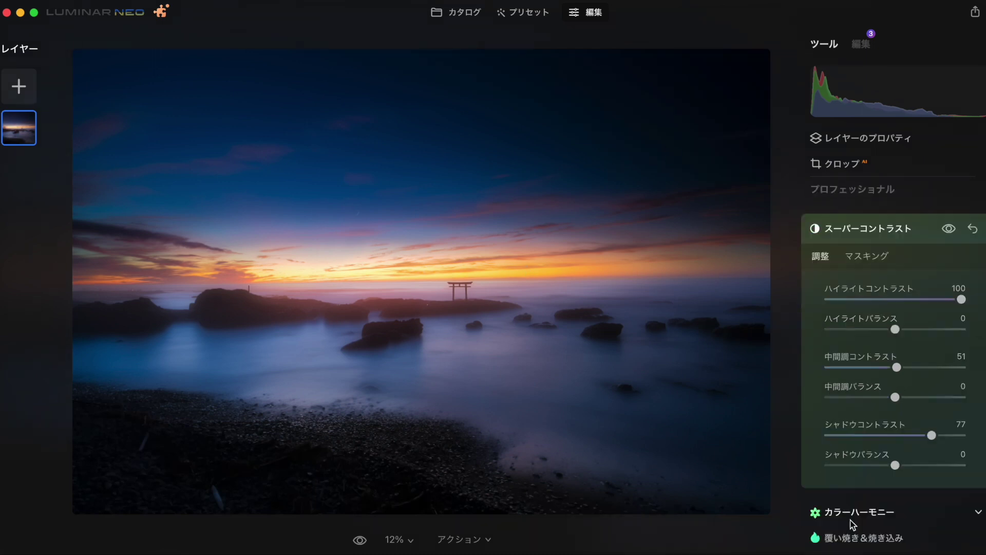
pyautogui.click(859, 512)
pyautogui.scroll(-2, 877, 291)
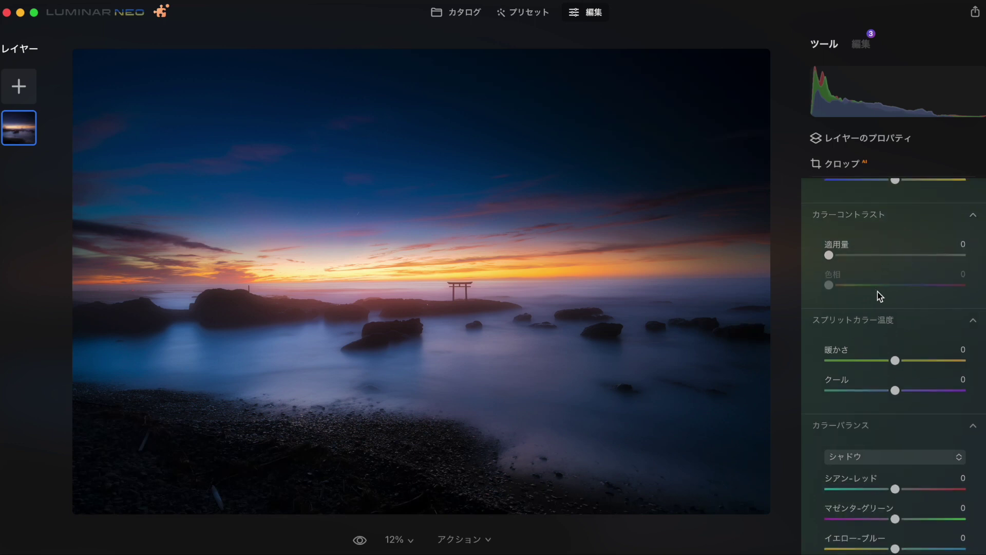
pyautogui.scroll(3, 879, 296)
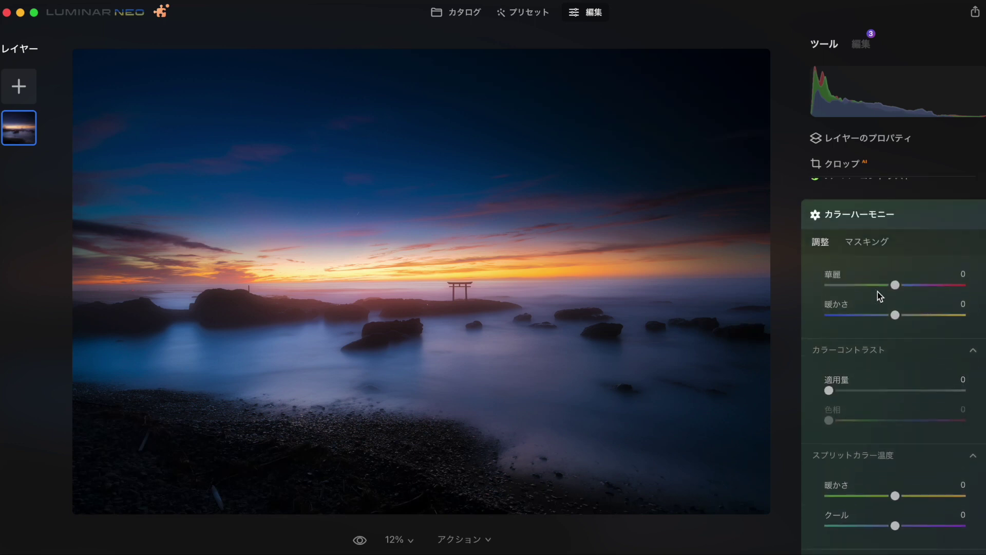
pyautogui.moveTo(880, 263); pyautogui.dragTo(876, 264)
pyautogui.moveTo(874, 263)
pyautogui.mouseDown()
pyautogui.moveTo(907, 296)
pyautogui.moveTo(864, 293)
pyautogui.moveTo(929, 294)
pyautogui.mouseUp()
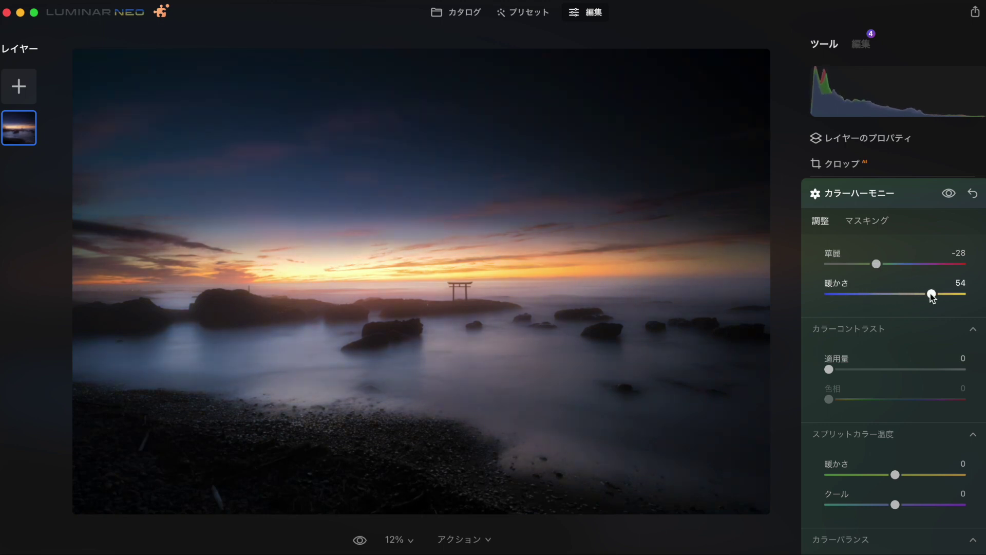
# Set split color warmth to Warm 9 and Cool 9, then scroll back to the tool list.
pyautogui.scroll(-5, 871, 298)
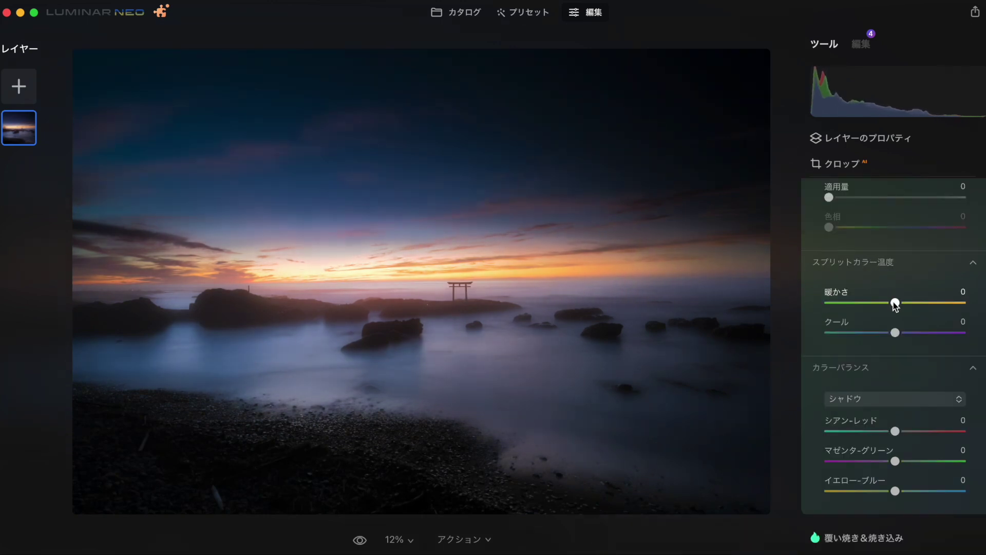
pyautogui.moveTo(894, 303)
pyautogui.mouseDown()
pyautogui.moveTo(883, 301)
pyautogui.moveTo(917, 304)
pyautogui.moveTo(863, 303)
pyautogui.moveTo(918, 302)
pyautogui.moveTo(891, 303)
pyautogui.moveTo(876, 334)
pyautogui.moveTo(914, 334)
pyautogui.moveTo(890, 334)
pyautogui.moveTo(904, 335)
pyautogui.mouseUp()
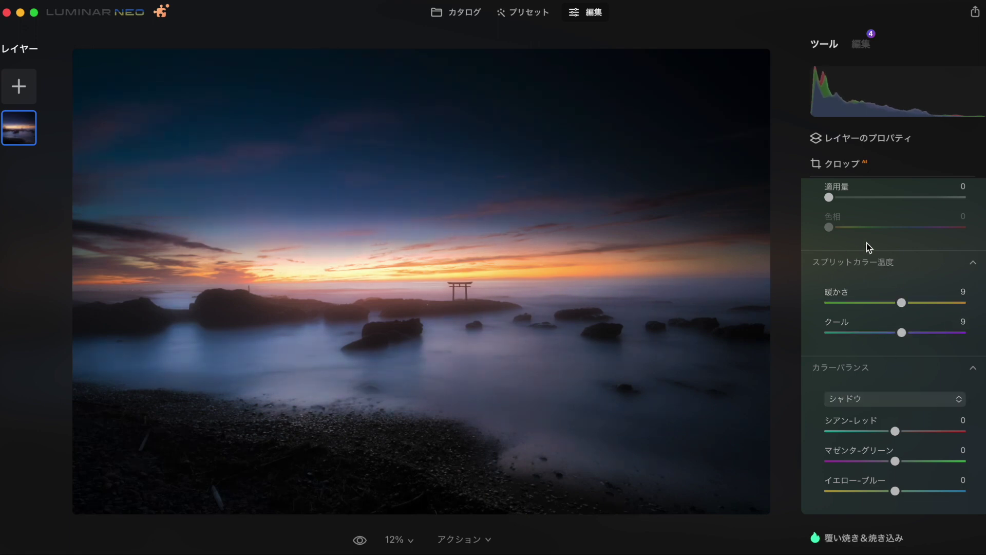
pyautogui.scroll(2, 866, 242)
pyautogui.scroll(2, 867, 242)
pyautogui.scroll(2, 867, 242)
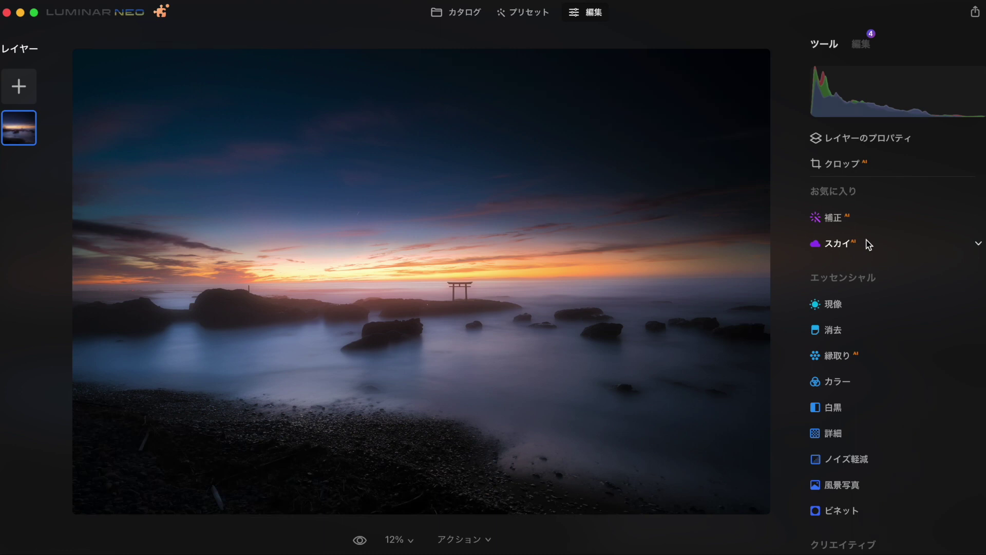
# Scroll down and view the masking options for Color Harmony.
pyautogui.scroll(-5, 868, 246)
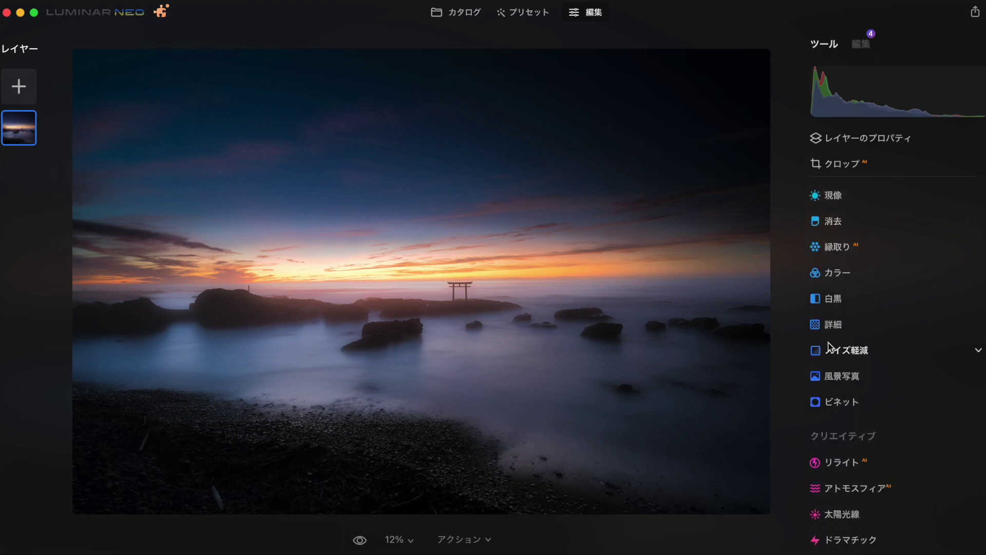
pyautogui.scroll(-6, 828, 347)
pyautogui.scroll(-7, 828, 347)
pyautogui.scroll(-2, 829, 346)
pyautogui.scroll(-9, 828, 346)
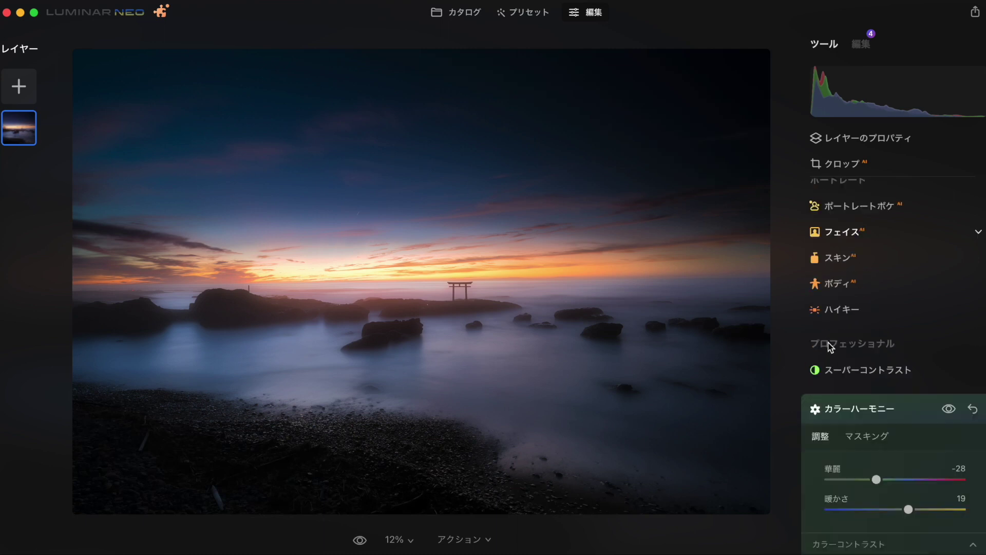
pyautogui.scroll(-5, 828, 347)
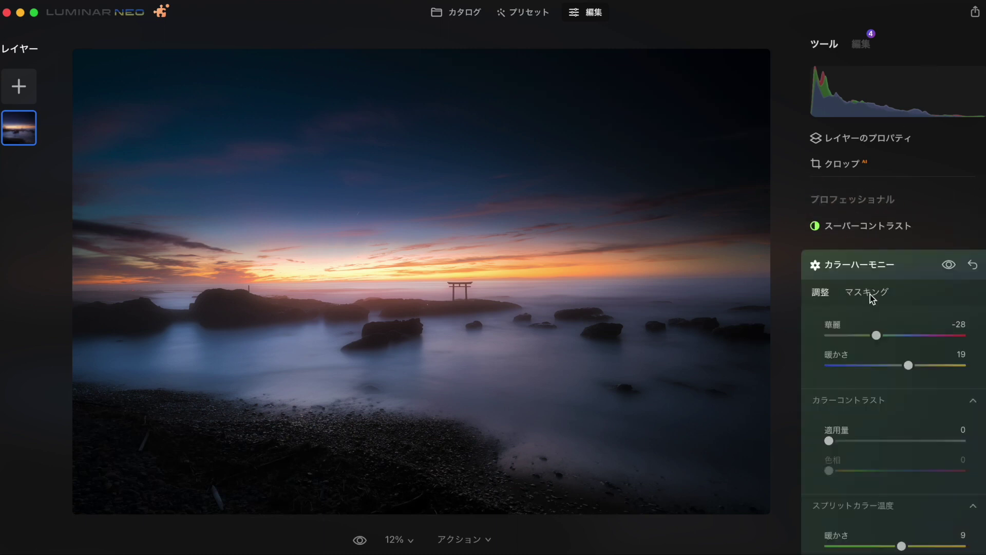
pyautogui.click(870, 294)
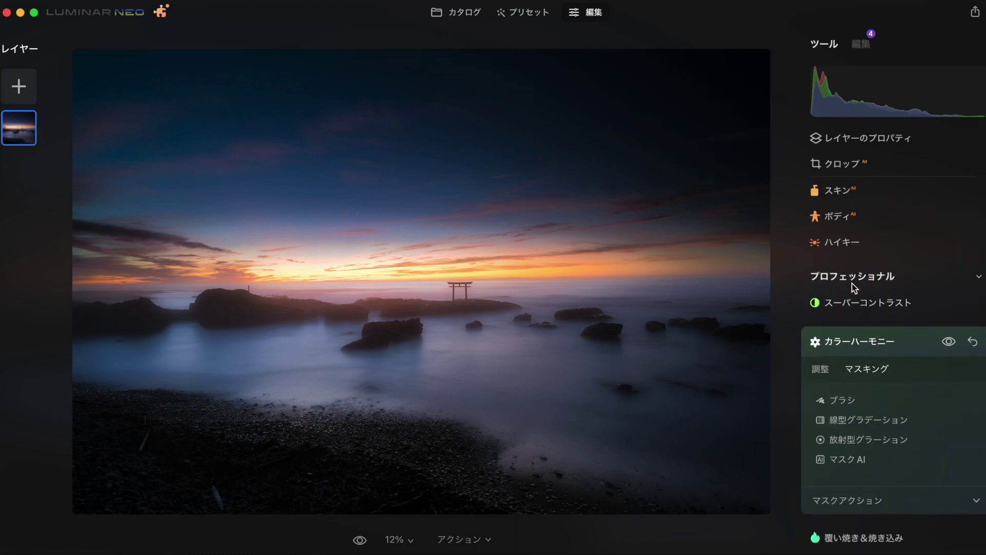
# Open Develop's Masking options and start a Mask AI analysis.
pyautogui.scroll(5, 861, 313)
pyautogui.scroll(15, 861, 313)
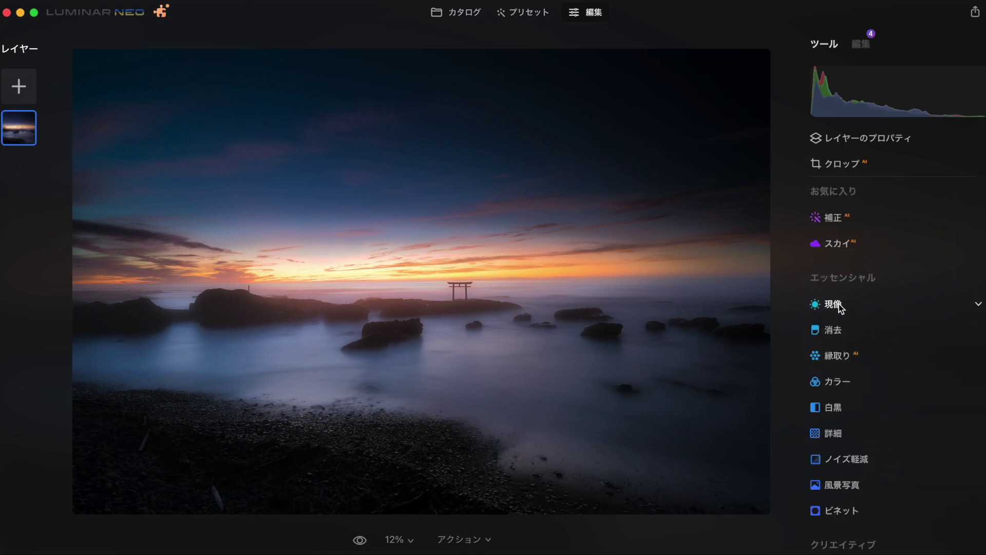
pyautogui.click(839, 304)
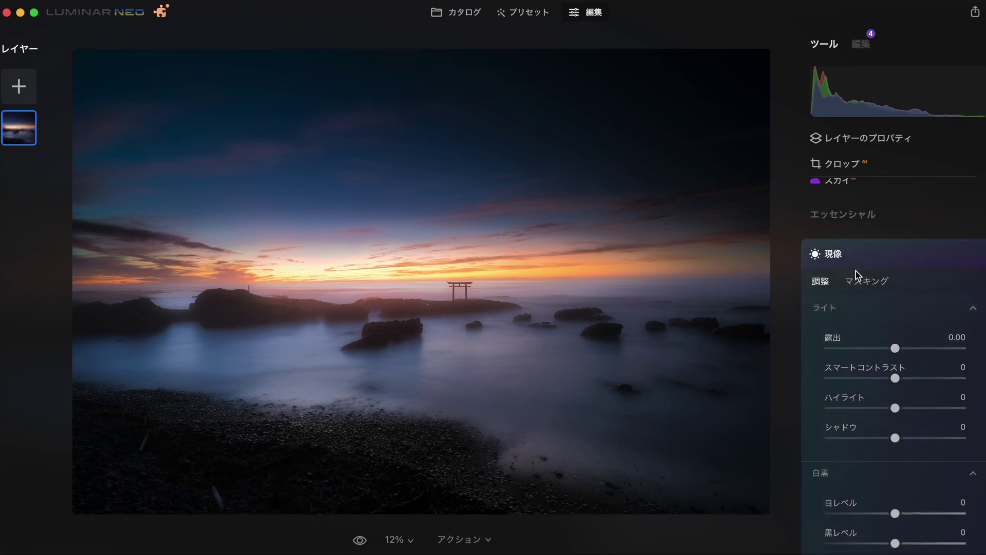
pyautogui.click(856, 271)
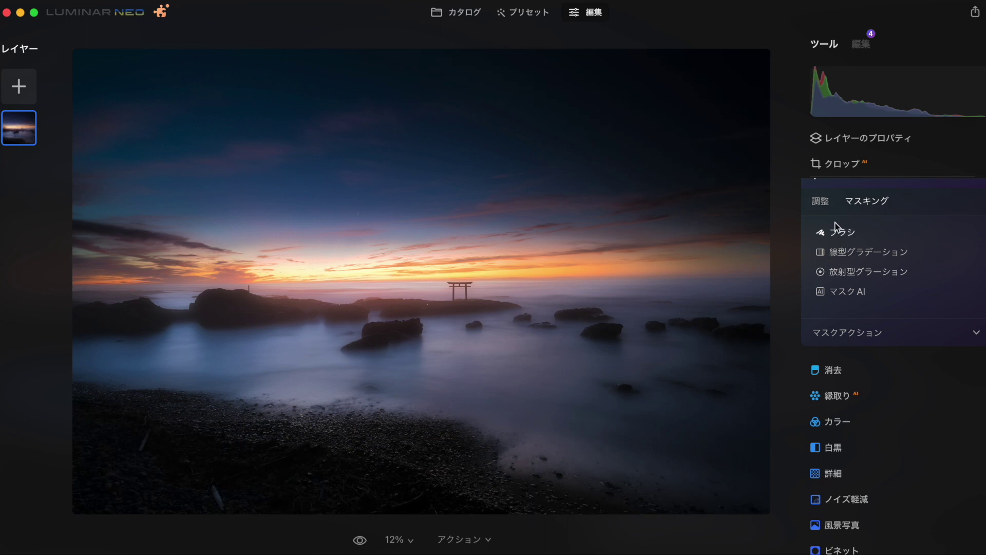
pyautogui.click(848, 294)
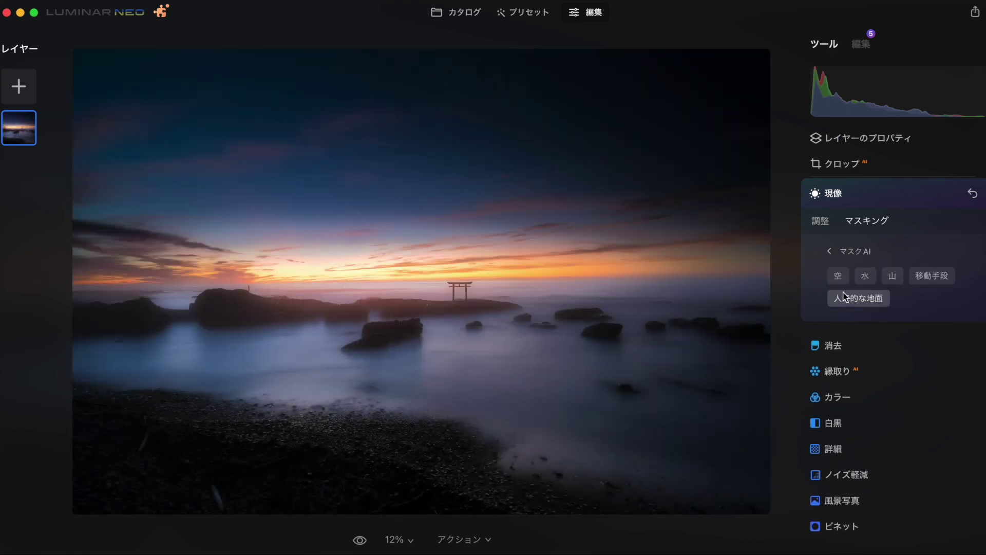
# Limit the Develop mask to Sky after briefly trying Water.
pyautogui.click(837, 278)
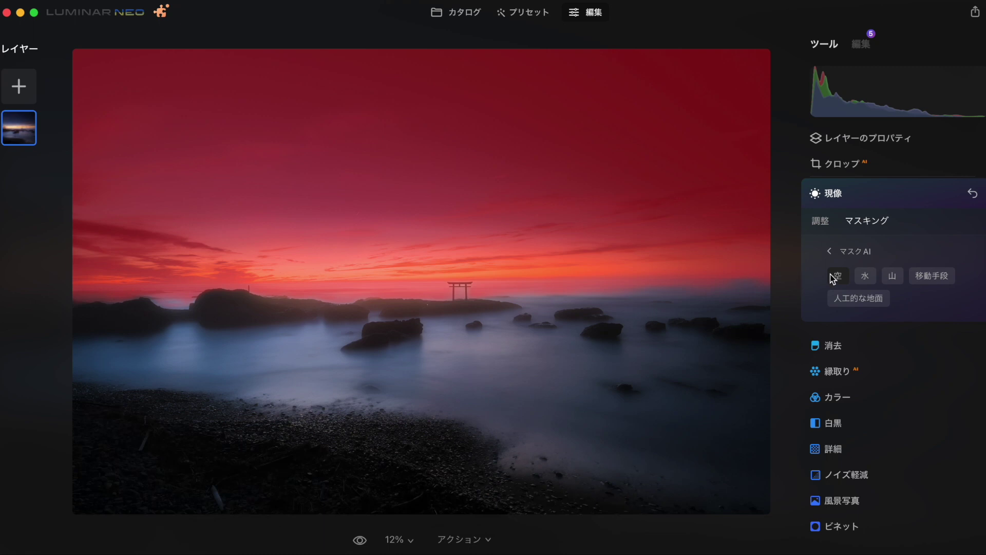
pyautogui.click(868, 279)
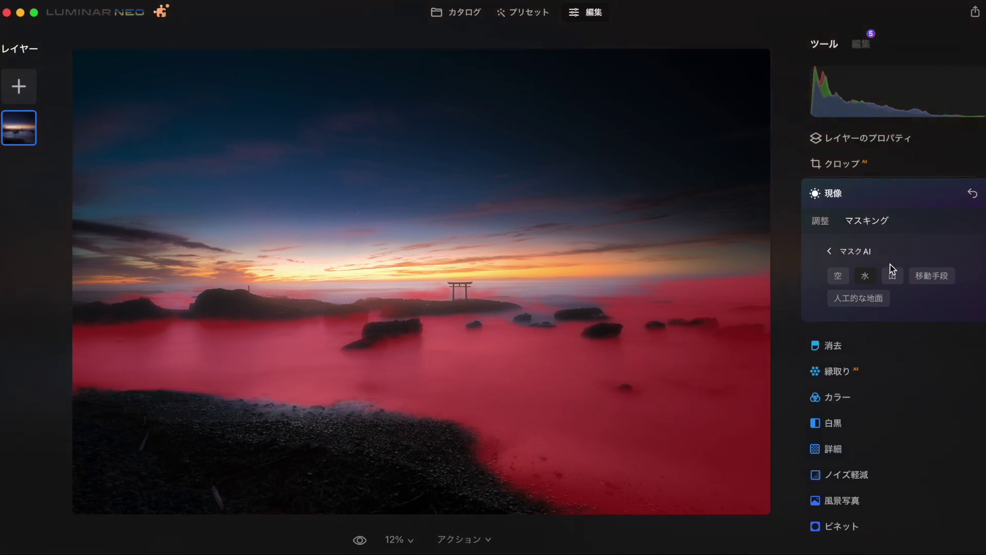
pyautogui.click(846, 280)
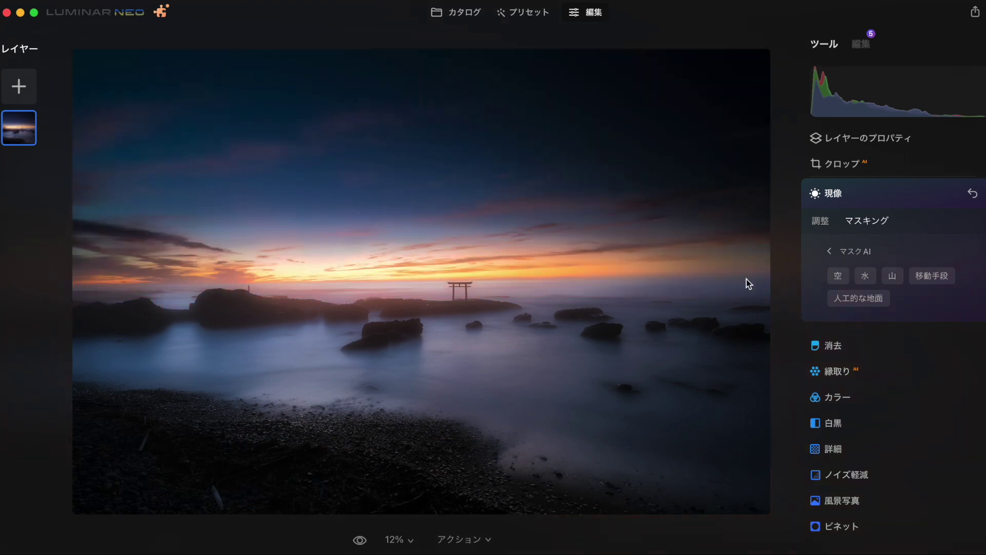
pyautogui.scroll(5, 648, 278)
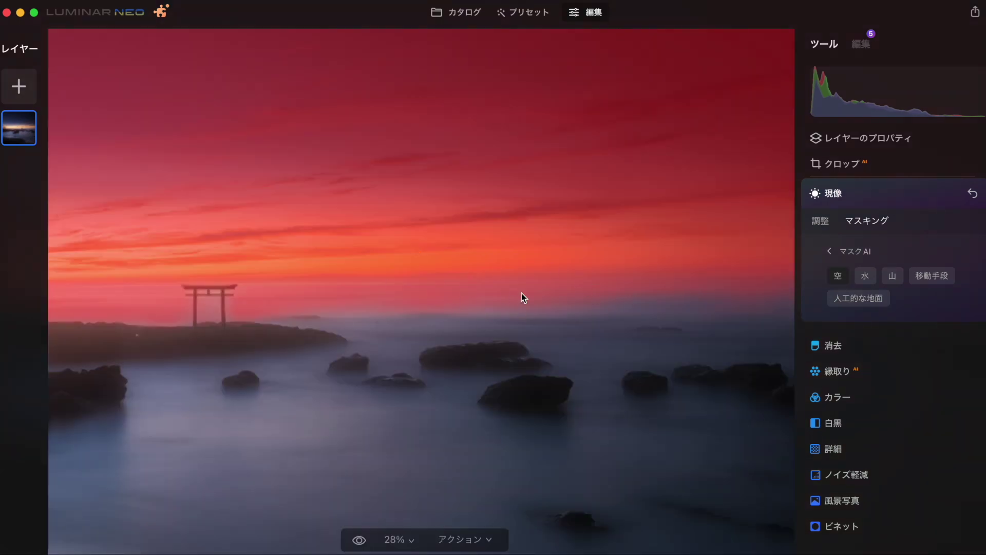
pyautogui.scroll(-5, 557, 254)
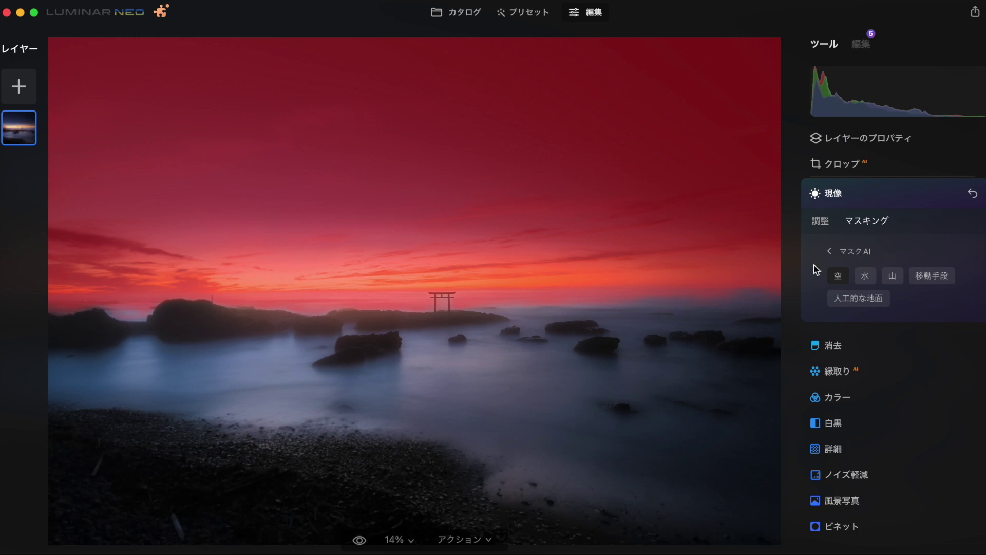
# Erase the sky mask with the brush along the left horizon glow.
pyautogui.click(899, 220)
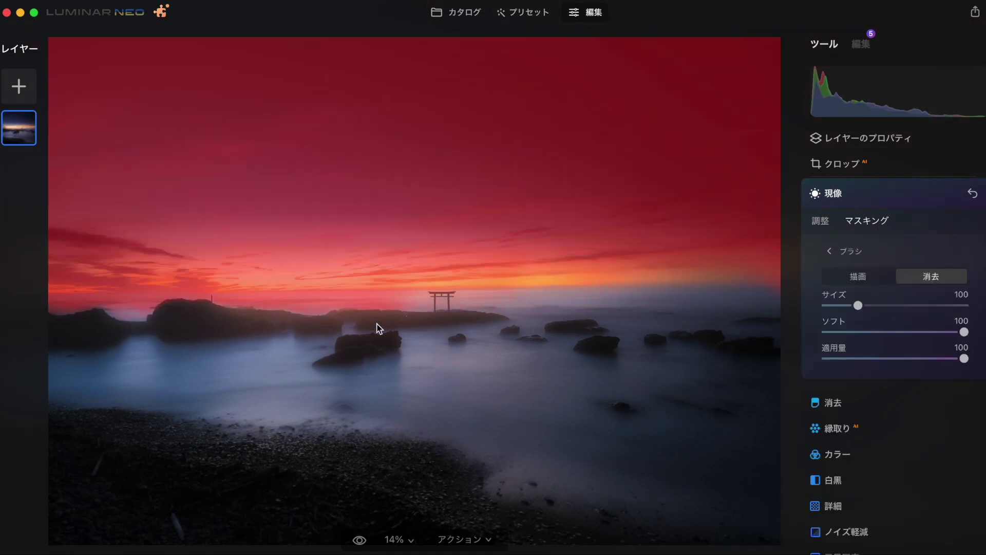
pyautogui.moveTo(420, 337); pyautogui.dragTo(165, 324)
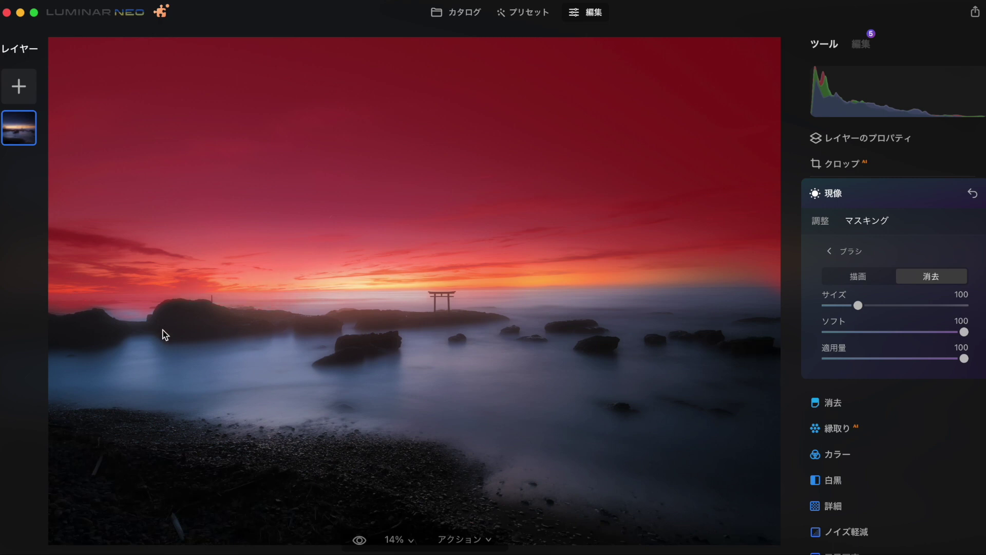
pyautogui.moveTo(166, 329); pyautogui.dragTo(55, 334)
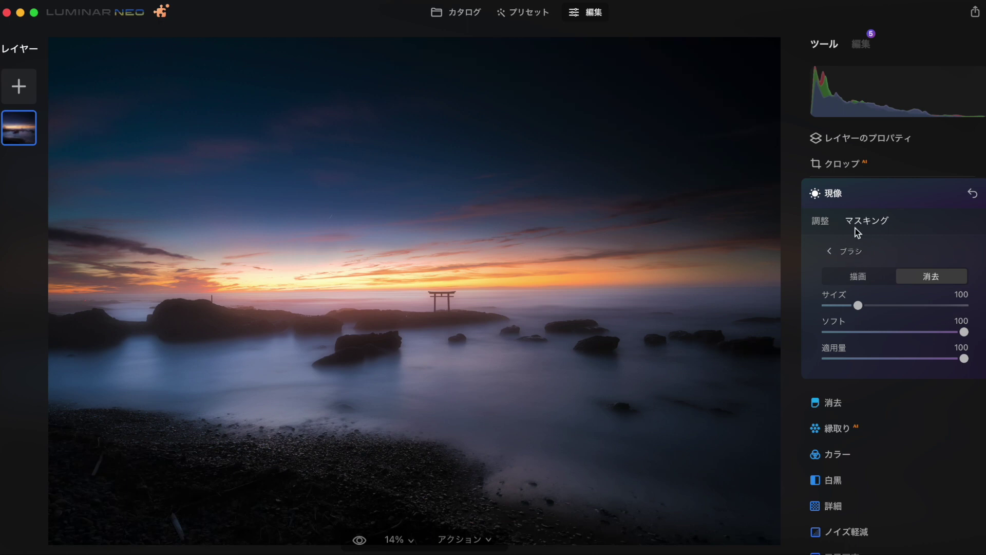
# Set the masked sky's exposure to 0.54, smart contrast to -67 and highlights to -26.
pyautogui.click(820, 220)
pyautogui.moveTo(895, 287)
pyautogui.mouseDown()
pyautogui.moveTo(917, 287)
pyautogui.moveTo(902, 289)
pyautogui.mouseUp()
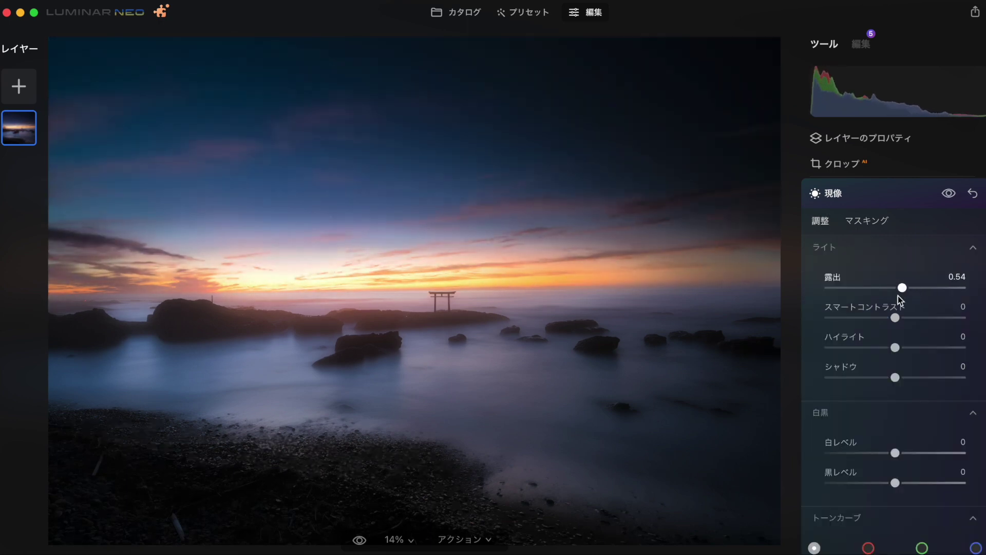
pyautogui.moveTo(894, 347)
pyautogui.mouseDown()
pyautogui.moveTo(877, 347)
pyautogui.moveTo(891, 319)
pyautogui.moveTo(850, 317)
pyautogui.mouseUp()
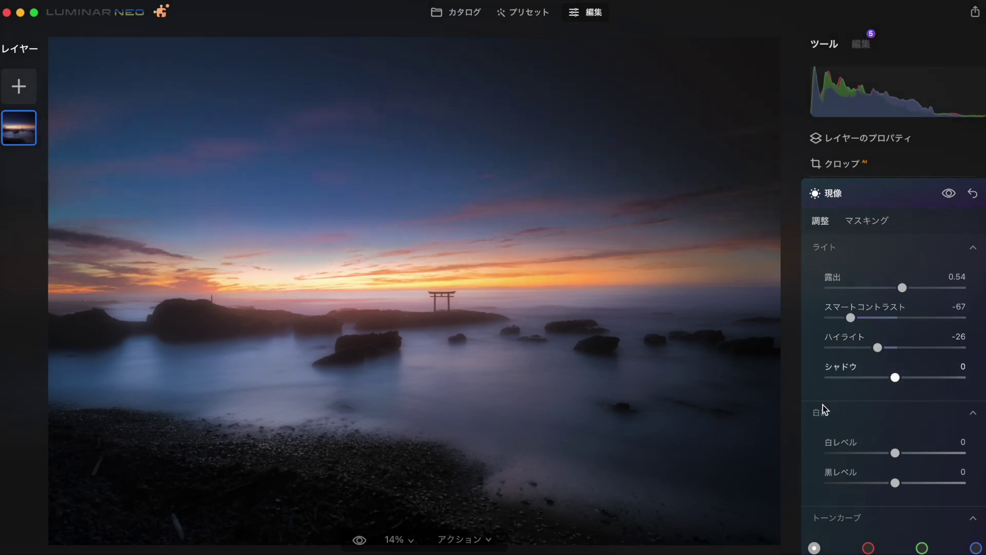
pyautogui.scroll(-10, 861, 289)
pyautogui.scroll(10, 861, 289)
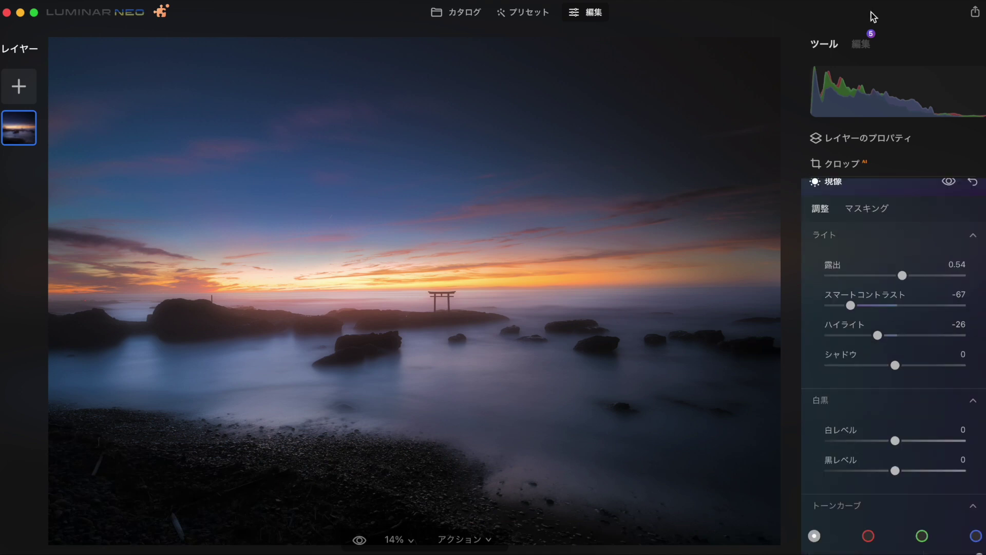
# Review the applied edits list and the Glow tool's settings, leaving the glow type unchanged.
pyautogui.click(861, 49)
pyautogui.click(822, 51)
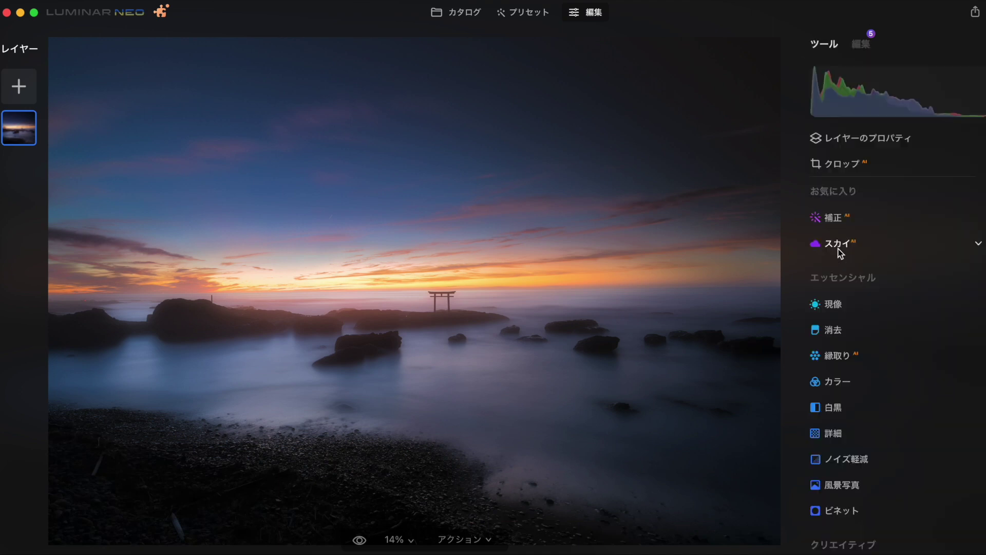
pyautogui.scroll(-5, 864, 343)
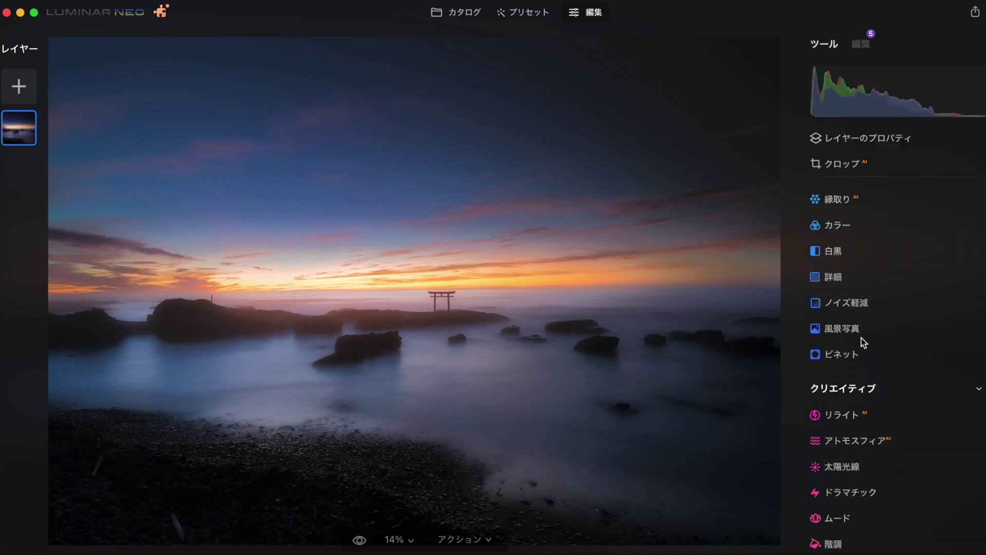
pyautogui.scroll(-10, 864, 342)
pyautogui.scroll(2, 864, 343)
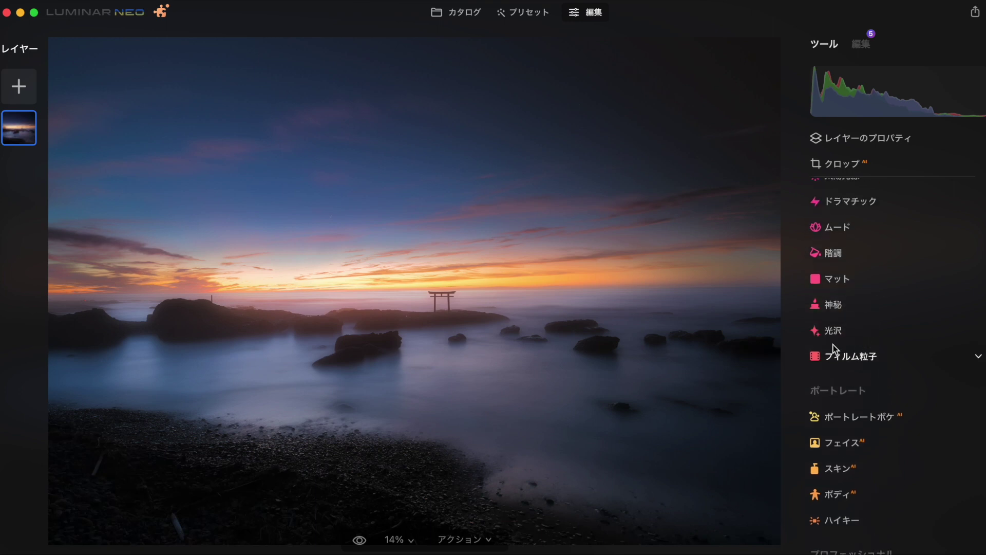
pyautogui.click(878, 331)
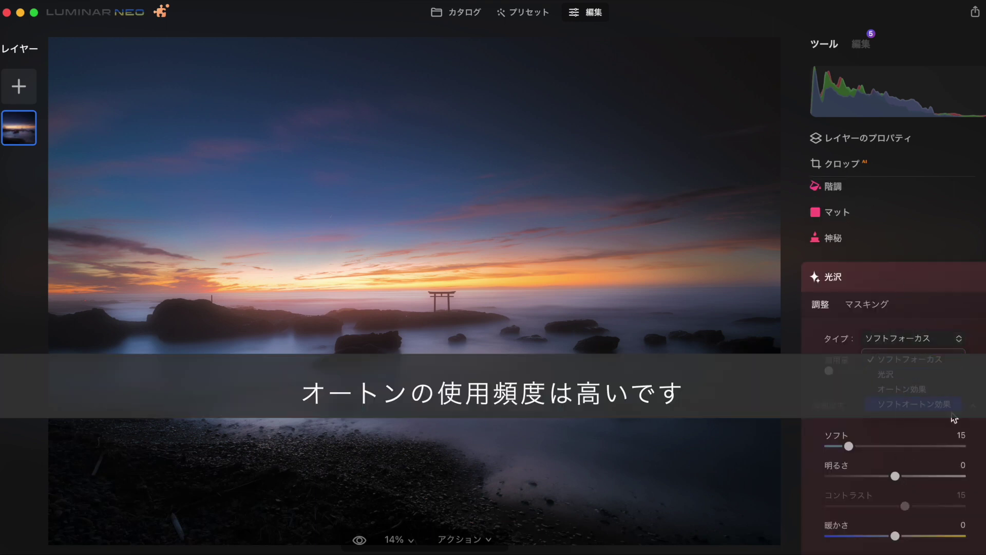
pyautogui.click(871, 303)
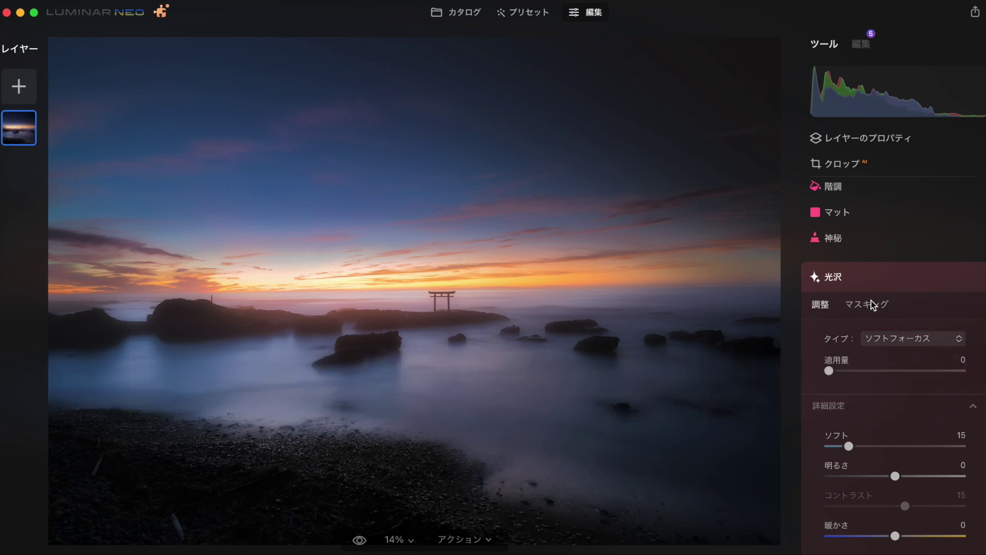
# Check the Super Contrast and Color Harmony settings, then bring up the photo's presets.
pyautogui.scroll(-6, 866, 272)
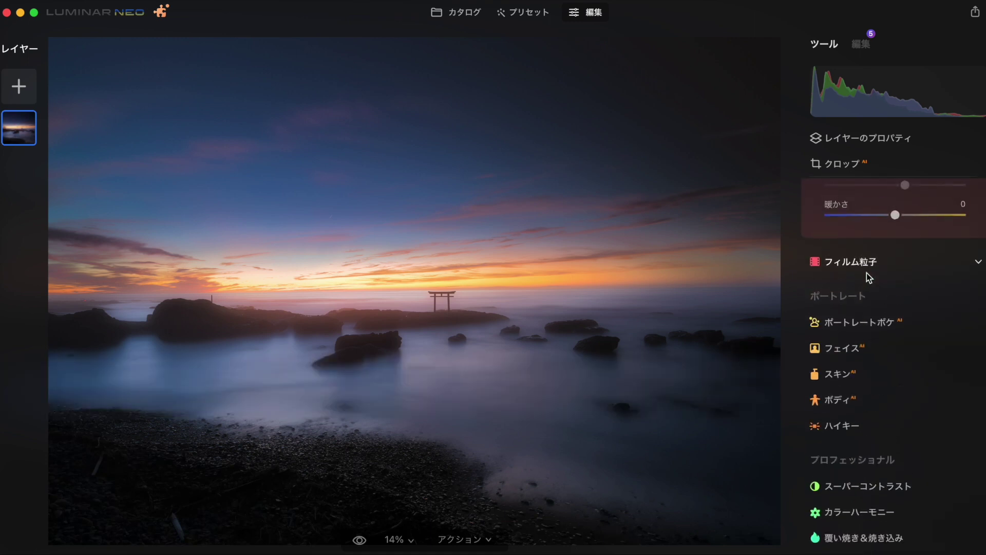
pyautogui.click(857, 489)
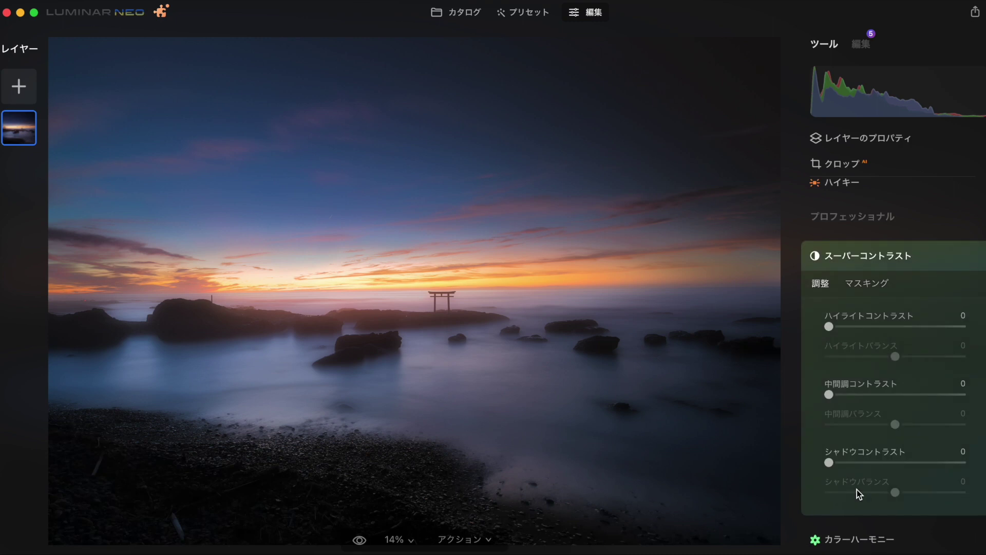
pyautogui.click(863, 506)
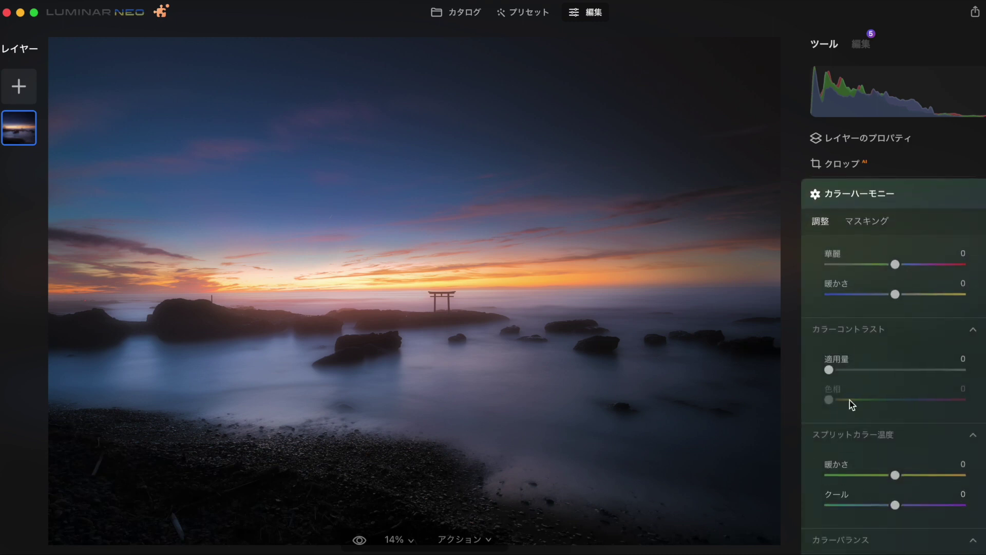
pyautogui.scroll(5, 855, 391)
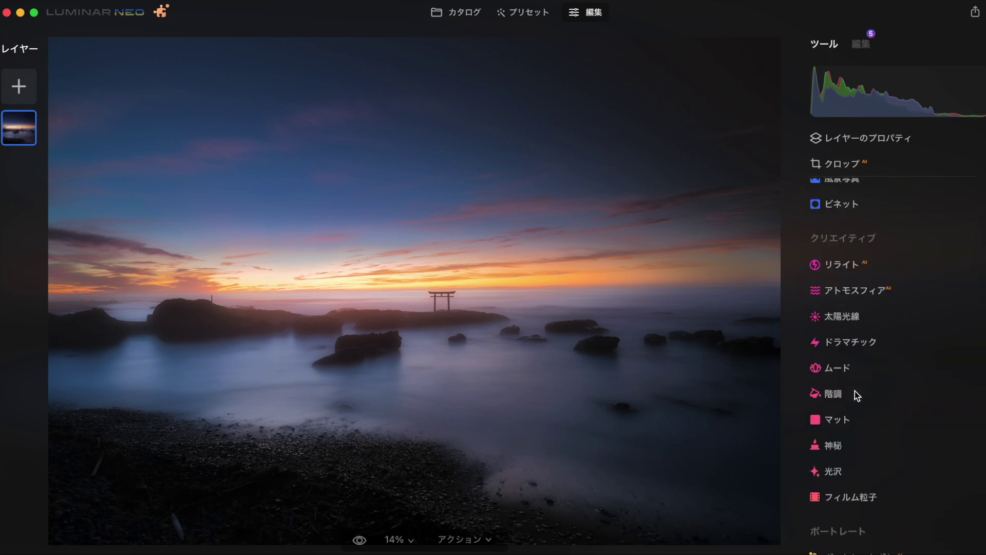
pyautogui.scroll(5, 855, 390)
pyautogui.click(533, 13)
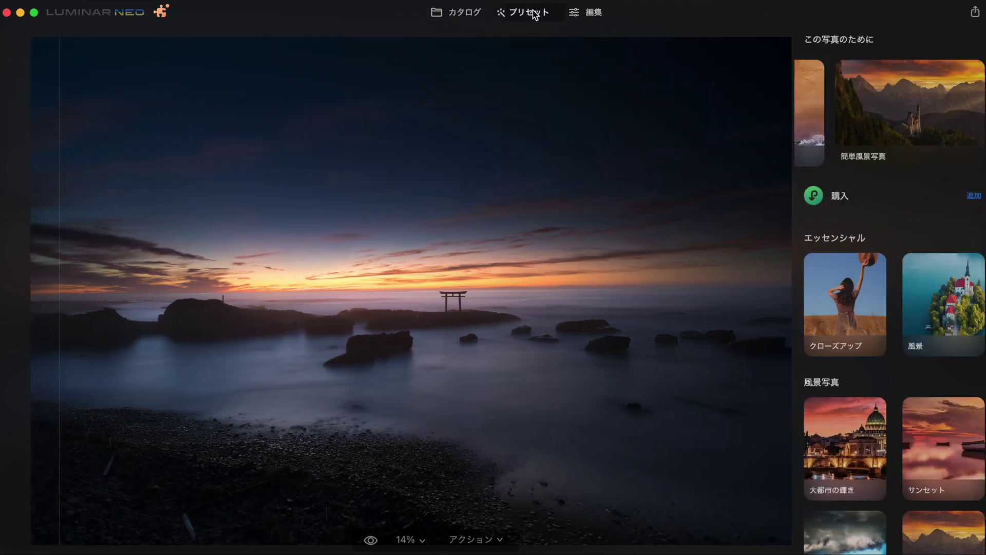
# Preview the 風景 presets クリア&シャープ, 高速修正, 心地よいタッチ, もっとはっきり, シンプル and クリアな空.
pyautogui.hscroll(-3, 861, 96)
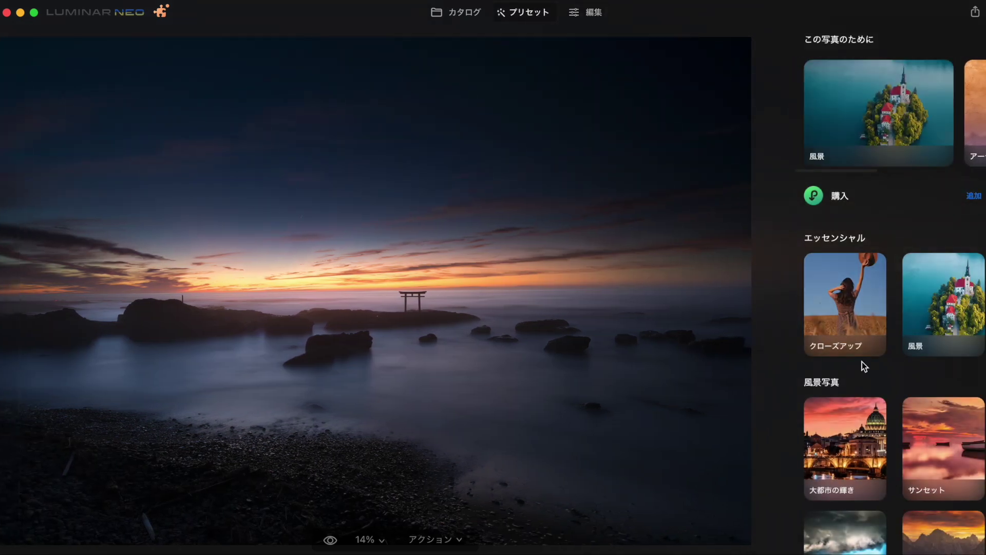
pyautogui.scroll(-5, 862, 361)
pyautogui.scroll(5, 857, 374)
pyautogui.click(859, 170)
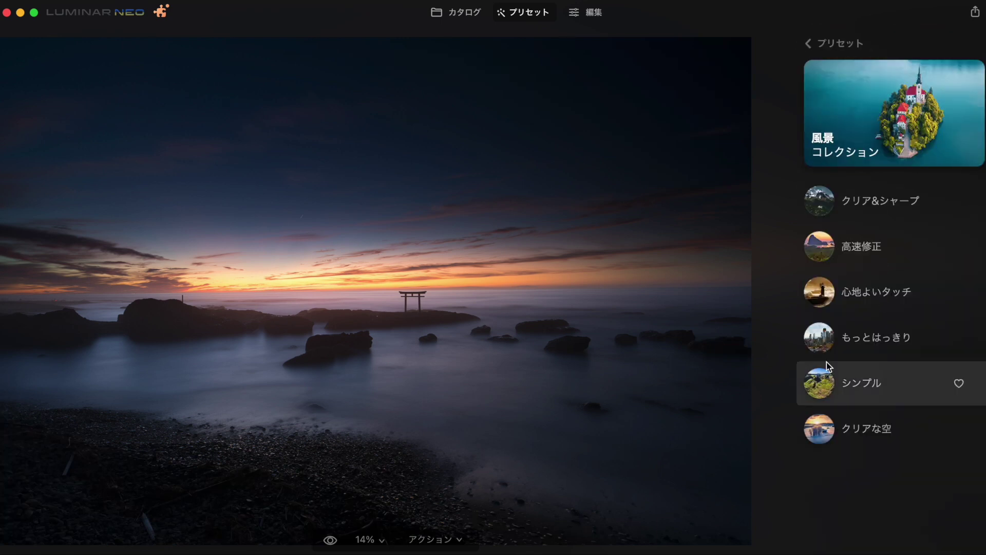
pyautogui.moveTo(891, 247)
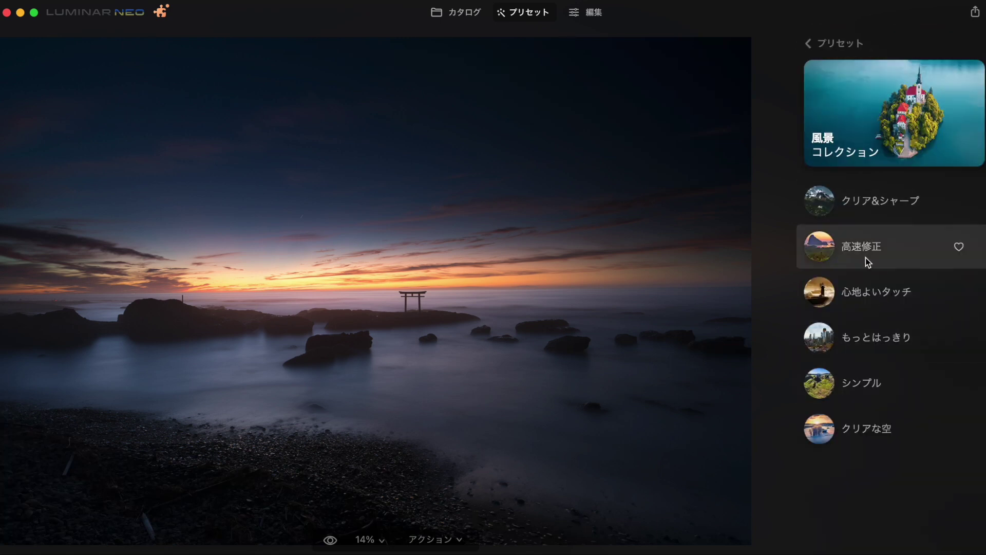
pyautogui.click(856, 206)
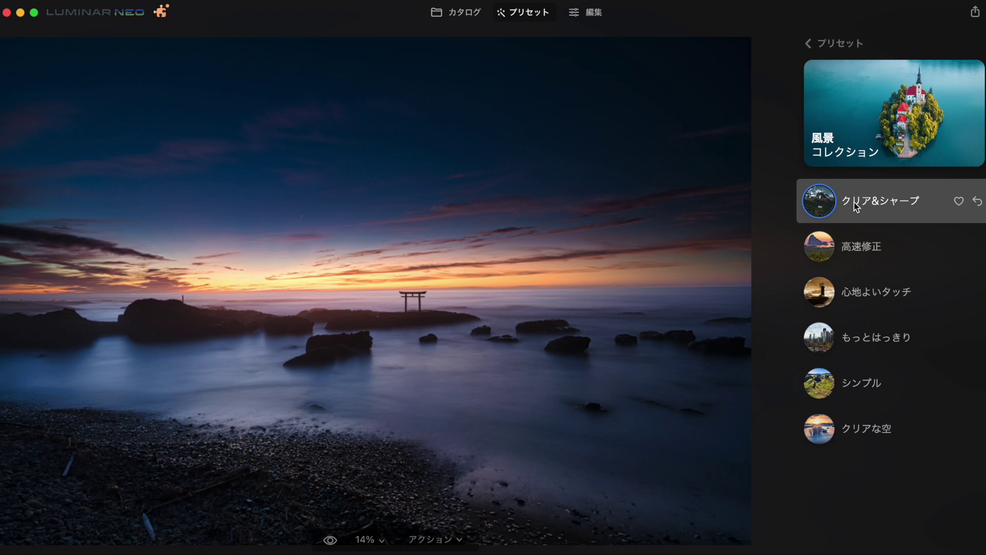
pyautogui.click(872, 252)
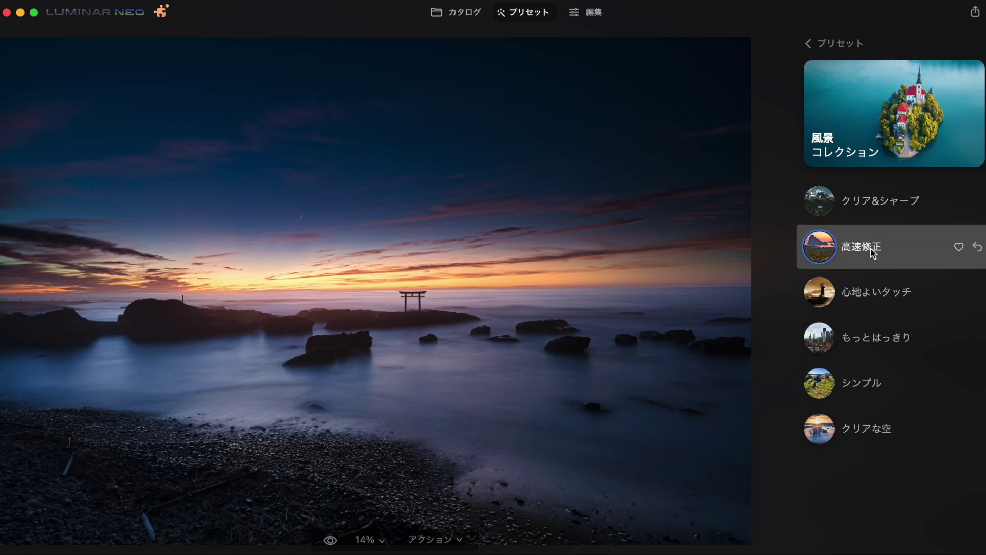
pyautogui.click(873, 298)
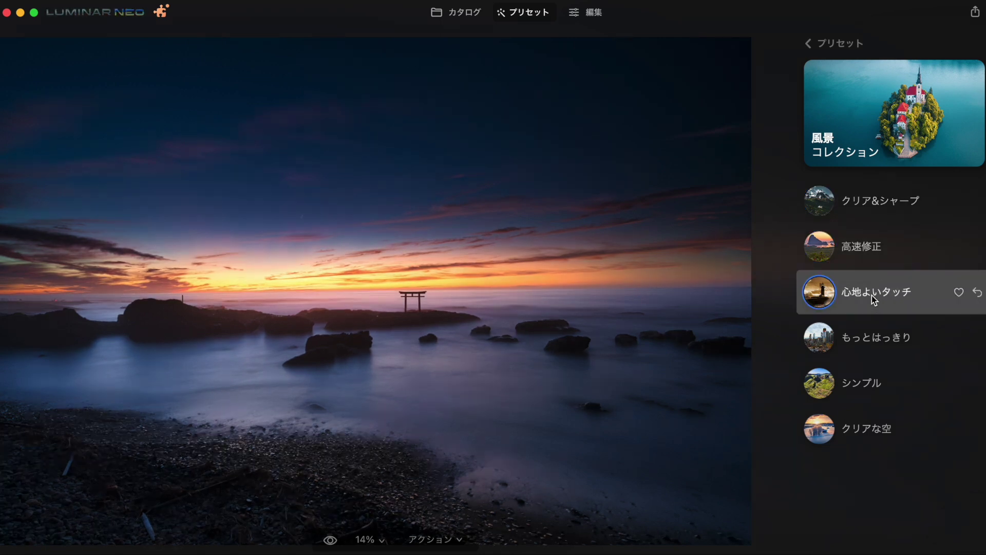
pyautogui.click(876, 342)
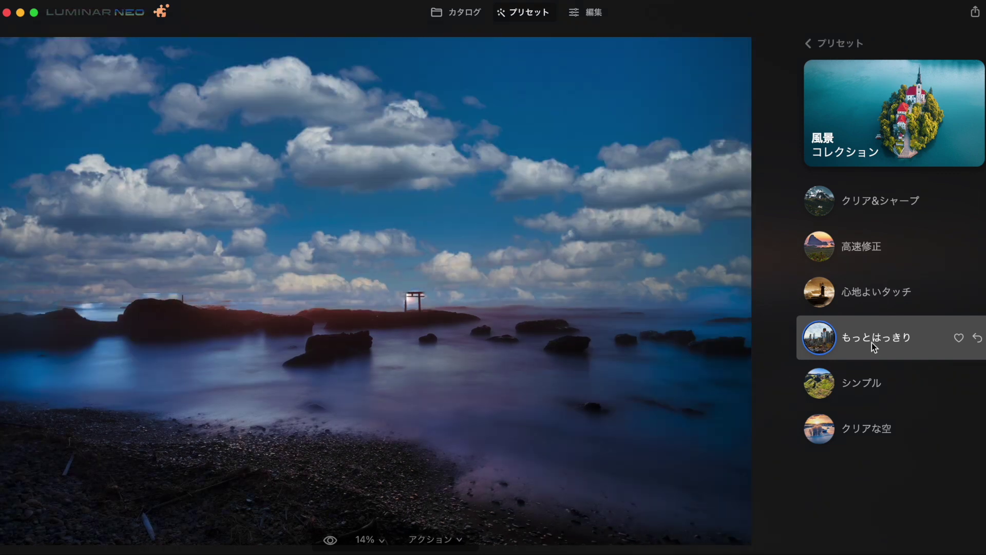
pyautogui.click(862, 382)
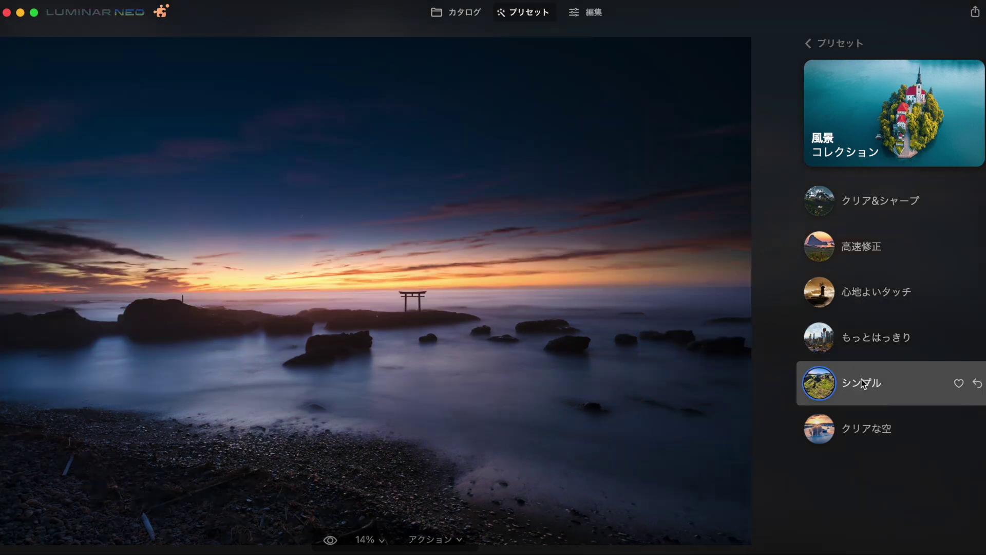
pyautogui.click(854, 427)
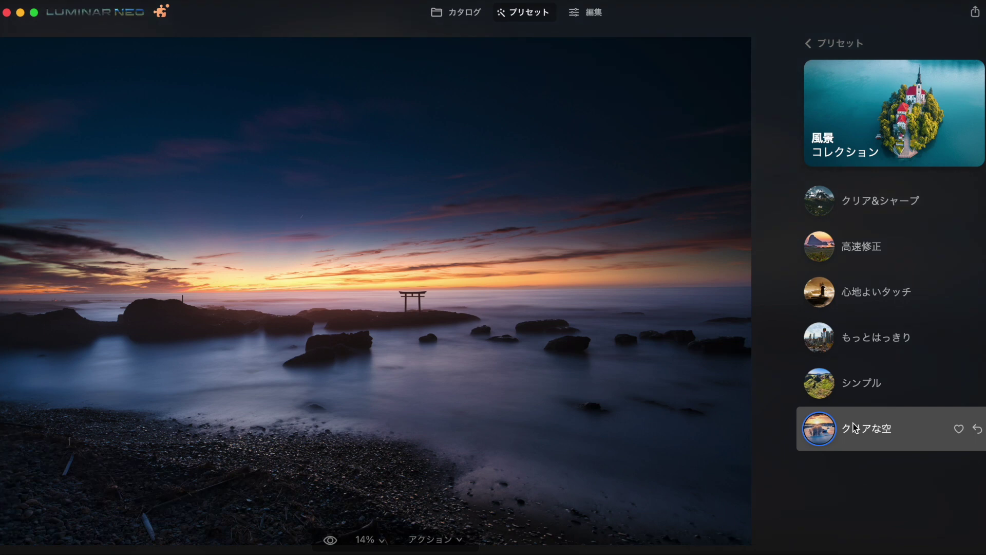
# Preview the 水景色 presets ダーク&リッチ, 寒流, 深淵, 驚異の暗礁 and シルバーフラッシュ.
pyautogui.click(816, 45)
pyautogui.scroll(-5, 861, 349)
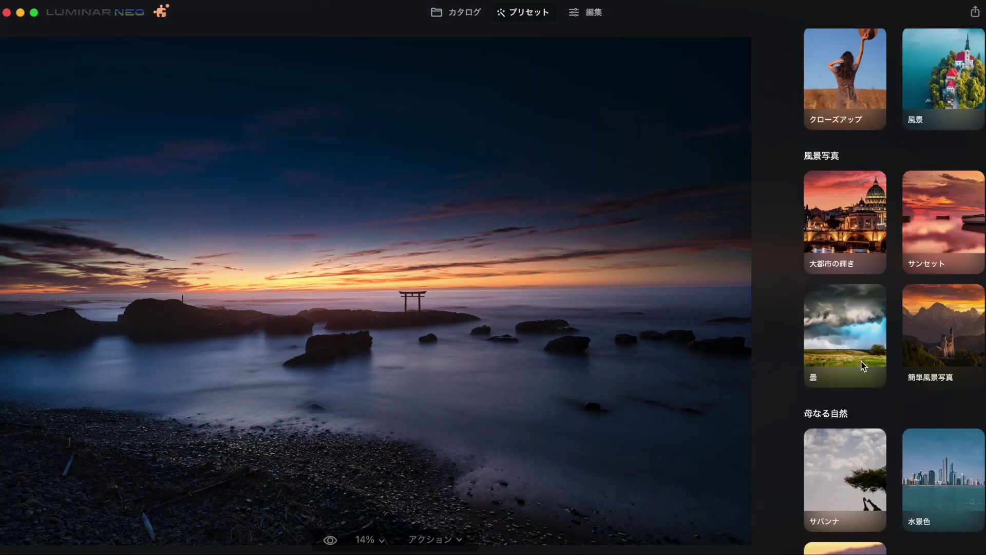
pyautogui.scroll(-2, 863, 308)
pyautogui.scroll(3, 871, 251)
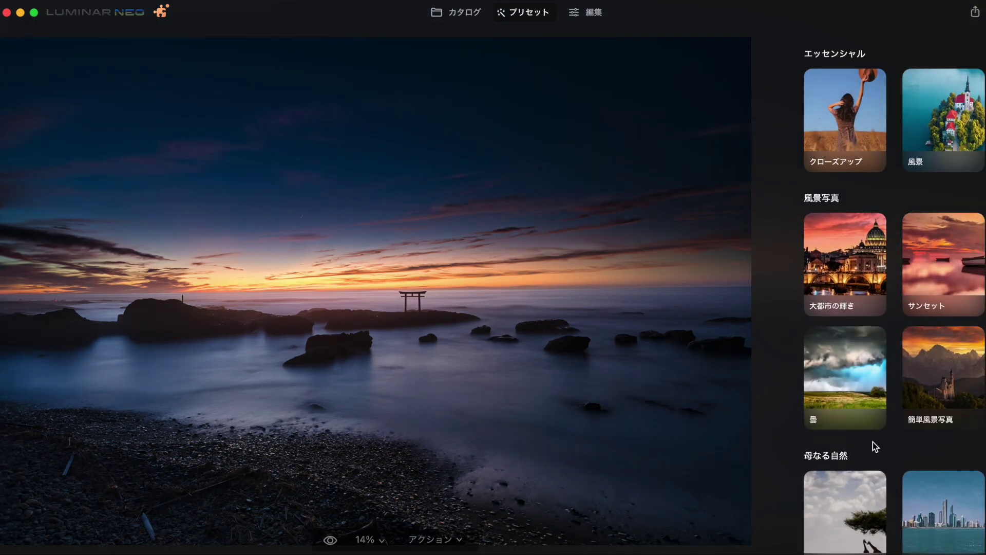
pyautogui.scroll(-3, 873, 442)
pyautogui.click(940, 401)
pyautogui.click(868, 338)
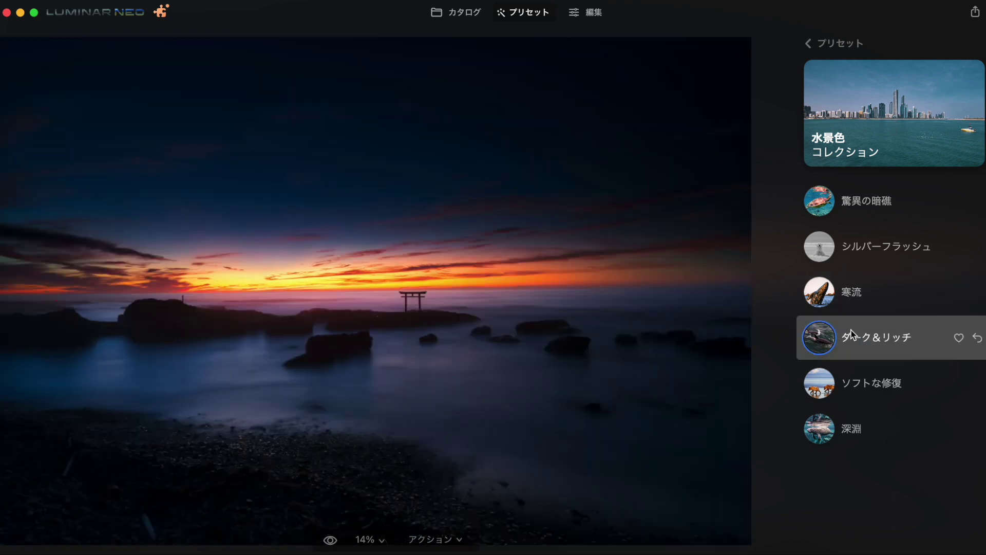
pyautogui.click(868, 292)
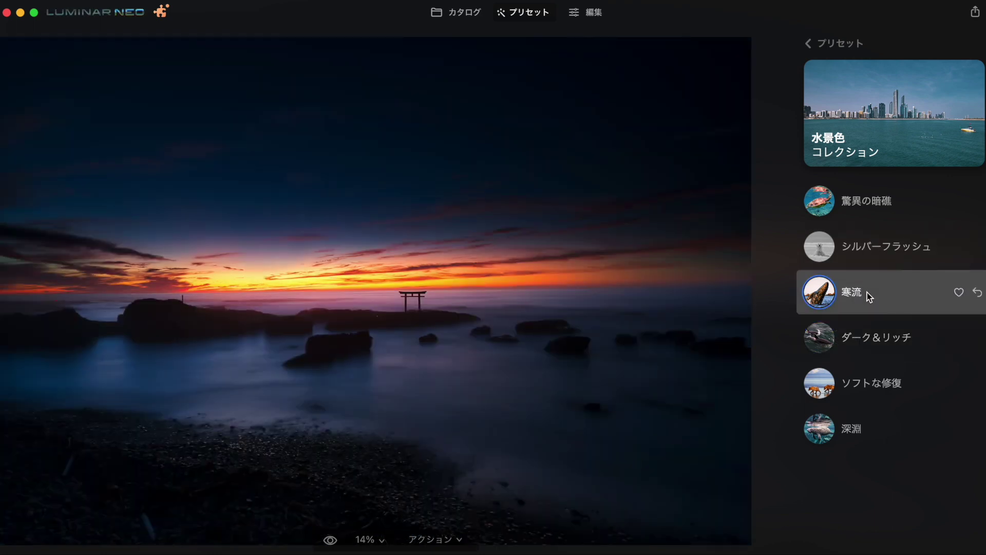
pyautogui.click(836, 439)
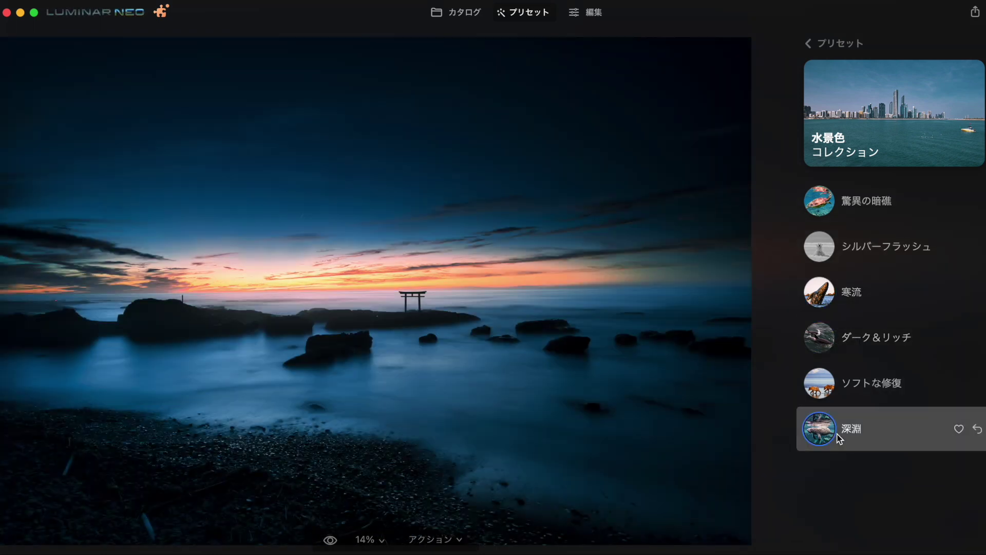
pyautogui.click(876, 212)
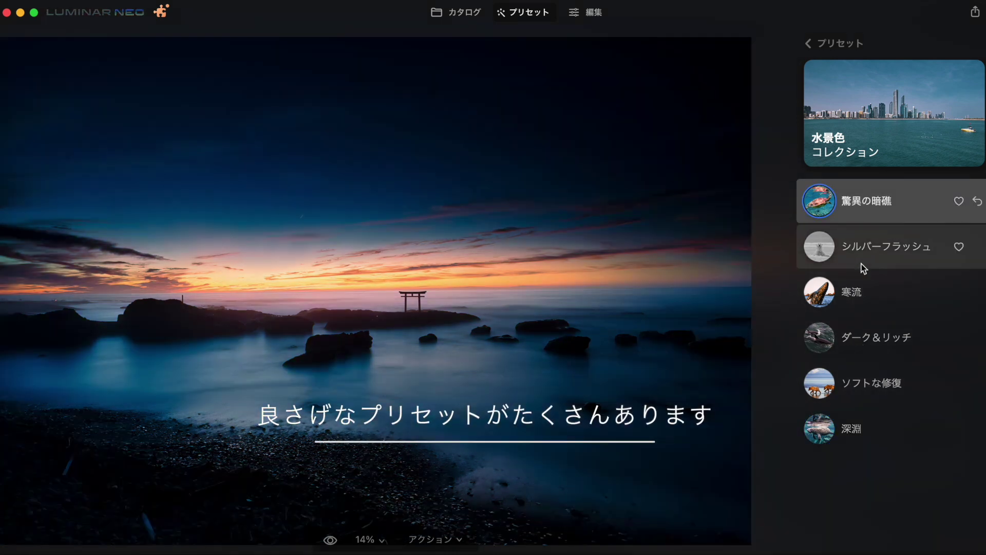
pyautogui.click(862, 257)
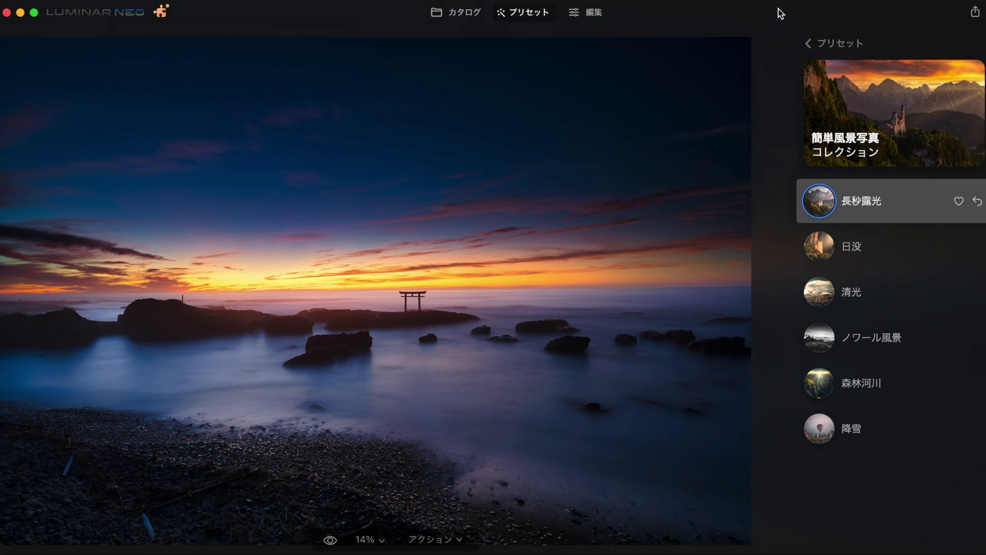
# Back in editing, expand the Edits list panels and lower 風景写真 haze removal from 15 to 7.
pyautogui.click(594, 14)
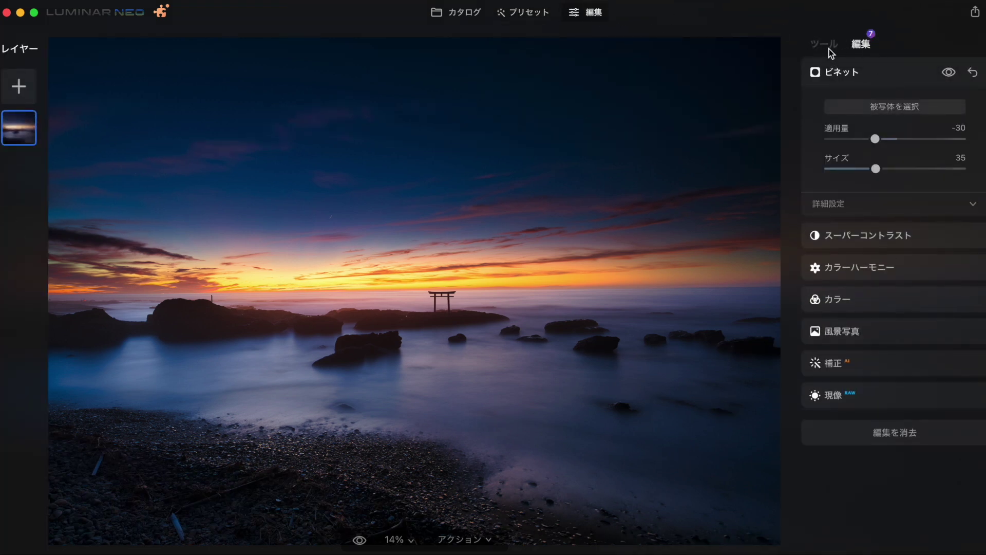
pyautogui.click(870, 234)
pyautogui.click(868, 367)
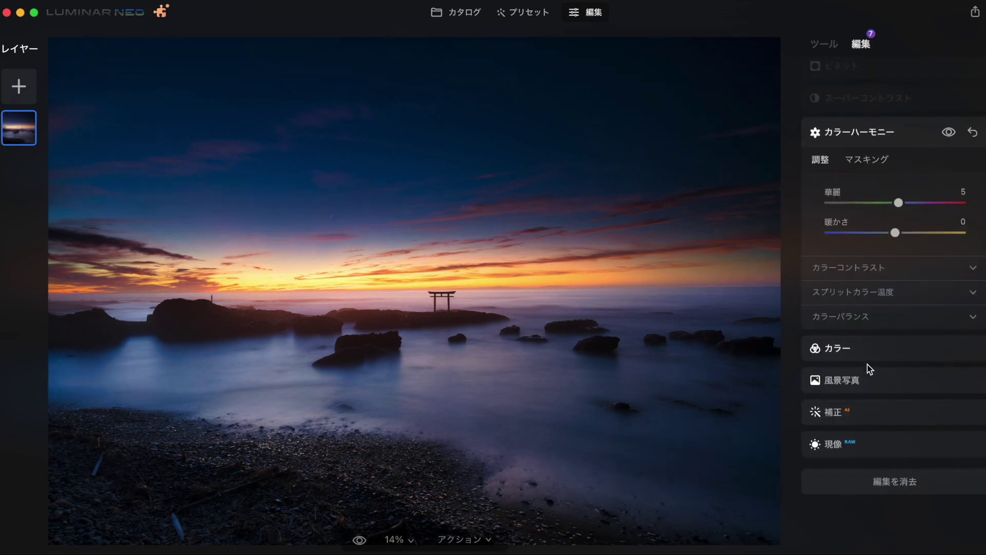
pyautogui.click(864, 348)
pyautogui.click(860, 372)
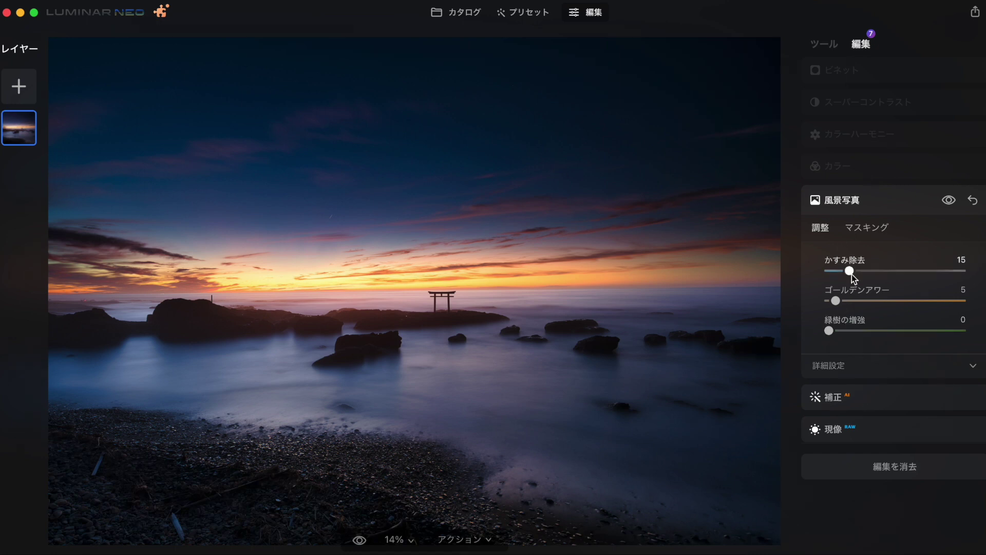
pyautogui.moveTo(849, 271)
pyautogui.mouseDown()
pyautogui.moveTo(839, 271)
pyautogui.moveTo(866, 299)
pyautogui.mouseUp()
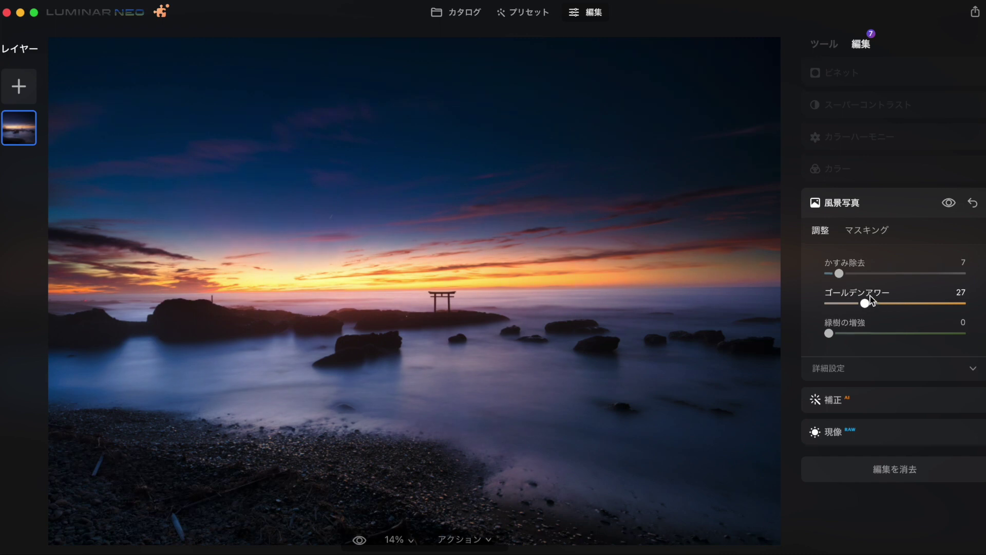
pyautogui.click(872, 134)
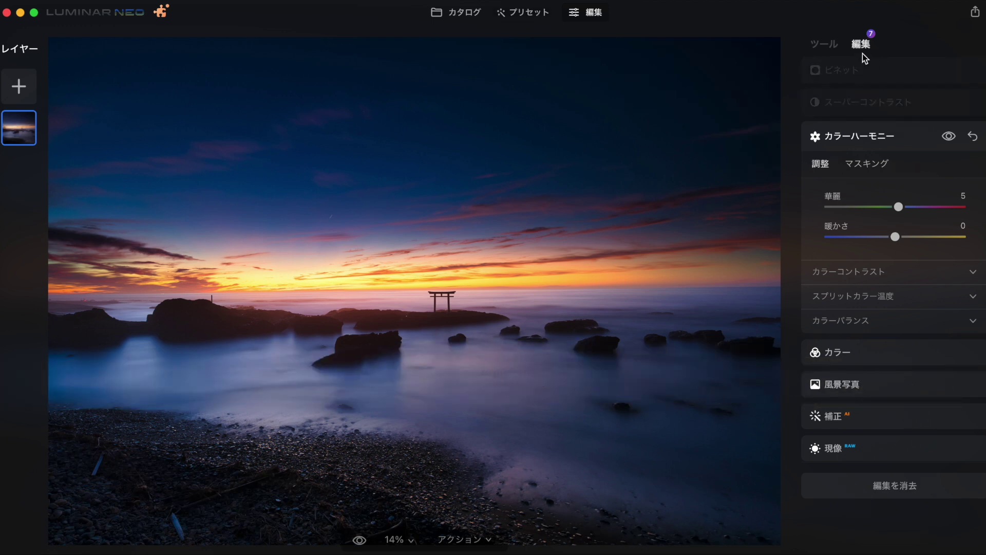
# Push スーパーコントラスト highlight contrast to 28, then settle it at 22.
pyautogui.click(859, 103)
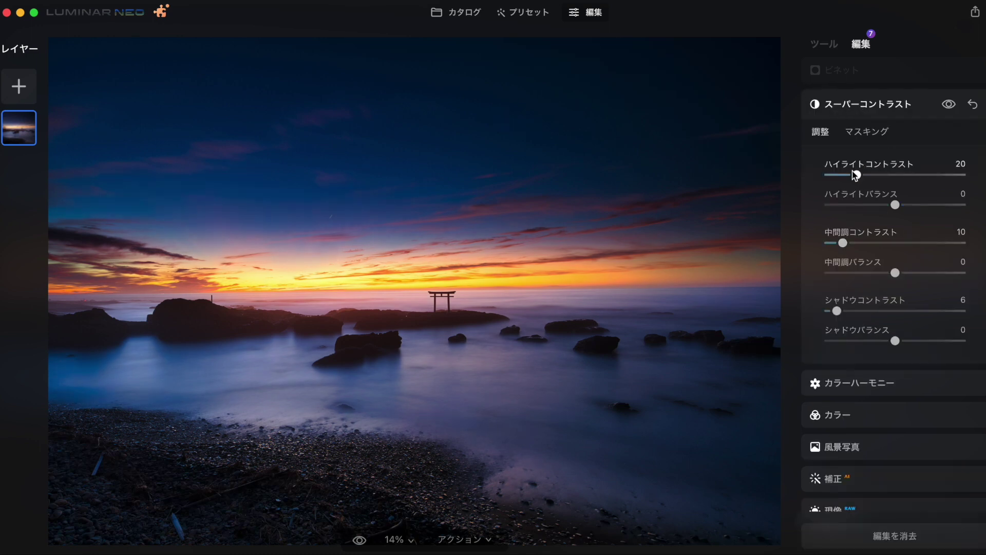
pyautogui.moveTo(855, 174); pyautogui.dragTo(867, 175)
pyautogui.moveTo(867, 174); pyautogui.dragTo(858, 175)
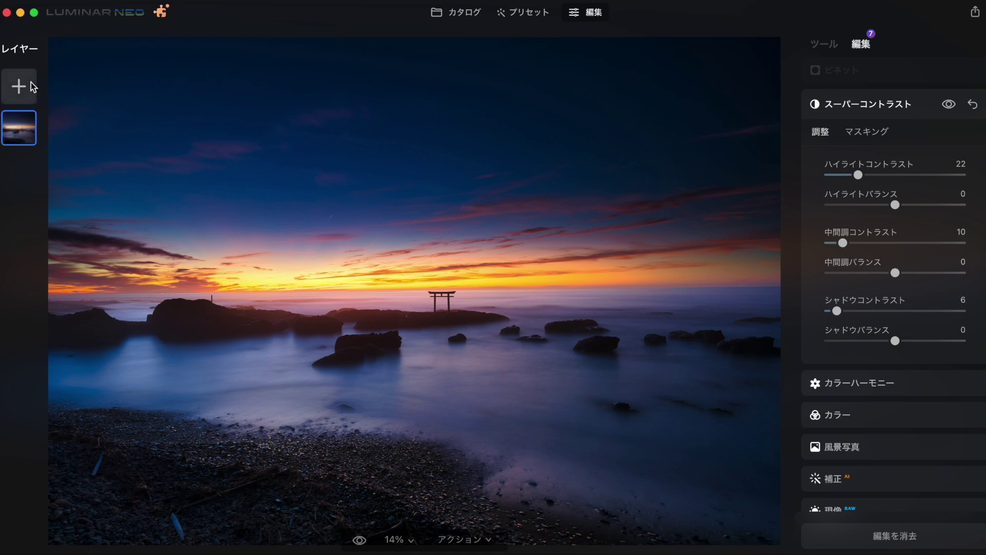
# Add a light-leak overlay layer, delete it again, and show the applied edits list.
pyautogui.click(19, 86)
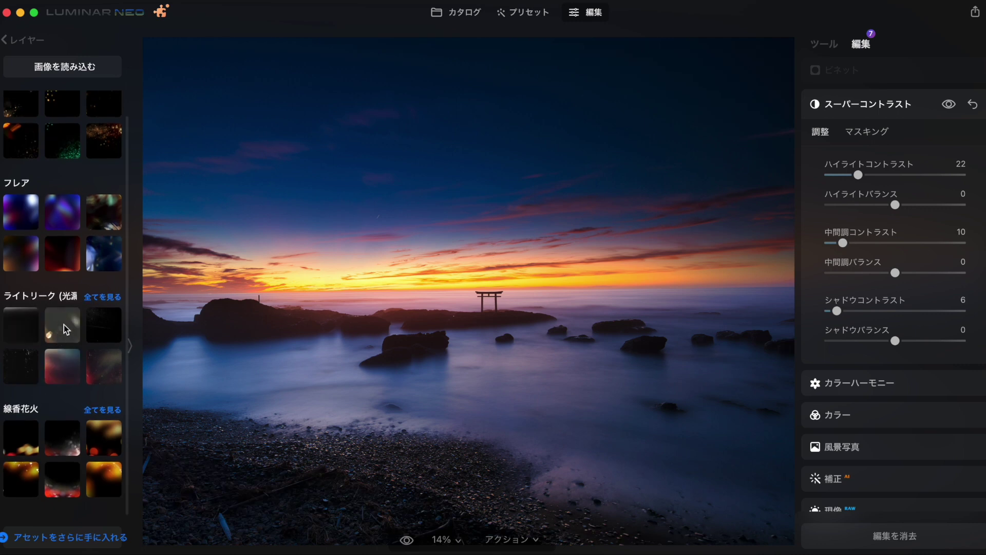
pyautogui.scroll(3, 54, 211)
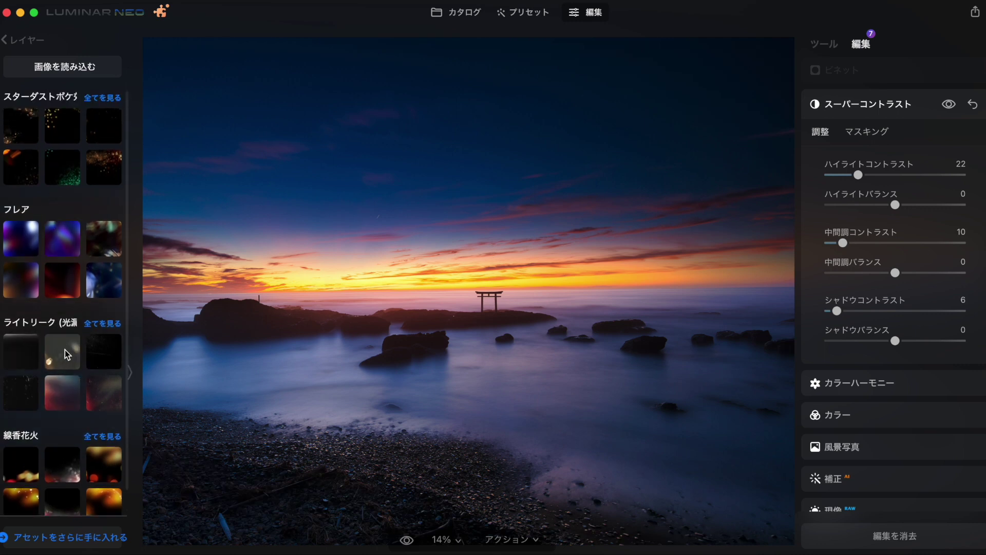
pyautogui.click(65, 365)
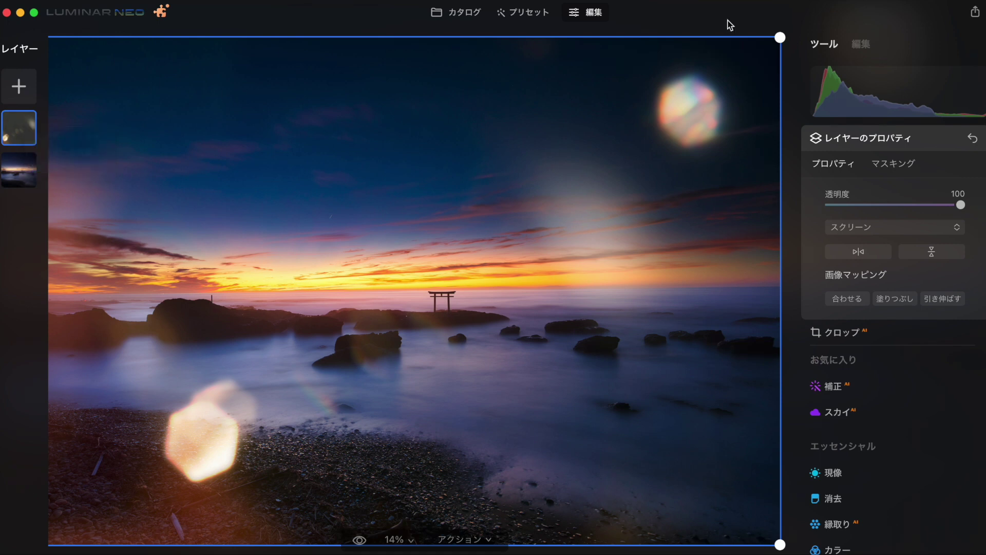
pyautogui.press('Delete')
pyautogui.click(867, 40)
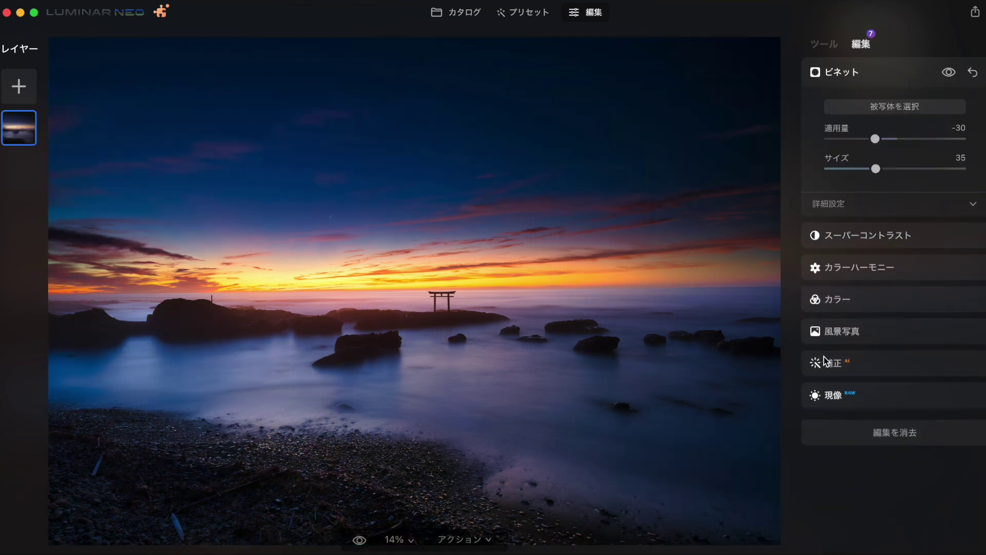
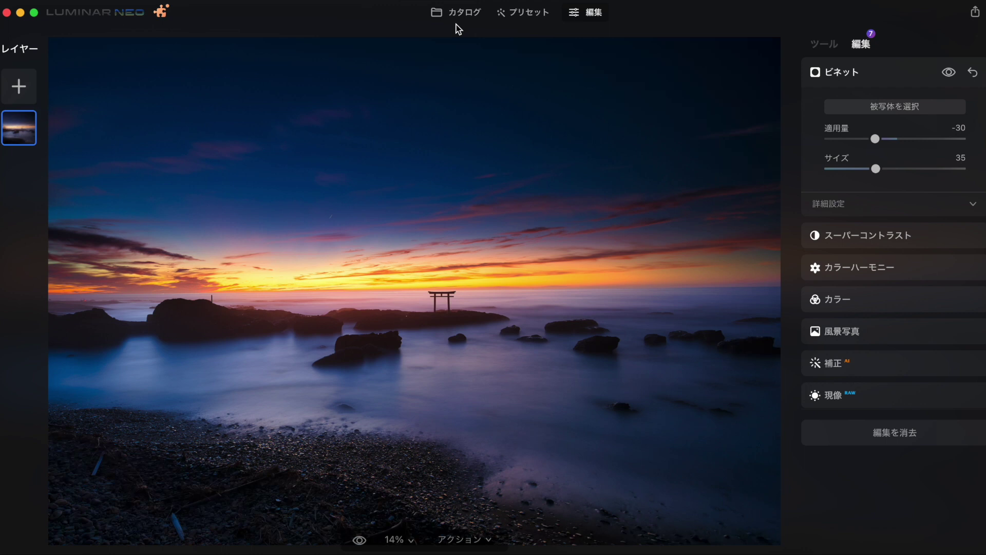
# Switch the right panel to the ツール tab and browse the Favorites, Essentials, Creative and Portrait tools.
pyautogui.click(826, 45)
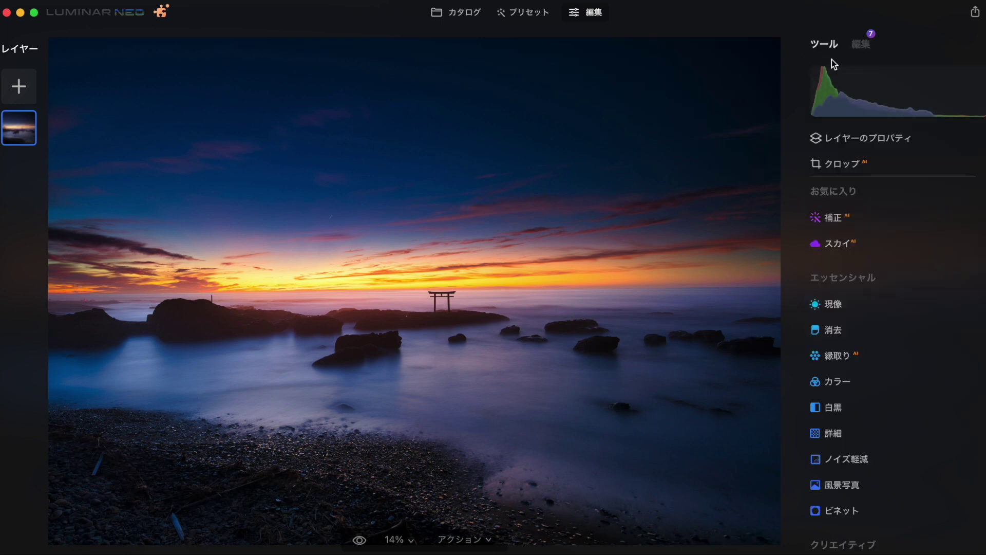
pyautogui.scroll(-3, 856, 305)
pyautogui.scroll(-4, 857, 304)
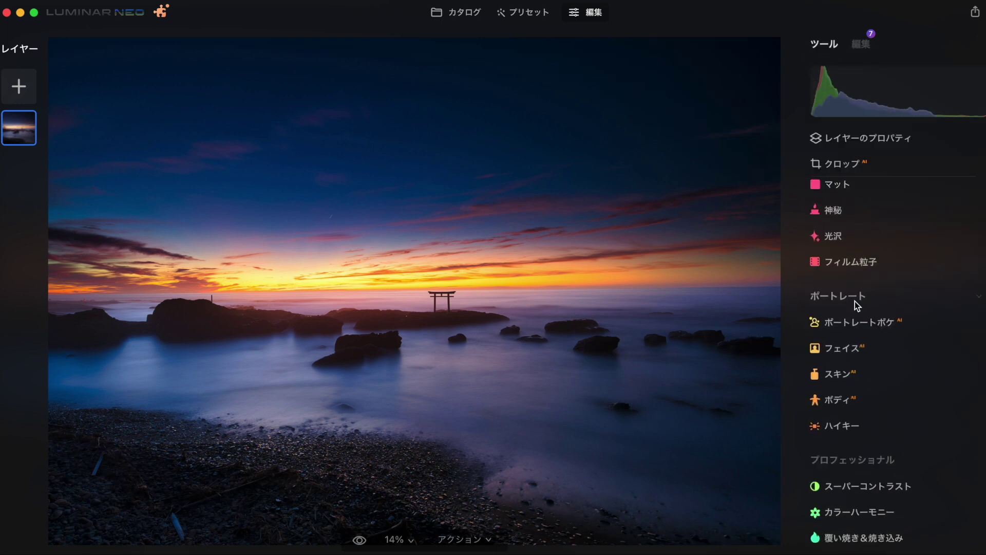
pyautogui.scroll(3, 856, 304)
pyautogui.scroll(1, 839, 223)
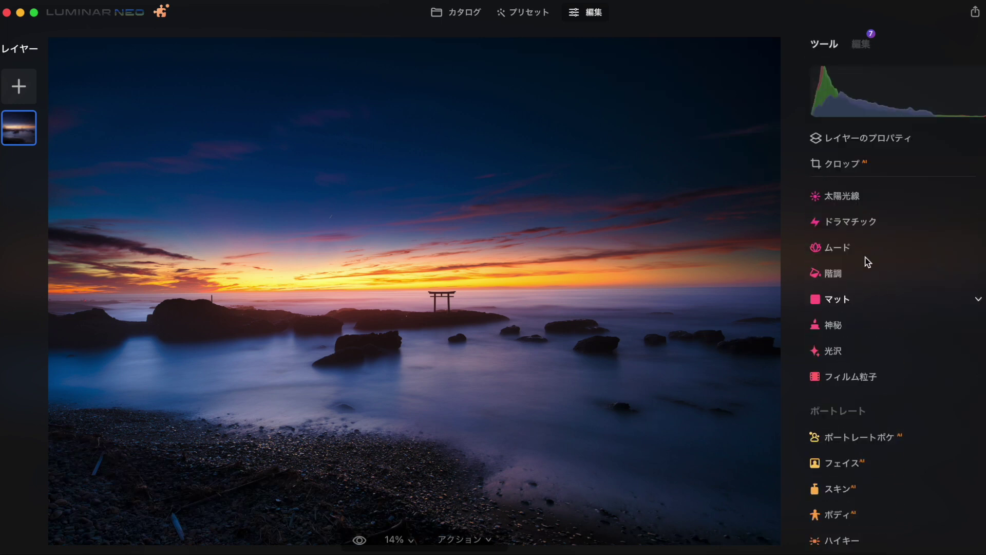
pyautogui.scroll(4, 865, 260)
pyautogui.scroll(5, 863, 339)
pyautogui.scroll(-3, 853, 408)
pyautogui.scroll(-2, 904, 272)
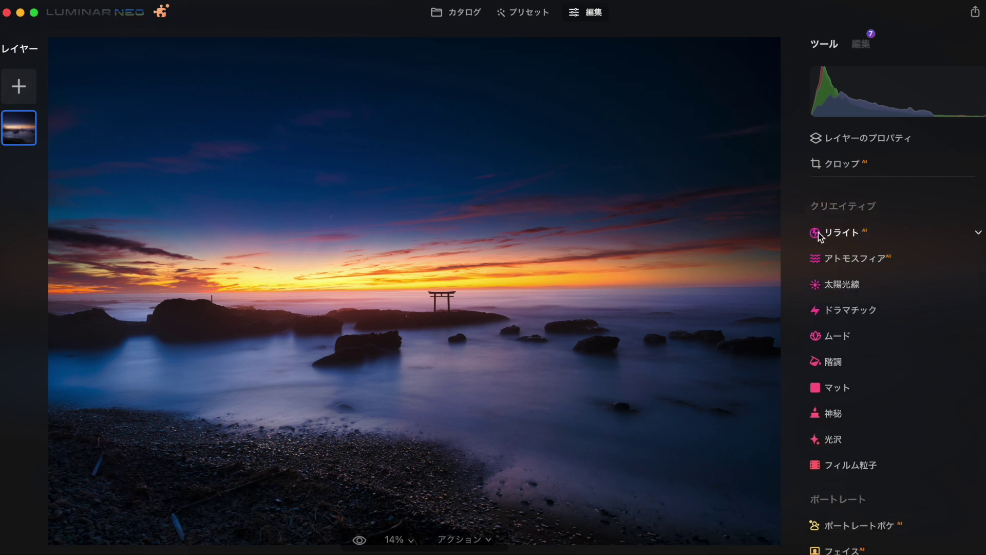
pyautogui.moveTo(894, 413)
pyautogui.scroll(-5, 874, 428)
pyautogui.scroll(15, 877, 431)
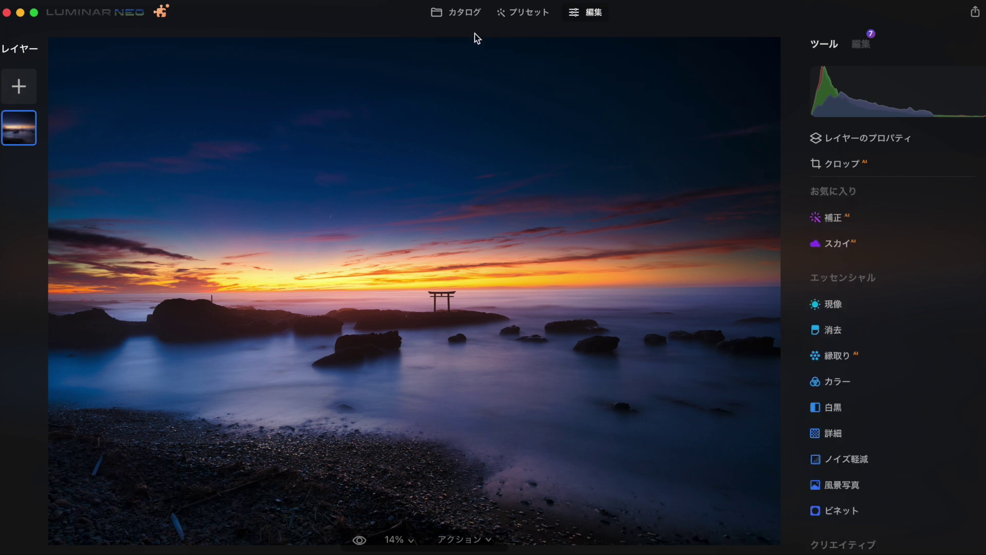
# Go back to the カタログ and open the torii sunset photo in single-image view.
pyautogui.click(471, 13)
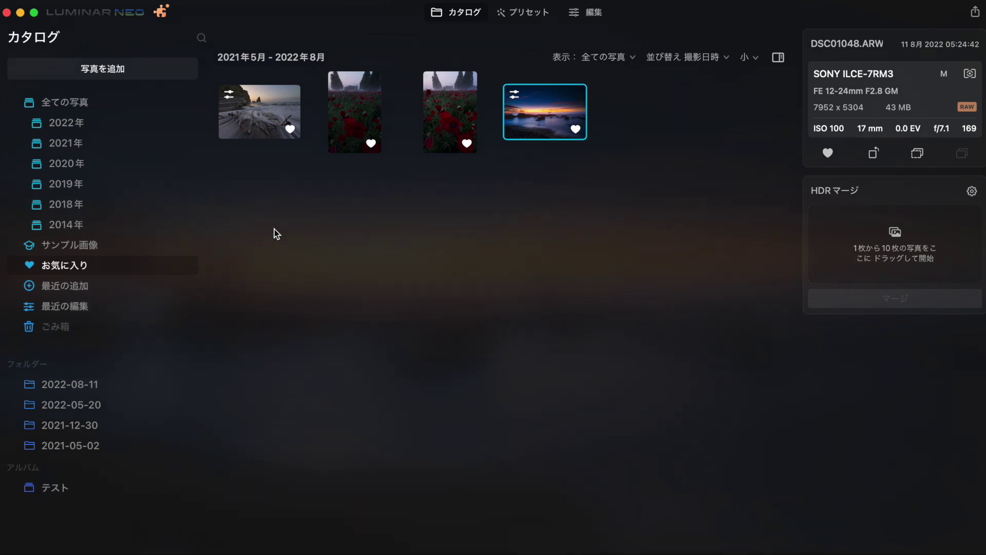
pyautogui.doubleClick(537, 103)
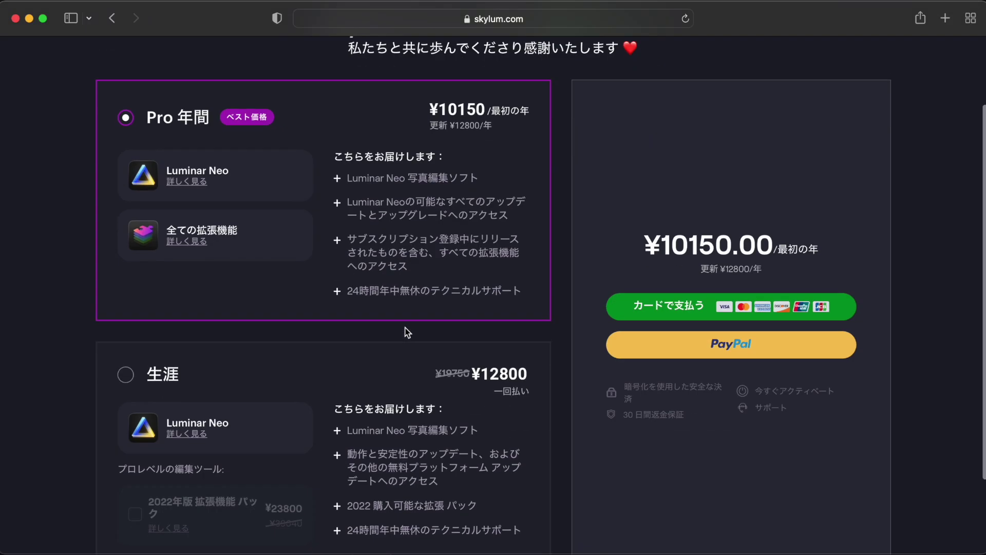
pyautogui.scroll(-3, 432, 323)
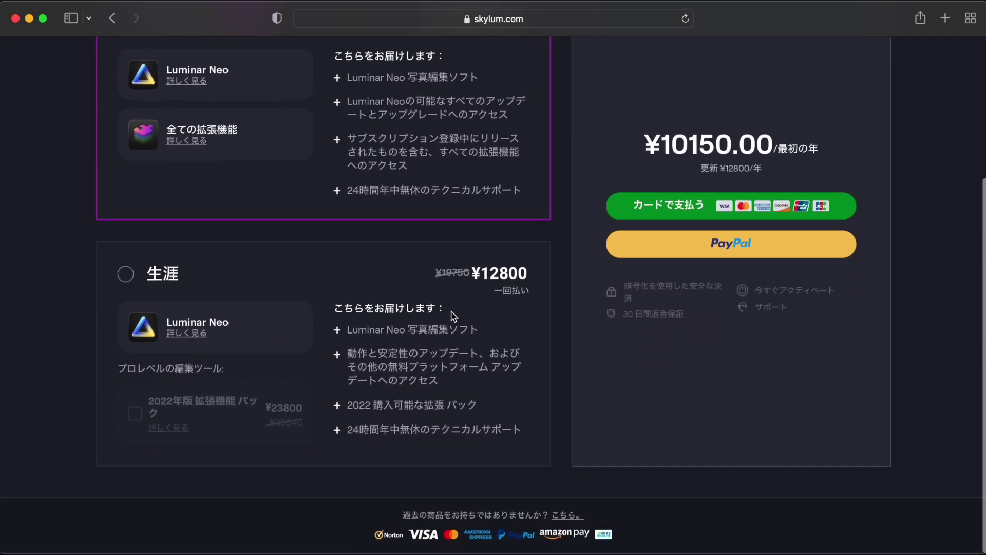
# Browse the Pro annual plan's 全ての拡張機能 extension list, then return to the Luminar Neo homepage.
pyautogui.scroll(3, 429, 357)
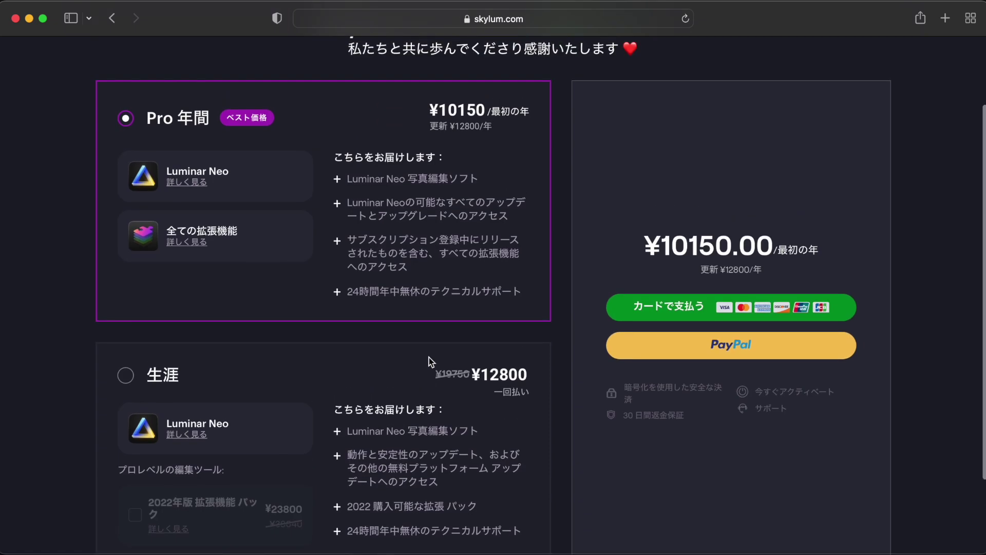
pyautogui.click(187, 243)
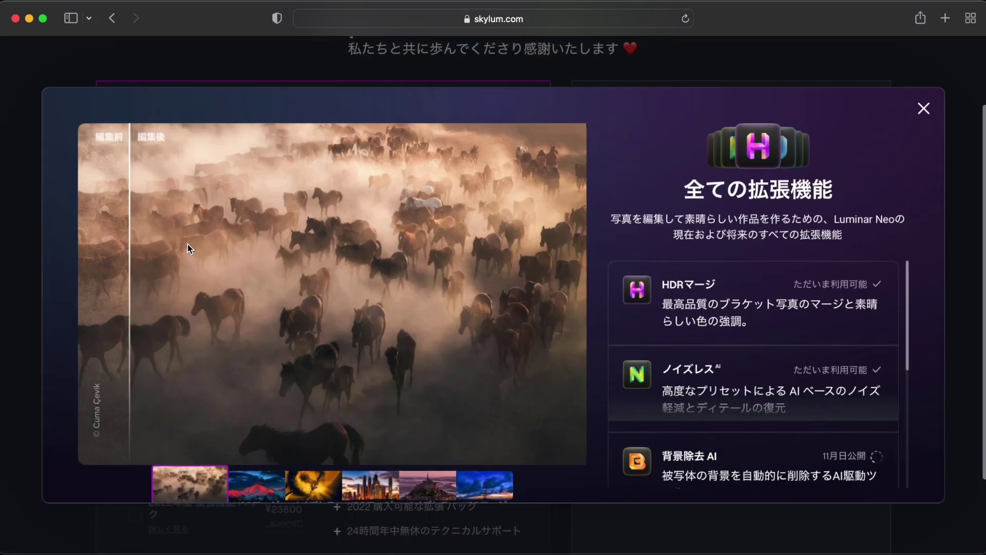
pyautogui.scroll(-5, 646, 354)
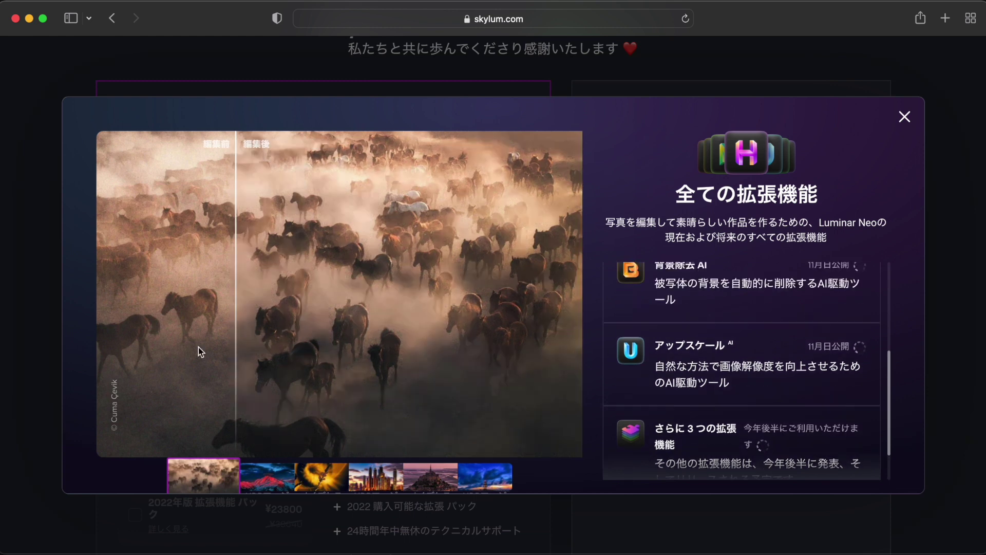
pyautogui.click(905, 117)
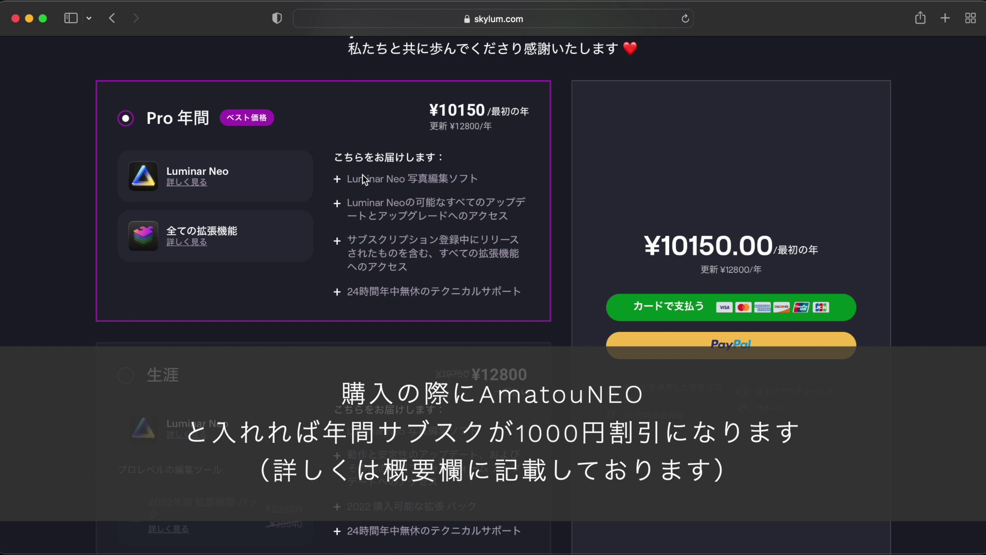
pyautogui.press('super+bracketleft')
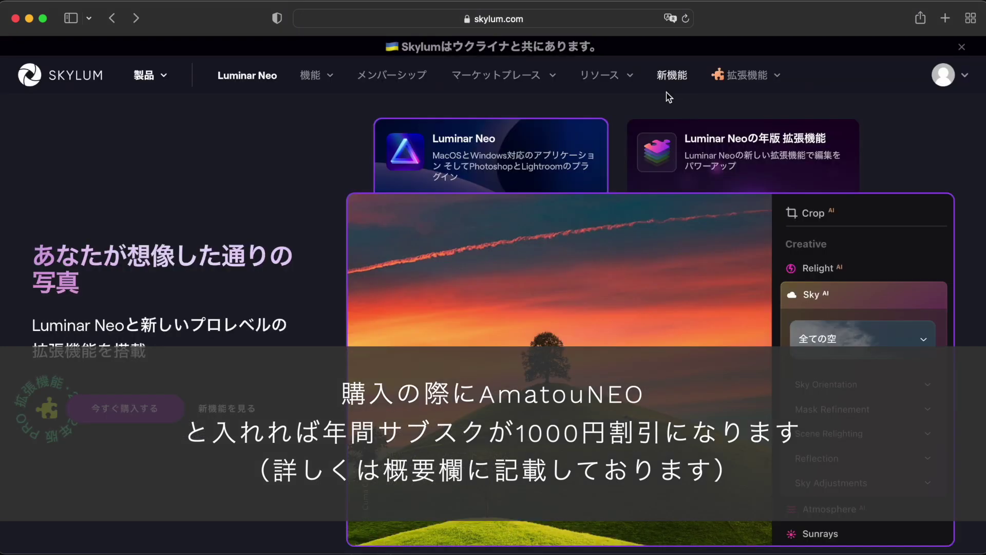
pyautogui.scroll(-3, 471, 411)
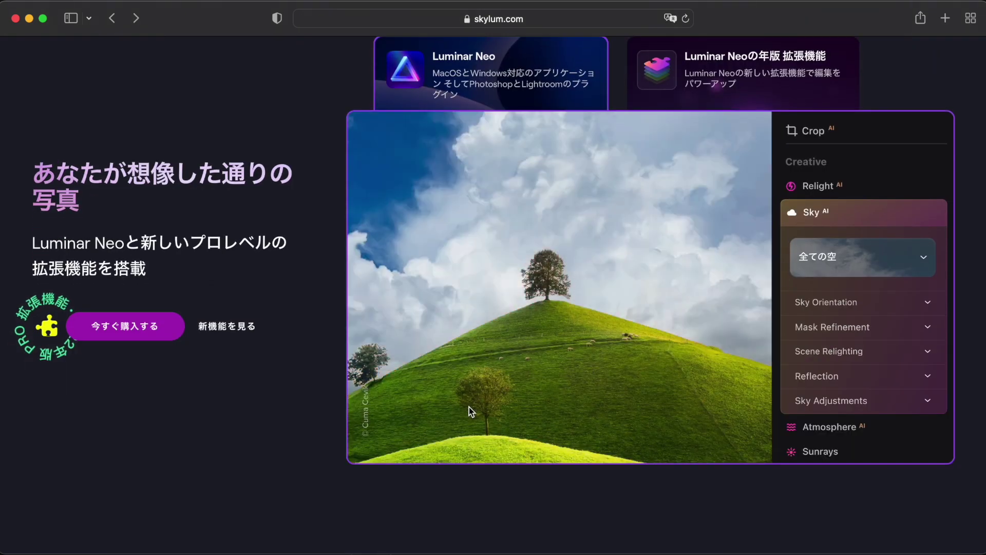